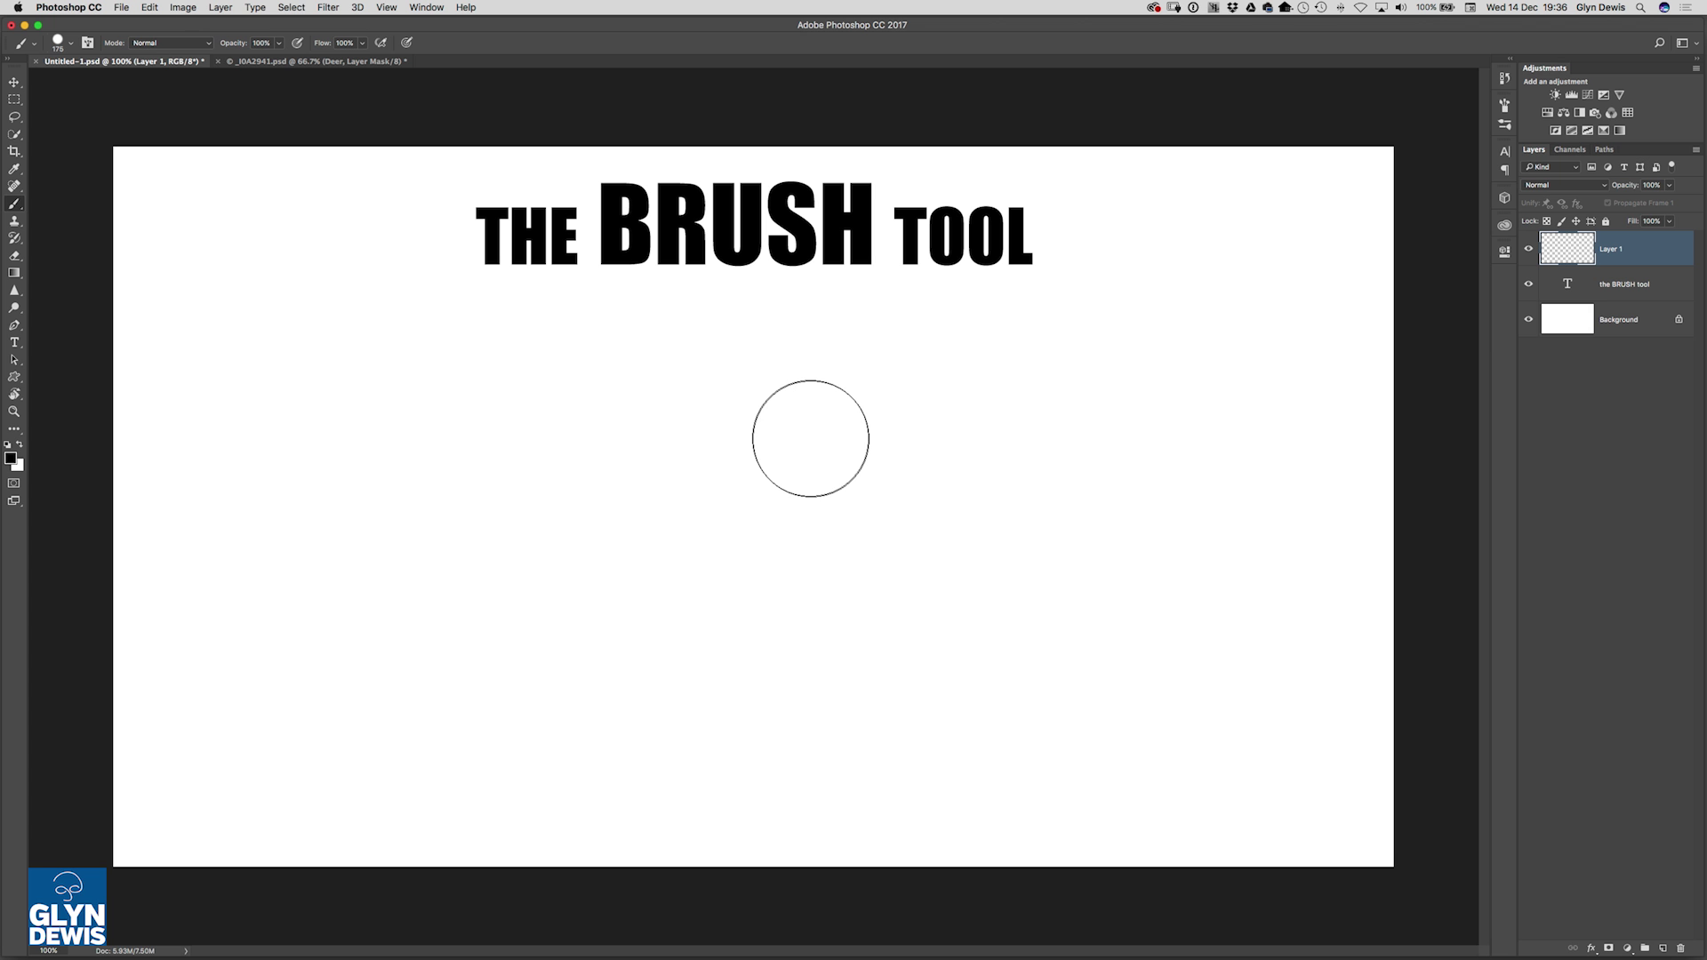
Paint a thick black test stroke and a blob on Layer 1, then undo both.
{"action": "mouse_move", "coordinate": [1028, 492]}
{"action": "left_mouse_down"}
{"action": "mouse_move", "coordinate": [561, 495]}
{"action": "mouse_move", "coordinate": [475, 567]}
{"action": "mouse_move", "coordinate": [539, 646]}
{"action": "mouse_move", "coordinate": [673, 649]}
{"action": "mouse_move", "coordinate": [832, 607]}
{"action": "left_mouse_up"}
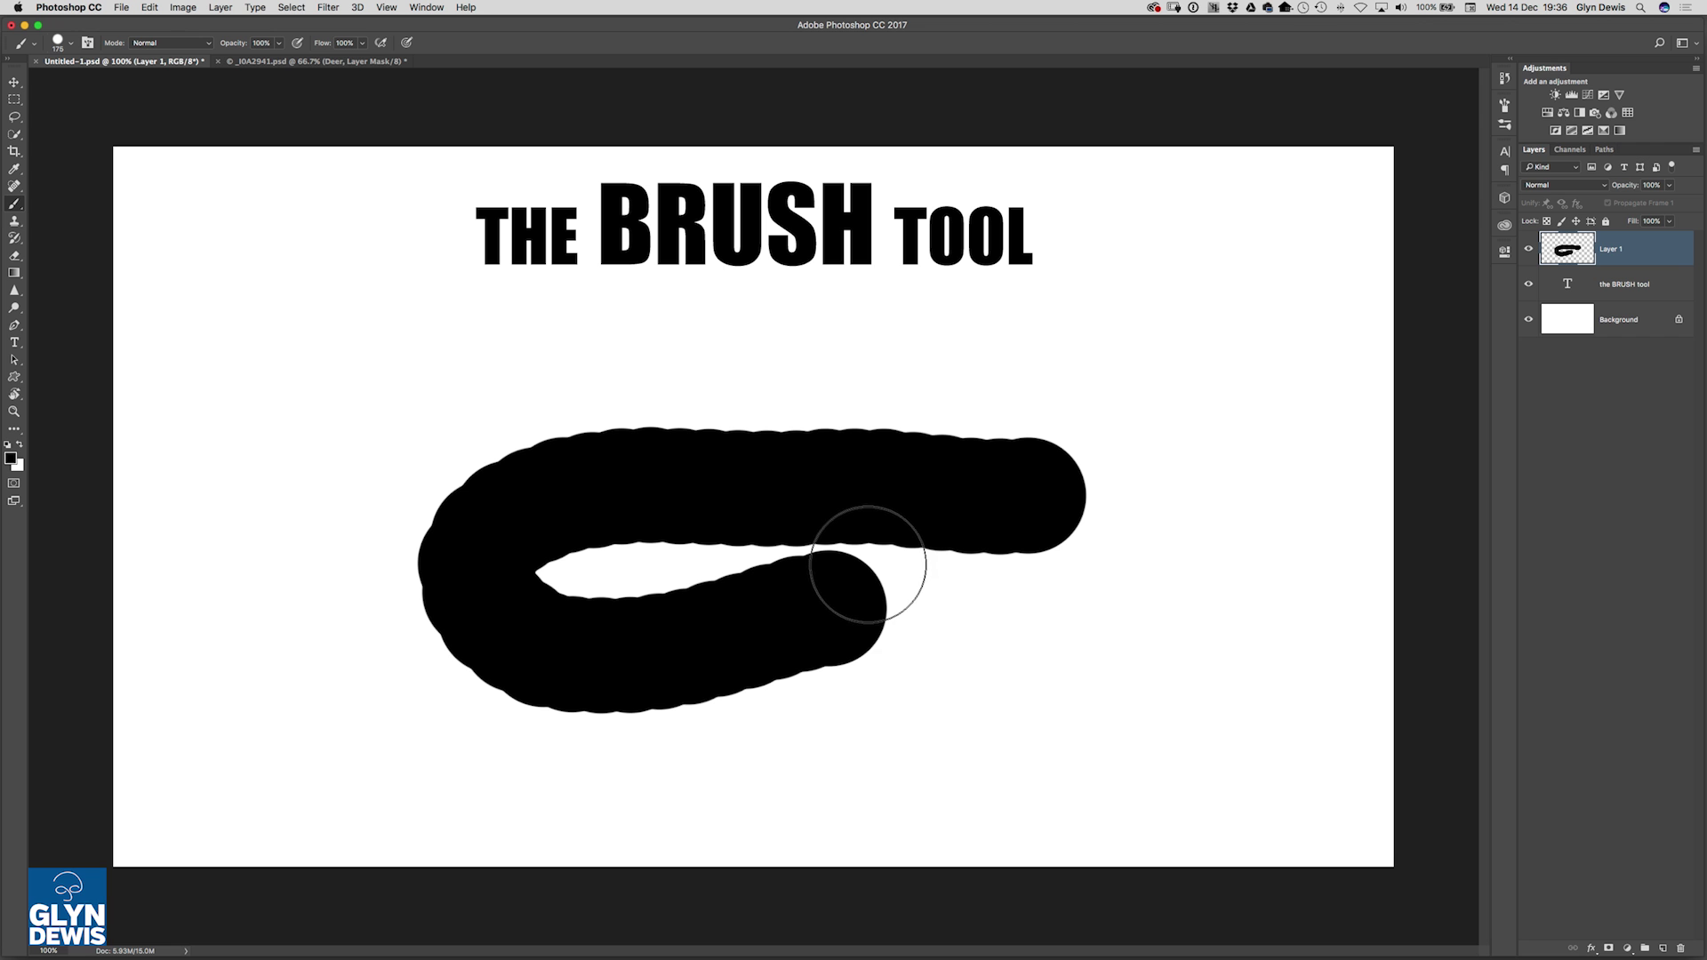
{"action": "mouse_move", "coordinate": [1173, 412]}
{"action": "left_mouse_down"}
{"action": "mouse_move", "coordinate": [1202, 447]}
{"action": "mouse_move", "coordinate": [1170, 449]}
{"action": "left_mouse_up"}
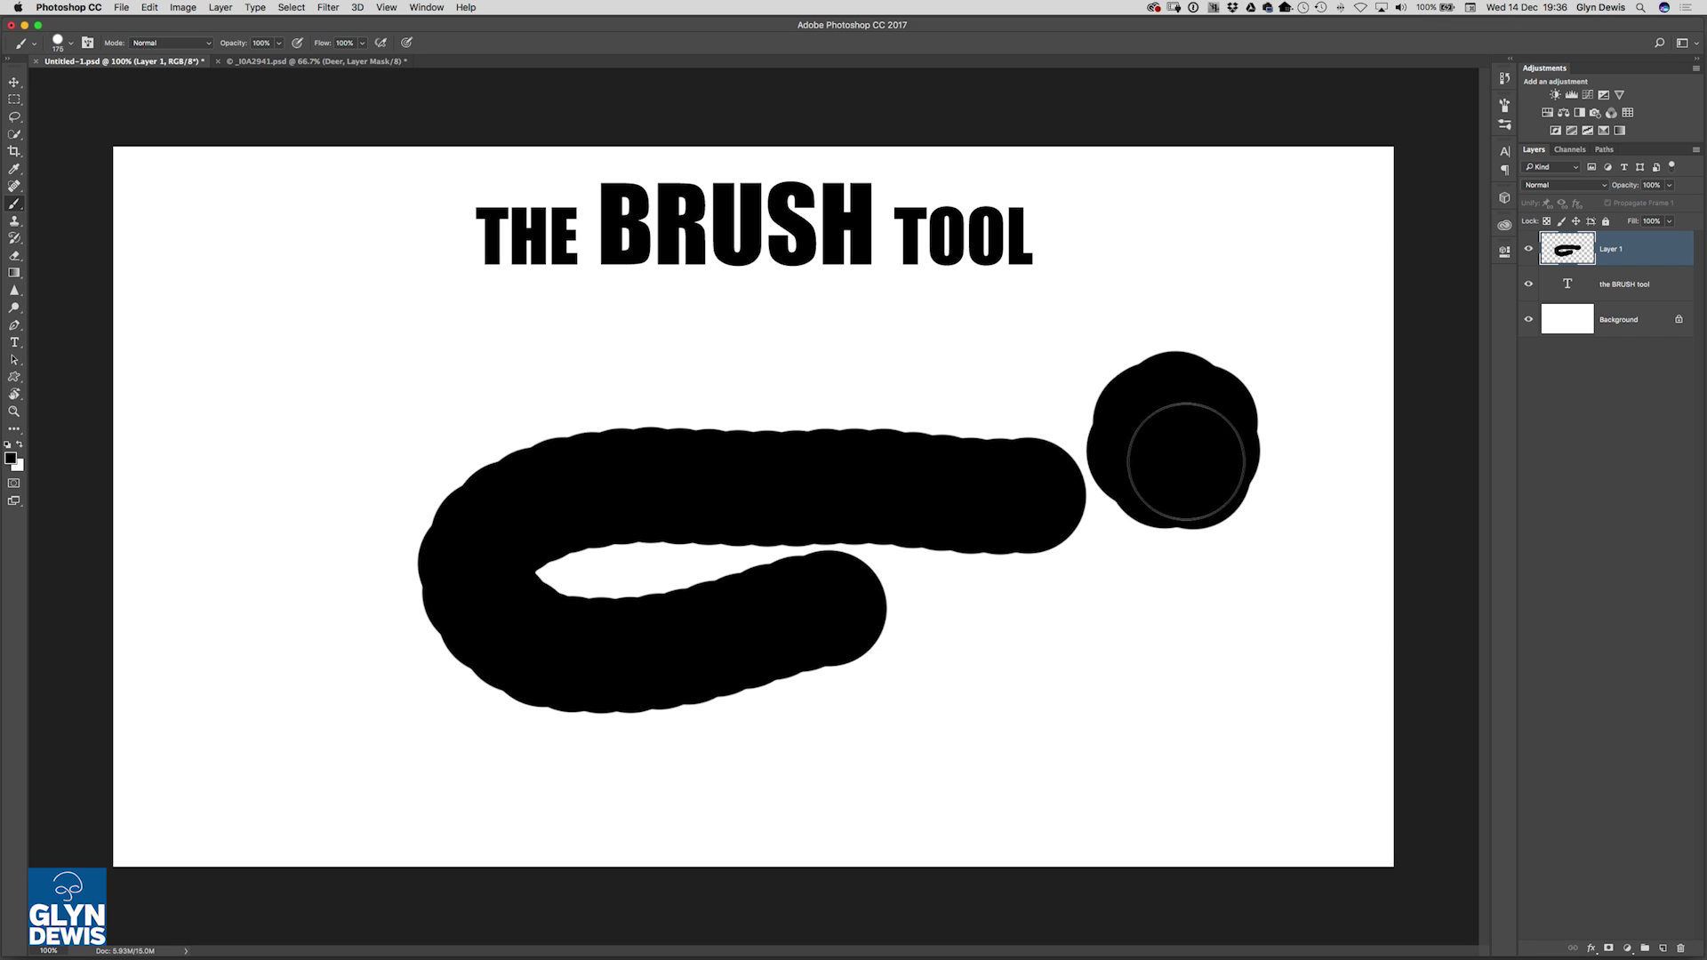
{"action": "key", "text": "super+z"}
{"action": "key", "text": "super+alt+z"}
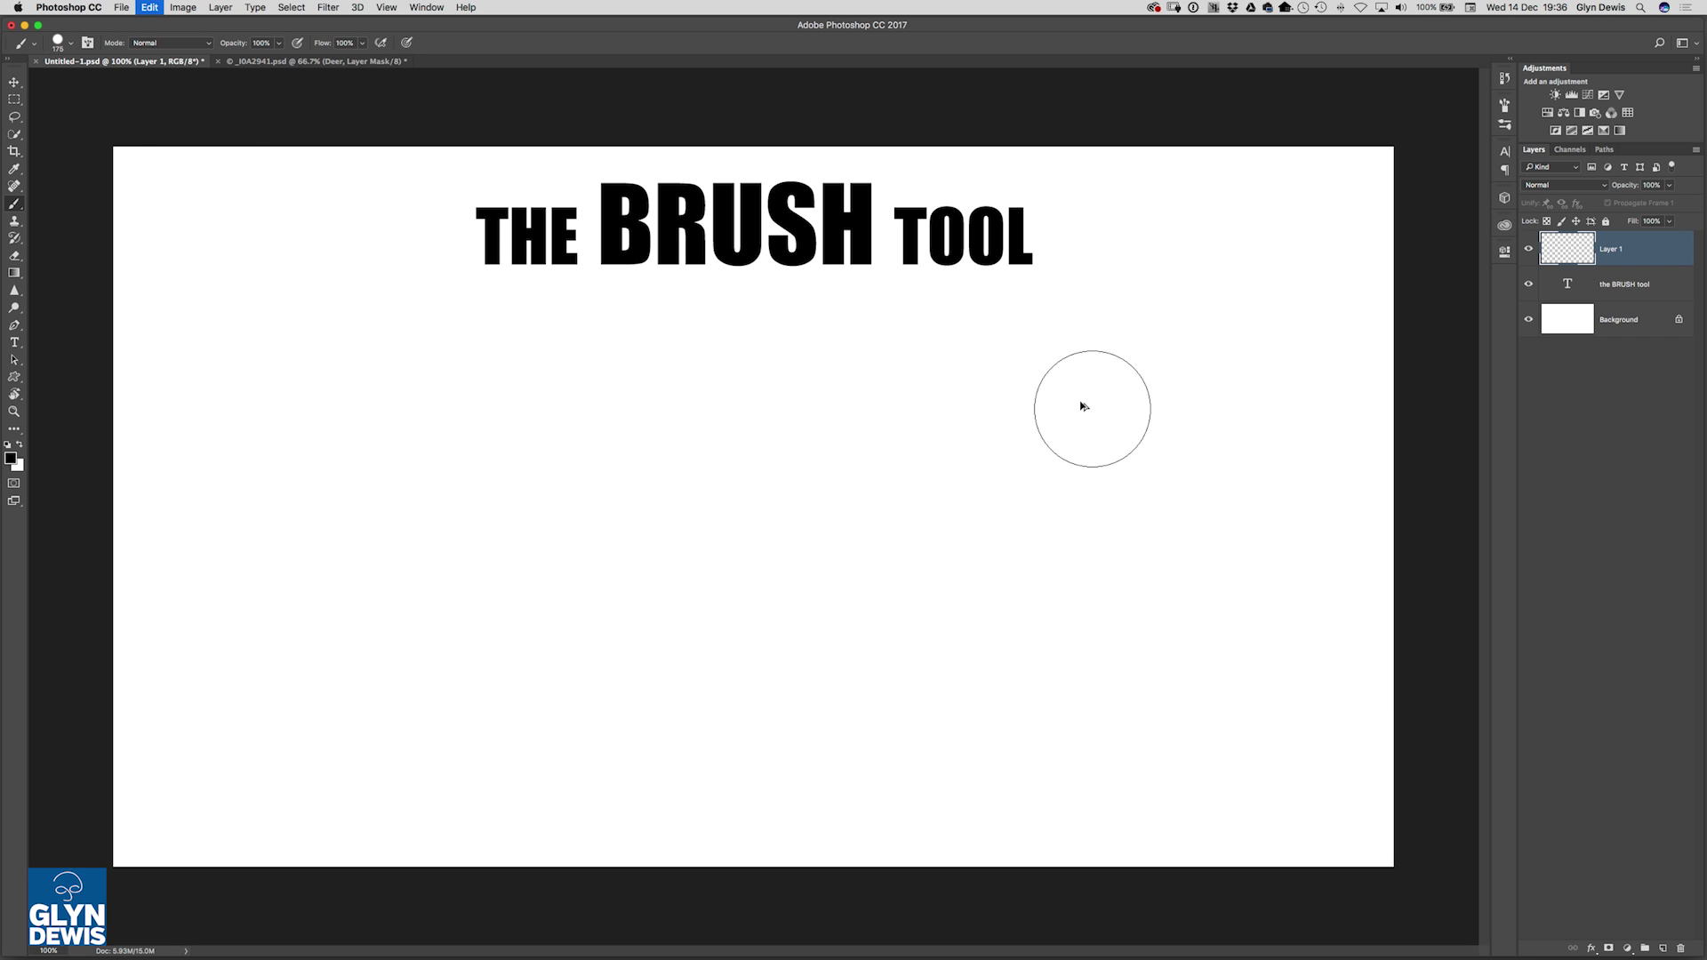
Choose the 112 px grass brush from the brush preset picker.
{"action": "left_click", "coordinate": [70, 43]}
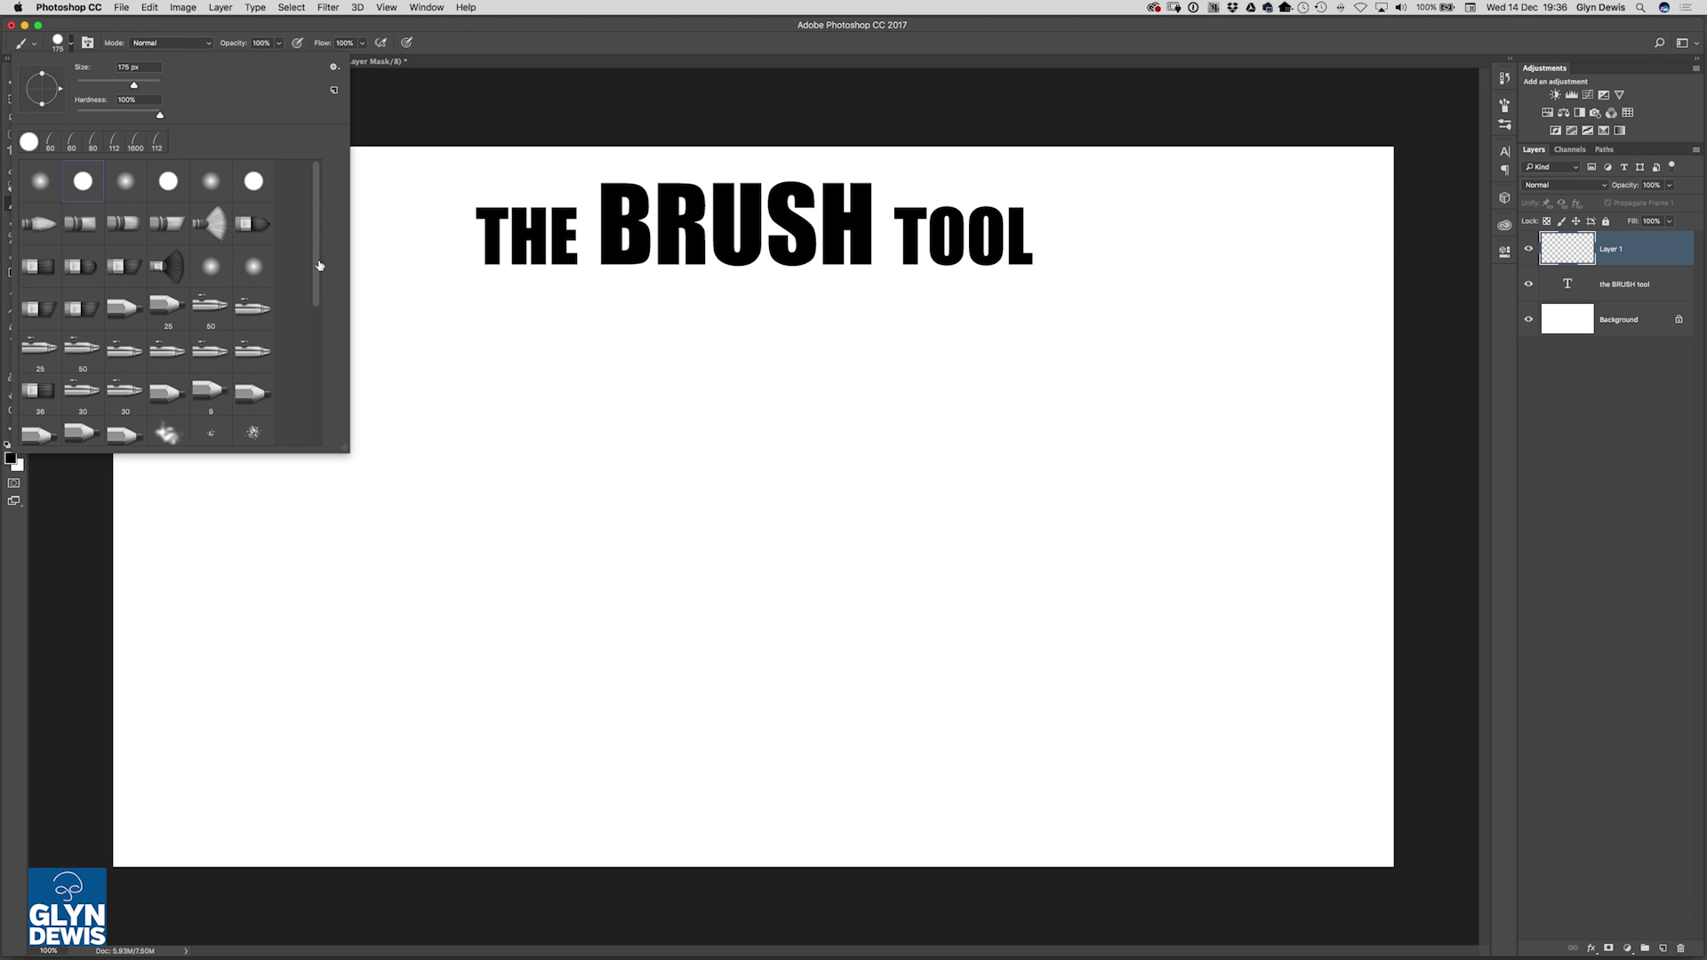
{"action": "left_click_drag", "start_coordinate": [319, 265], "coordinate": [317, 361]}
{"action": "left_click", "coordinate": [210, 382]}
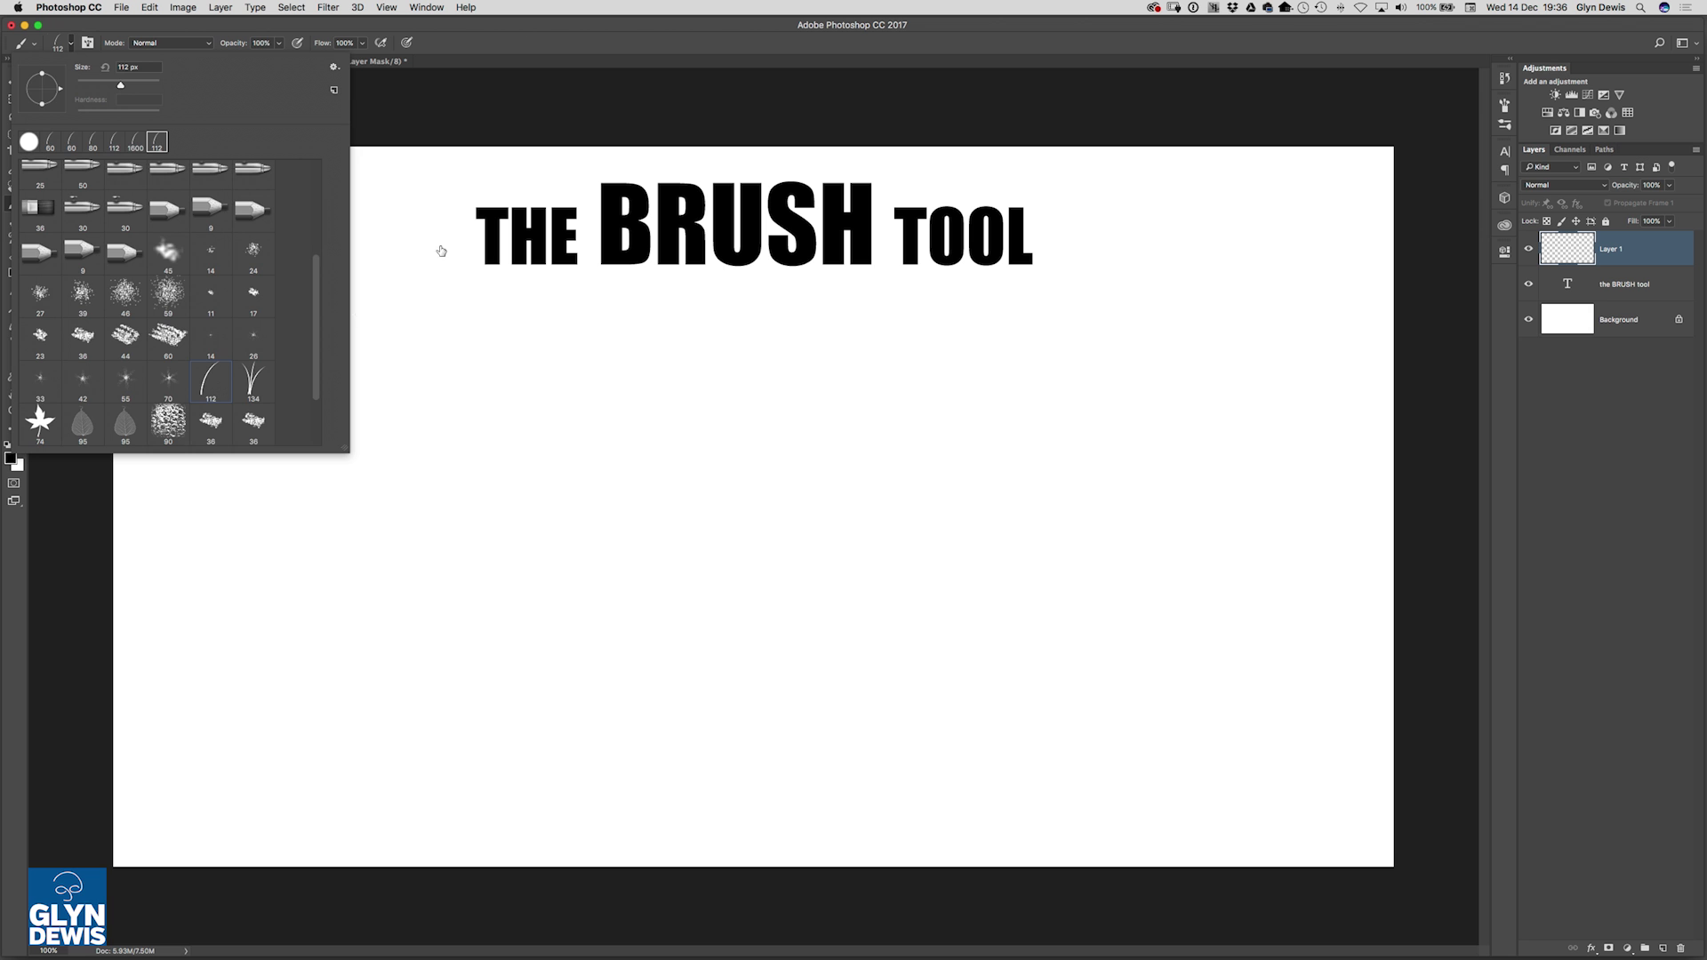
{"action": "left_click", "coordinate": [525, 60]}
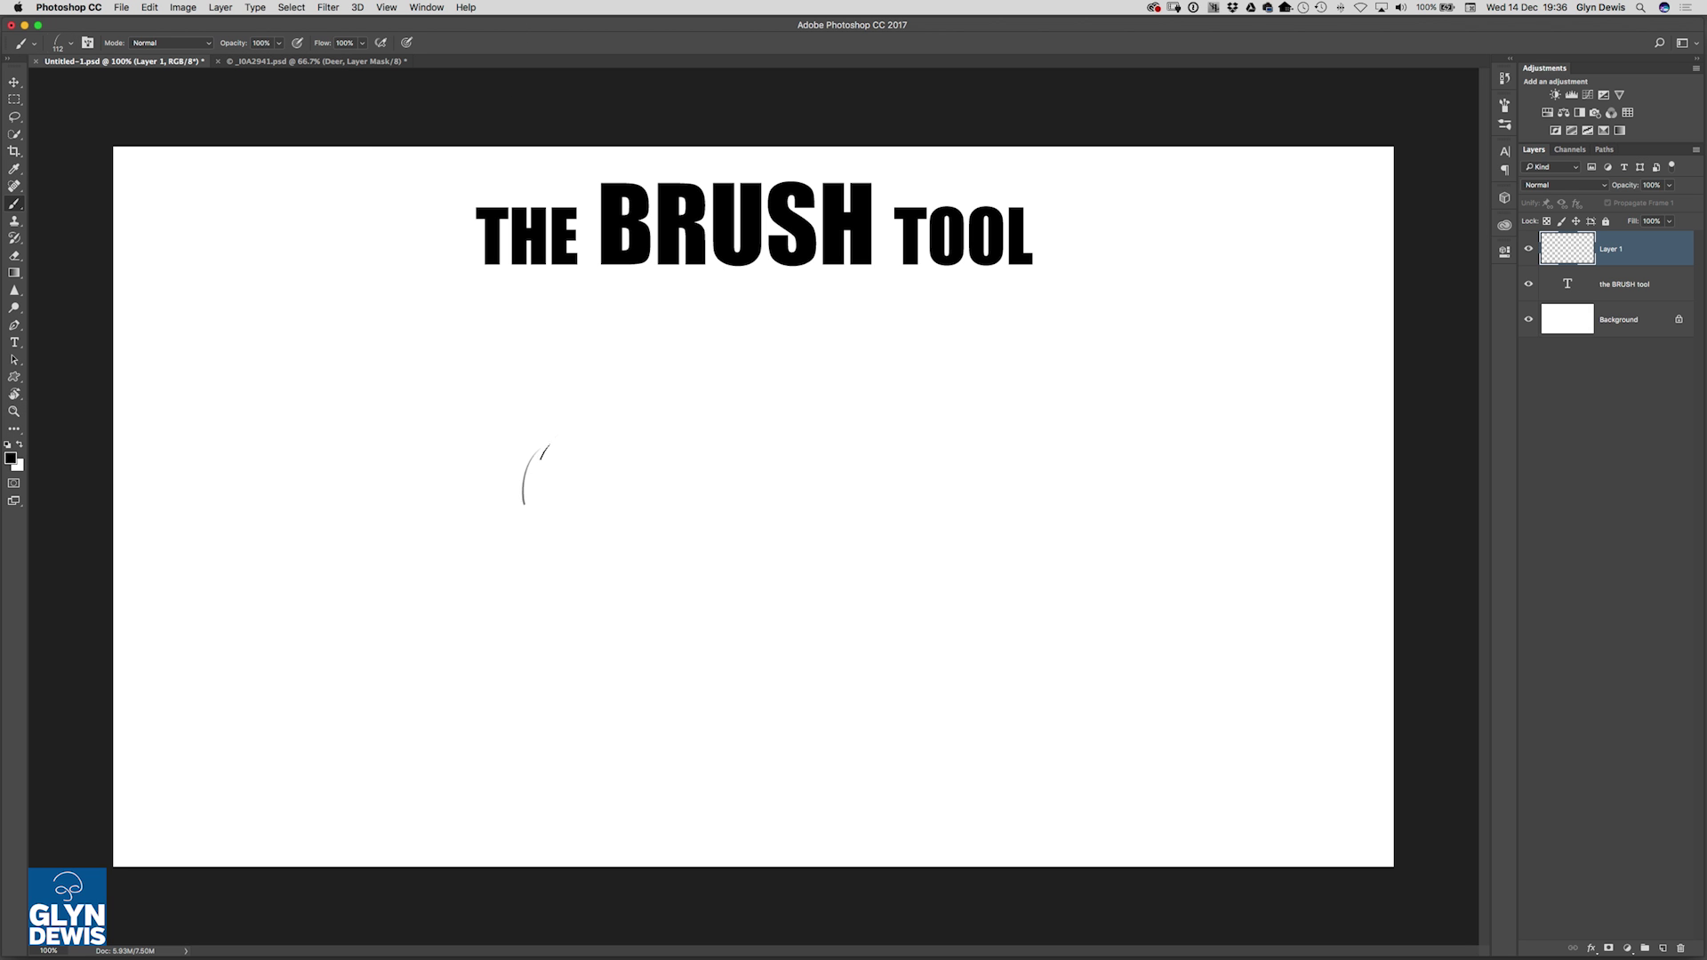
Paint a horizontal grass band, a vertical band, a small clump below and an upper band.
{"action": "mouse_move", "coordinate": [538, 467]}
{"action": "left_mouse_down"}
{"action": "mouse_move", "coordinate": [1022, 458]}
{"action": "mouse_move", "coordinate": [489, 470]}
{"action": "mouse_move", "coordinate": [1014, 458]}
{"action": "left_mouse_up"}
{"action": "mouse_move", "coordinate": [640, 471]}
{"action": "left_mouse_down"}
{"action": "mouse_move", "coordinate": [1022, 462]}
{"action": "mouse_move", "coordinate": [1035, 720]}
{"action": "left_mouse_up"}
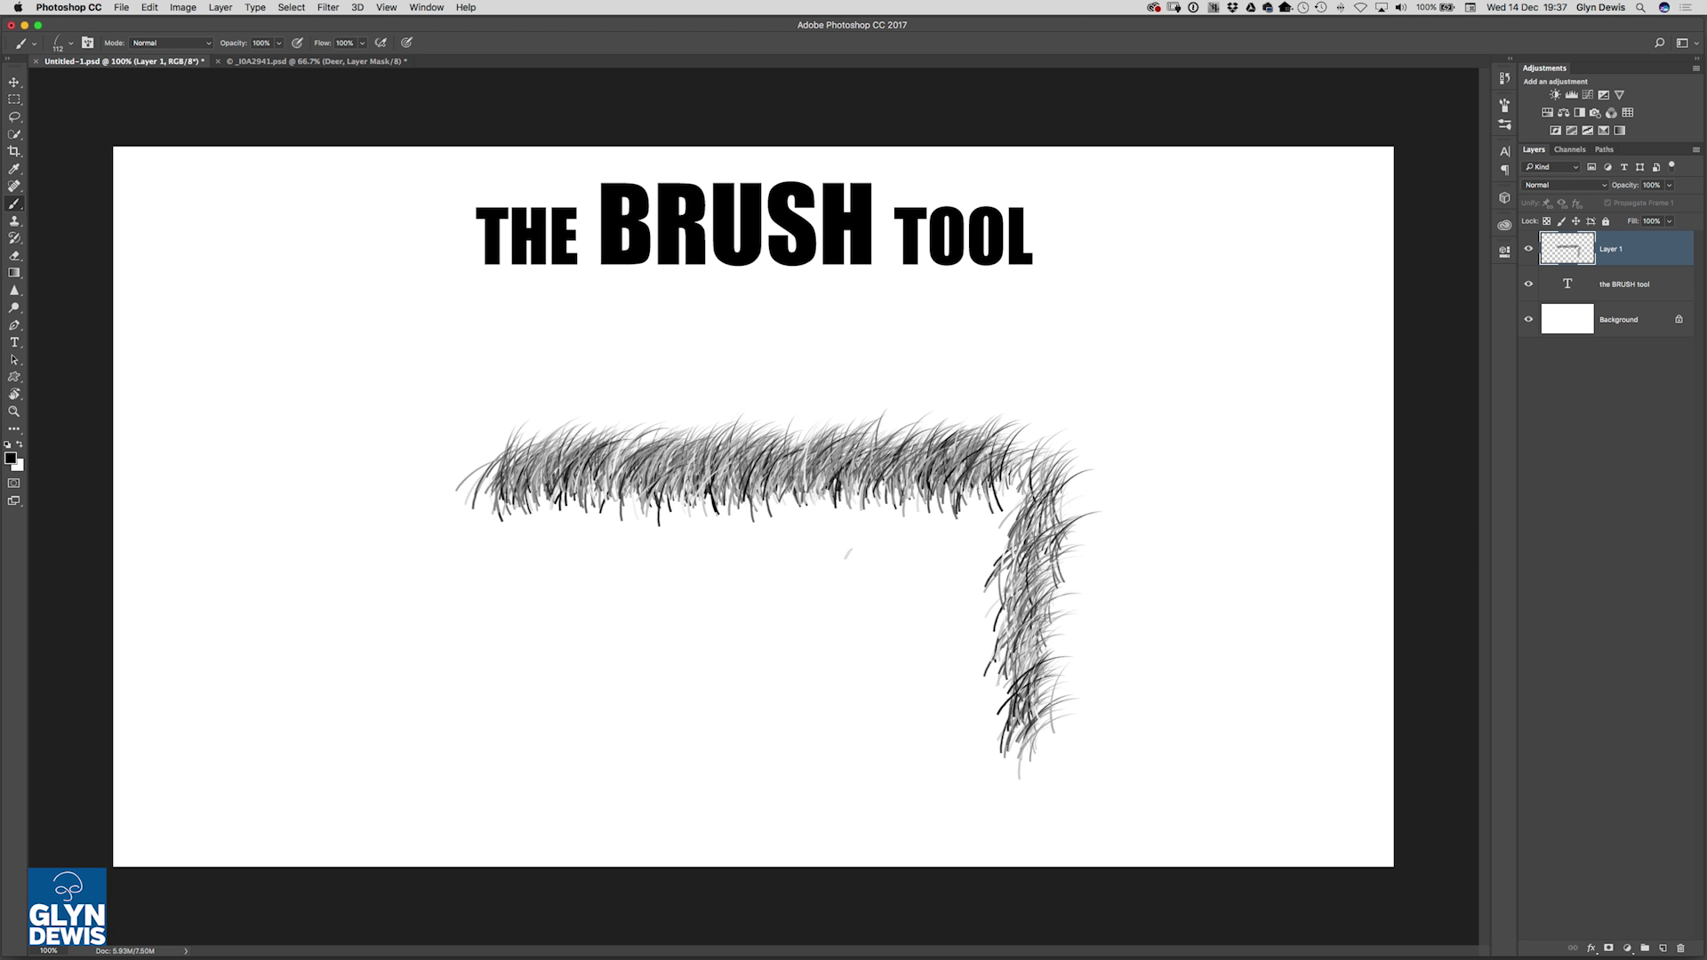
{"action": "scroll", "coordinate": [848, 553], "scroll_direction": "up", "scroll_amount": 5}
{"action": "left_click_drag", "start_coordinate": [676, 609], "coordinate": [774, 680]}
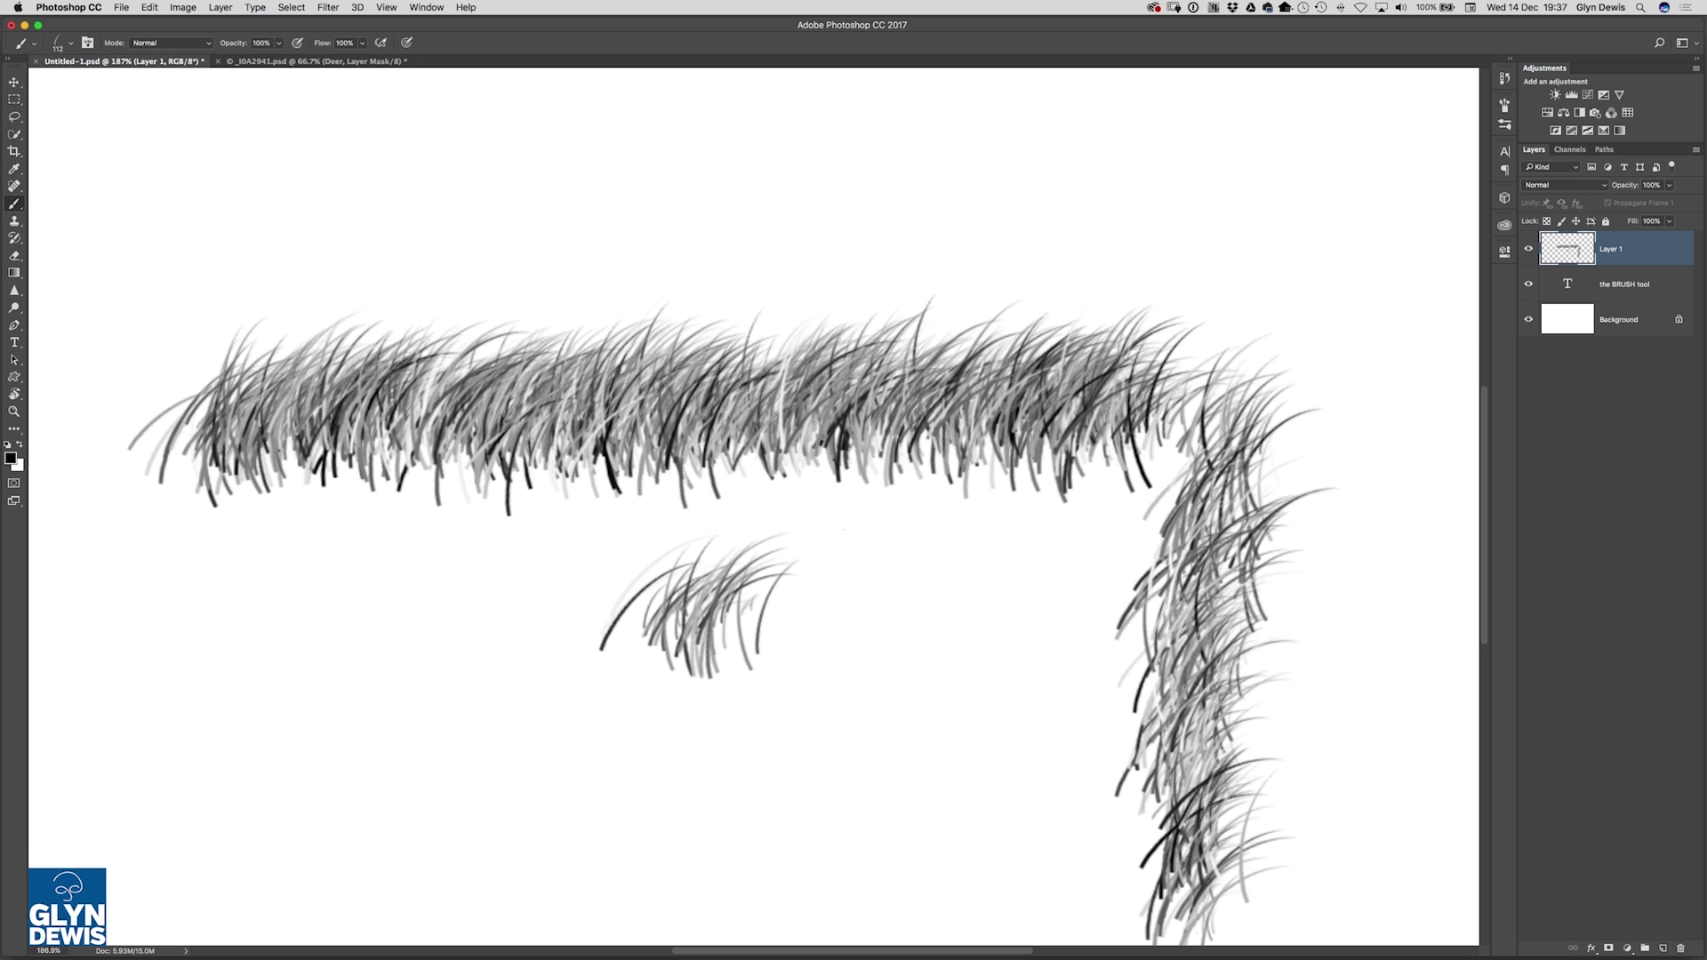
{"action": "mouse_move", "coordinate": [685, 238]}
{"action": "left_mouse_down"}
{"action": "mouse_move", "coordinate": [1086, 227]}
{"action": "mouse_move", "coordinate": [721, 218]}
{"action": "mouse_move", "coordinate": [908, 200]}
{"action": "mouse_move", "coordinate": [1112, 223]}
{"action": "mouse_move", "coordinate": [907, 231]}
{"action": "left_mouse_up"}
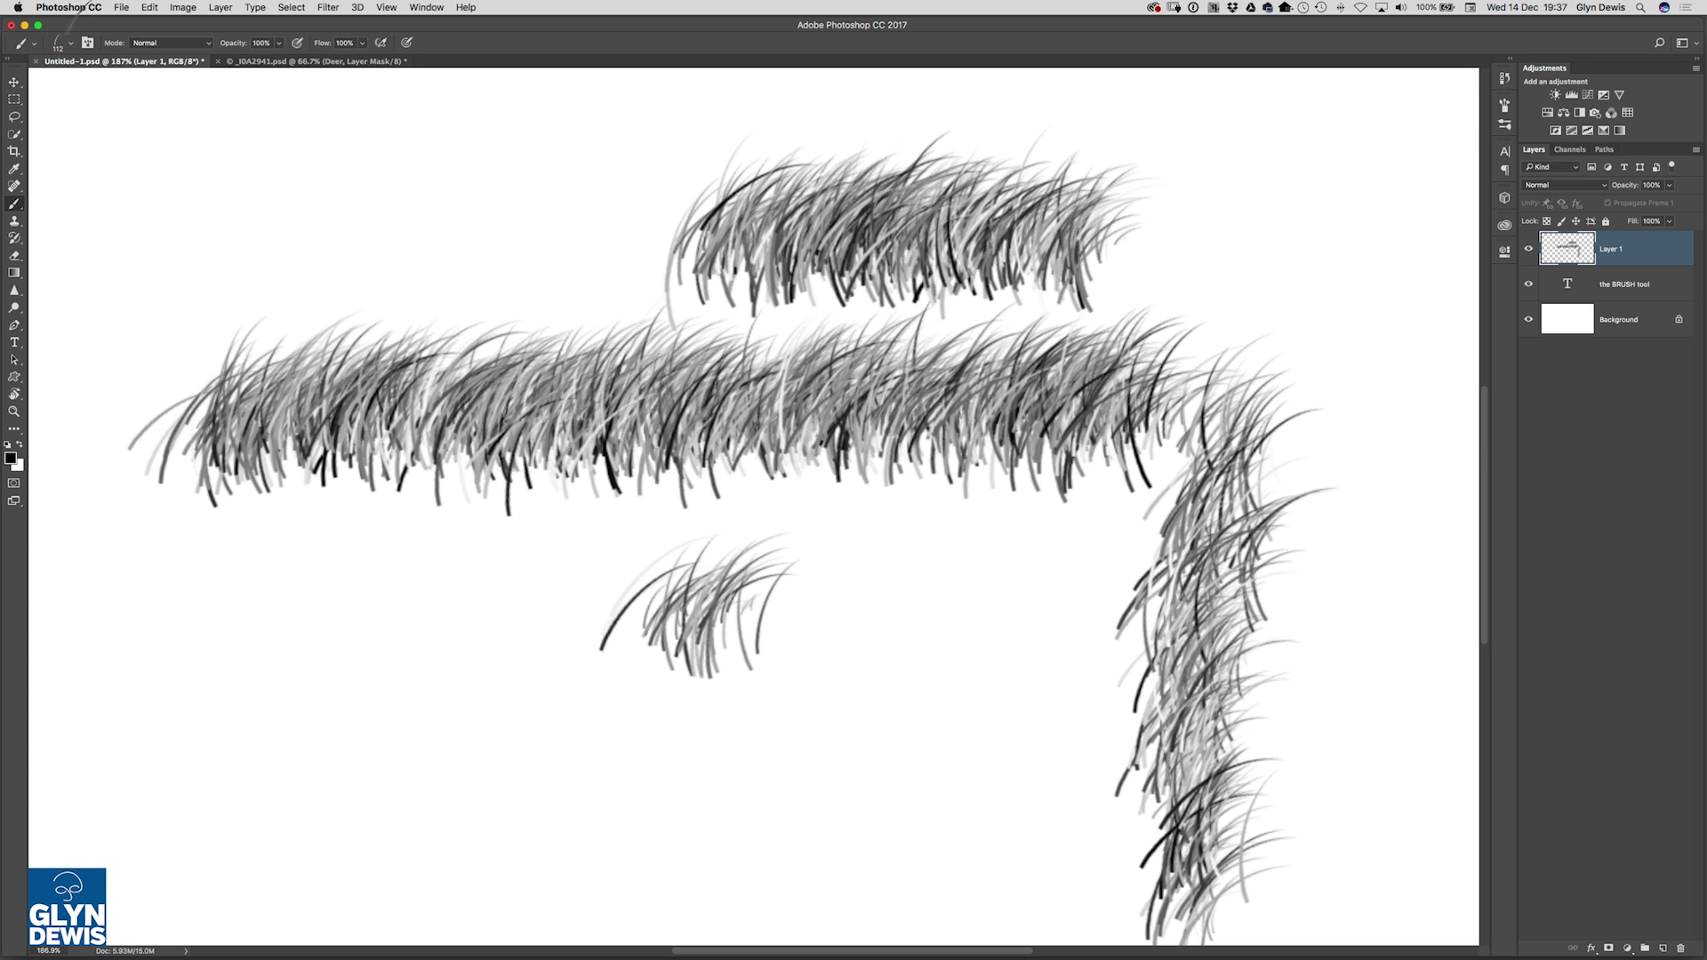
{"action": "left_click", "coordinate": [87, 43]}
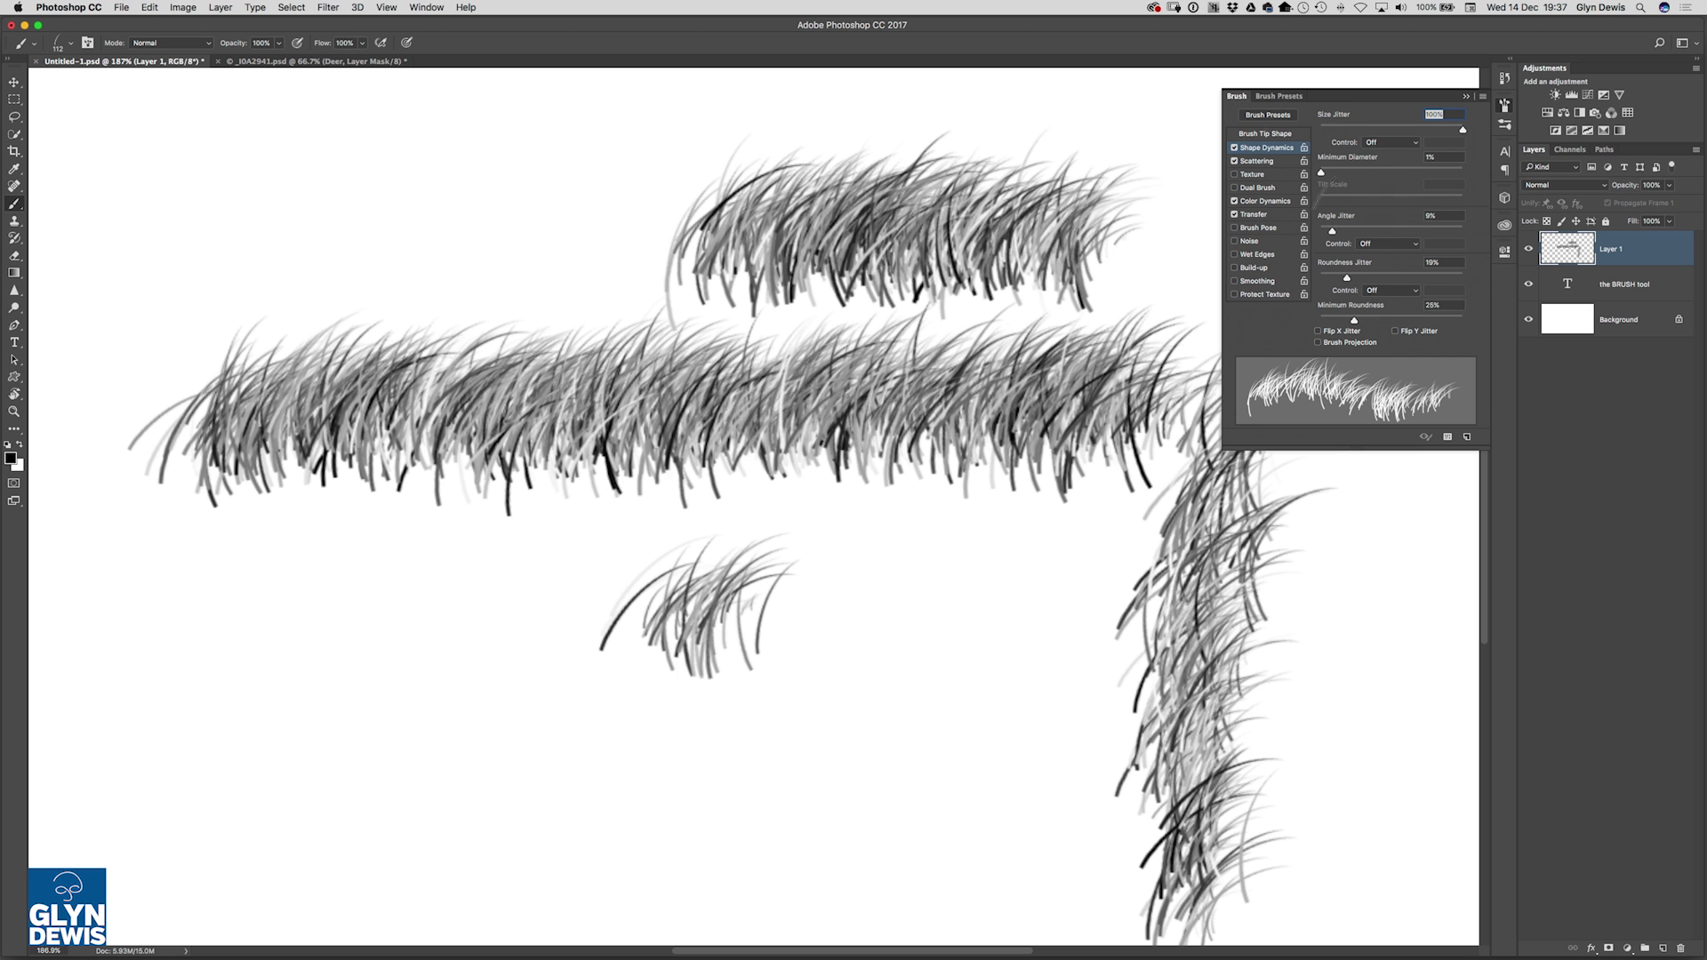
{"action": "left_click", "coordinate": [1266, 135]}
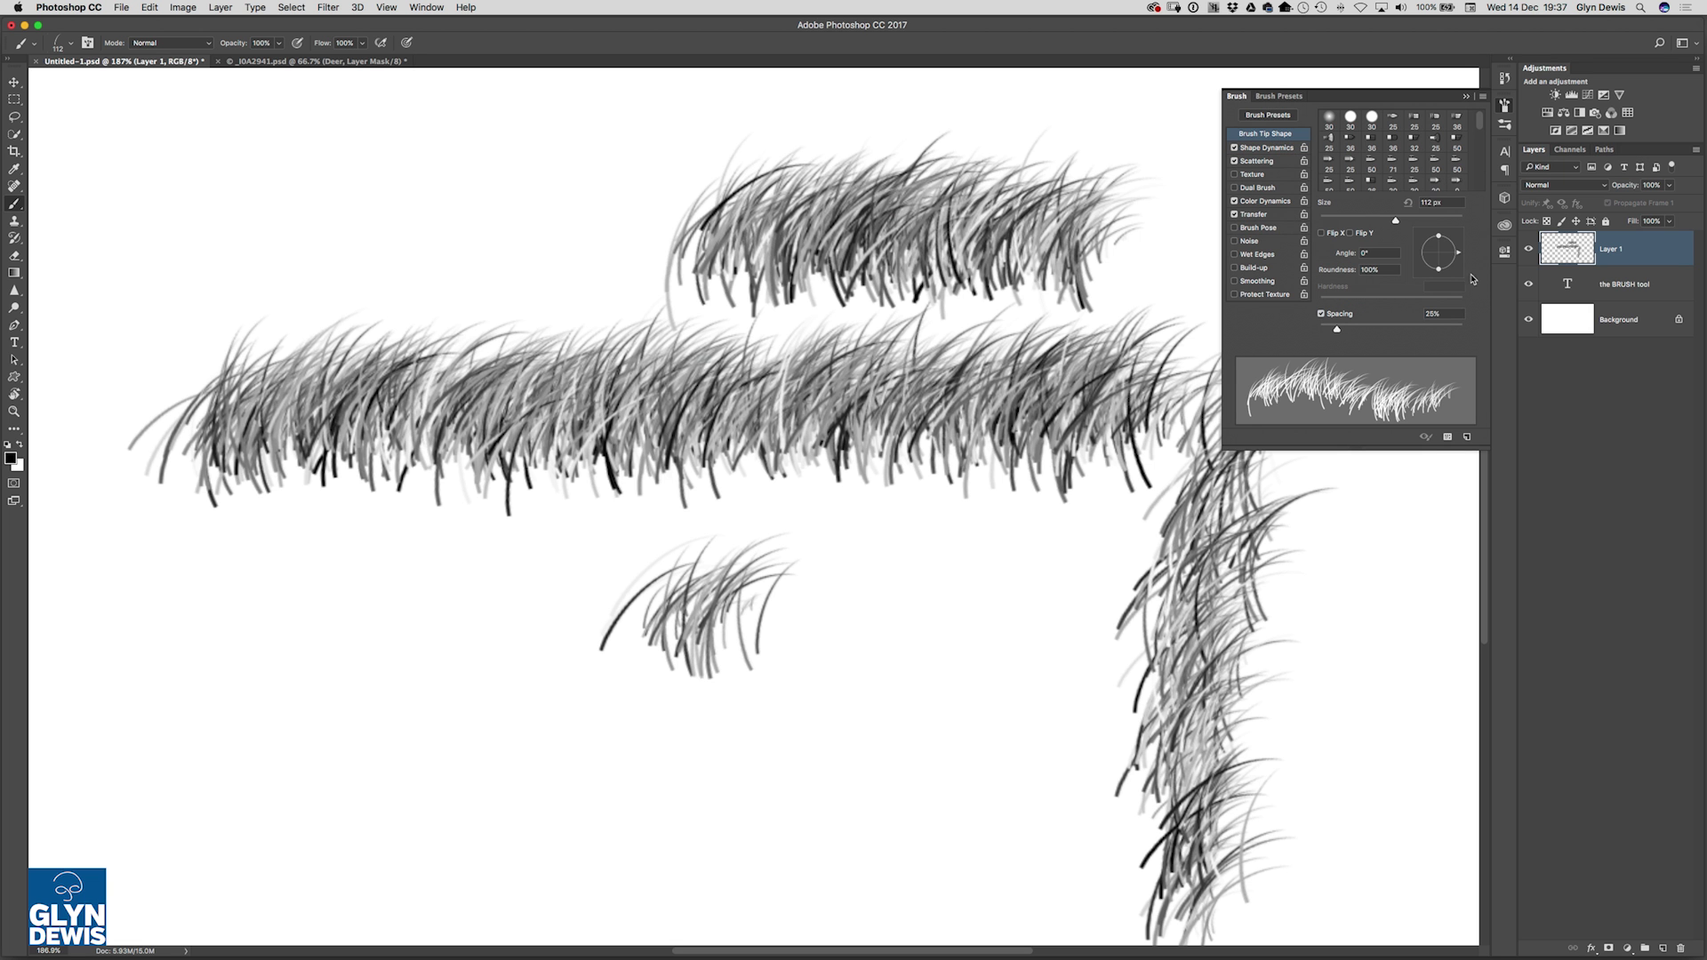
{"action": "mouse_move", "coordinate": [1463, 258]}
{"action": "left_mouse_down"}
{"action": "mouse_move", "coordinate": [1448, 271]}
{"action": "mouse_move", "coordinate": [1461, 265]}
{"action": "mouse_move", "coordinate": [1441, 235]}
{"action": "mouse_move", "coordinate": [1452, 269]}
{"action": "mouse_move", "coordinate": [1447, 236]}
{"action": "mouse_move", "coordinate": [1455, 270]}
{"action": "mouse_move", "coordinate": [1462, 258]}
{"action": "left_mouse_up"}
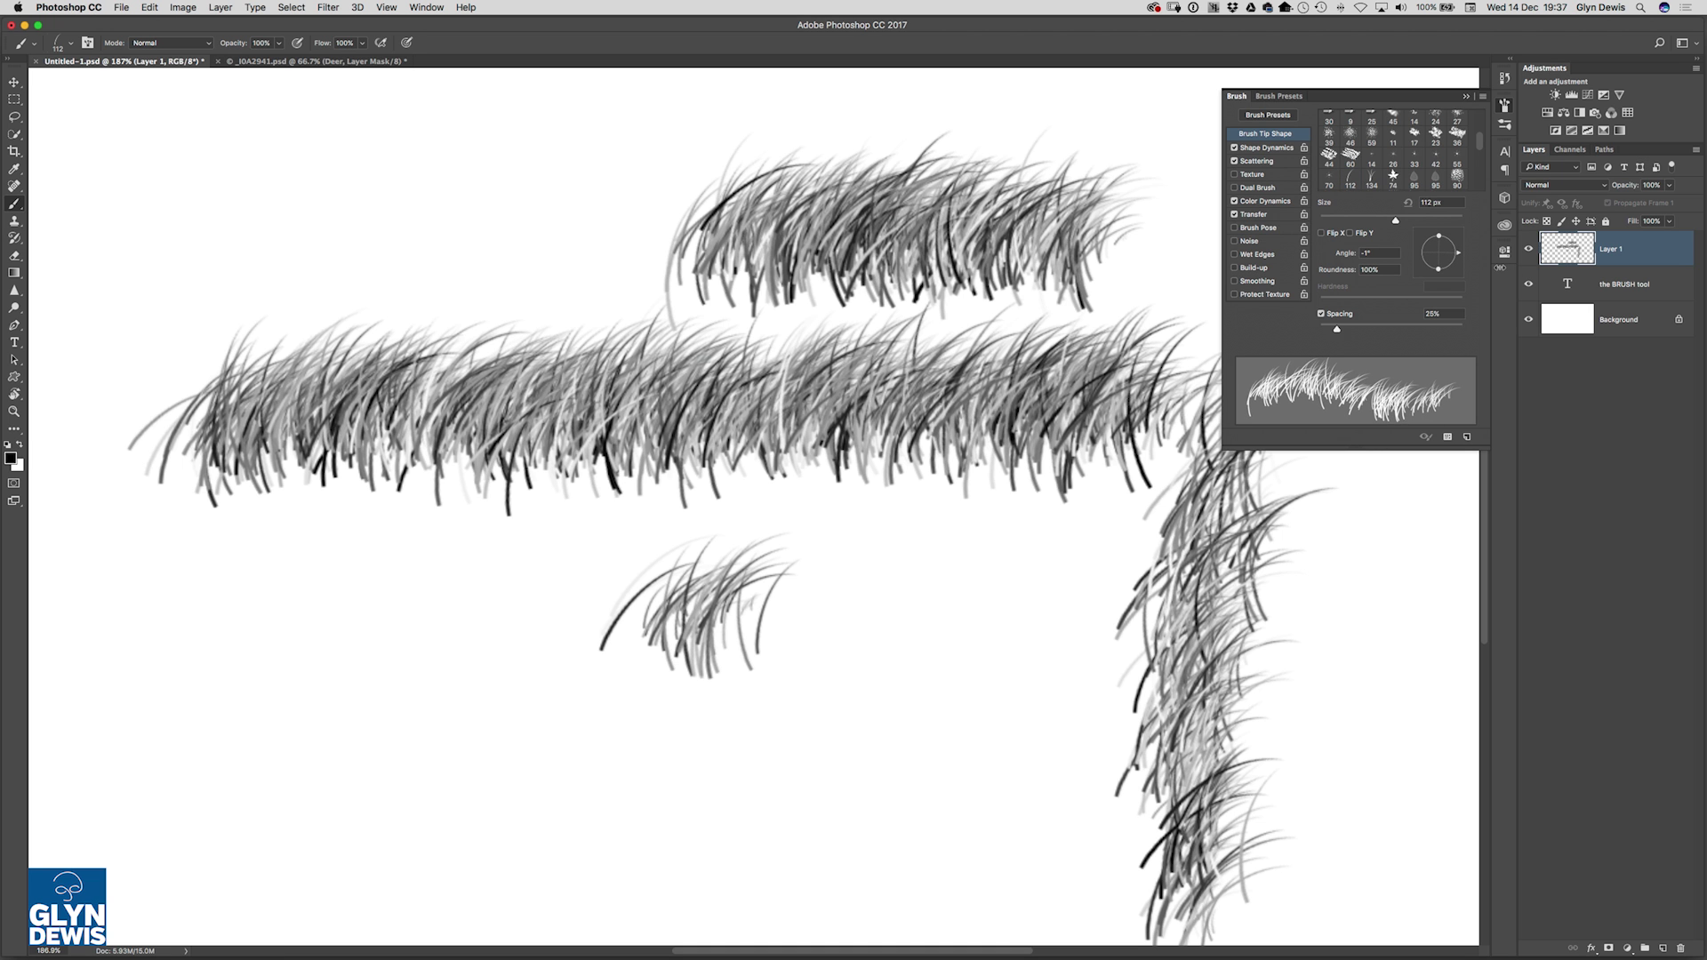
{"action": "left_click", "coordinate": [1504, 104]}
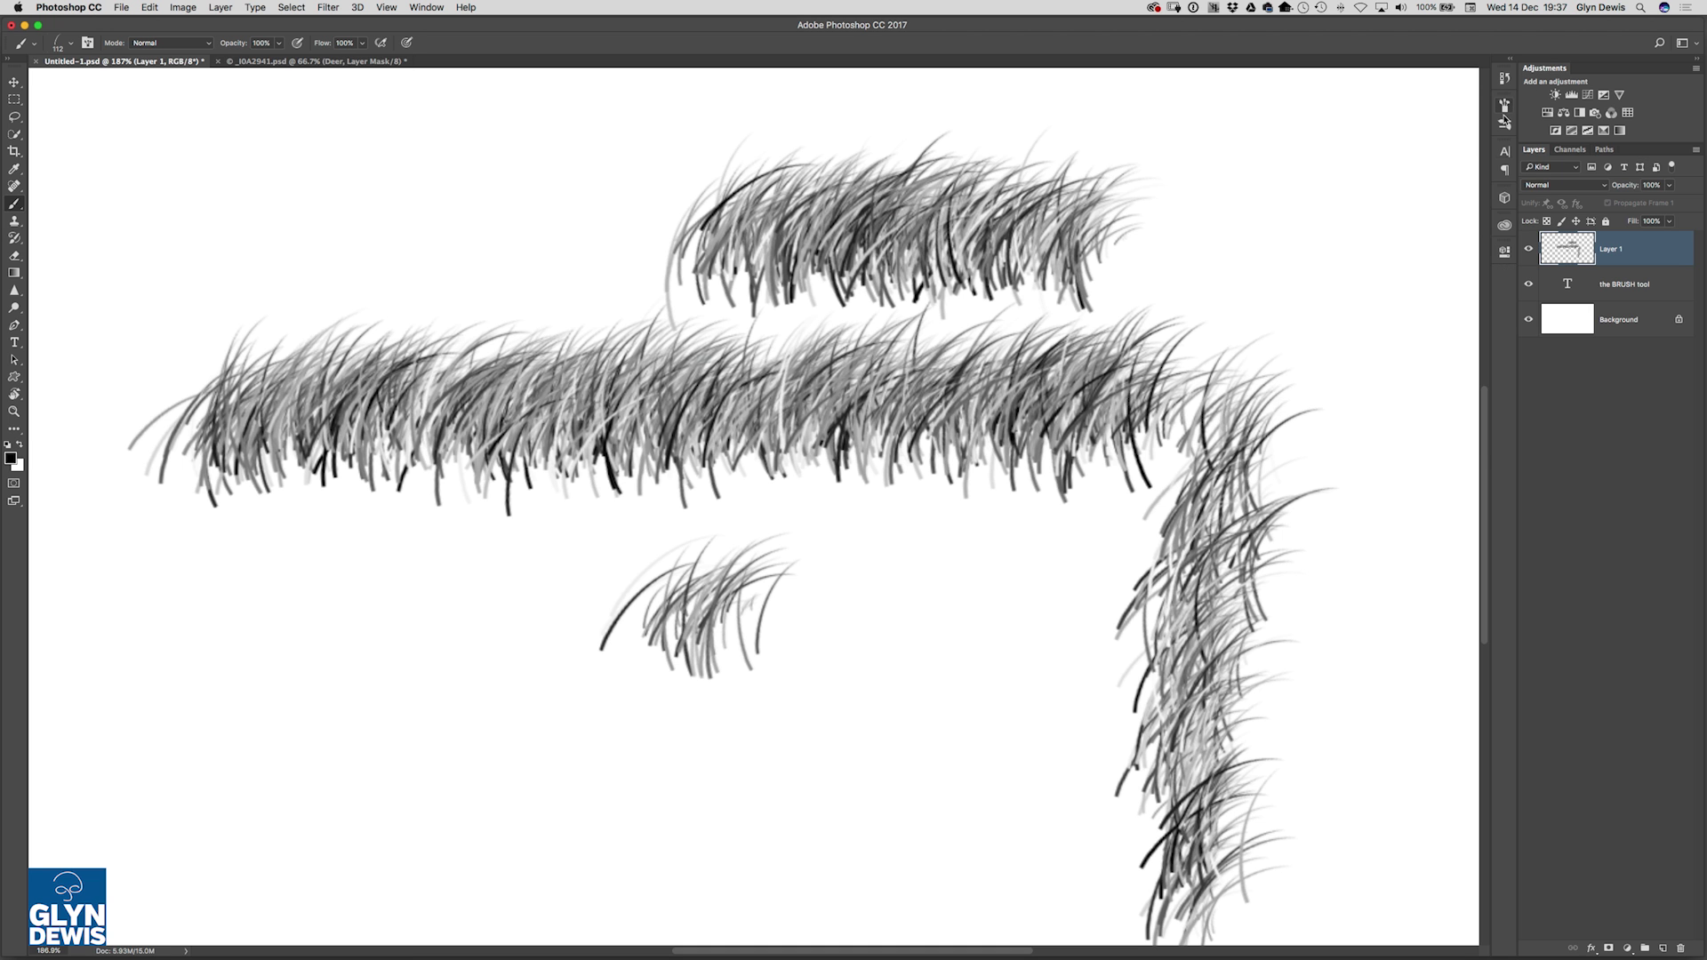
Select the Rotate View tool, toggle to Brush and back, and tilt the view to about -23°.
{"action": "scroll", "coordinate": [711, 444], "scroll_direction": "right", "scroll_amount": 2}
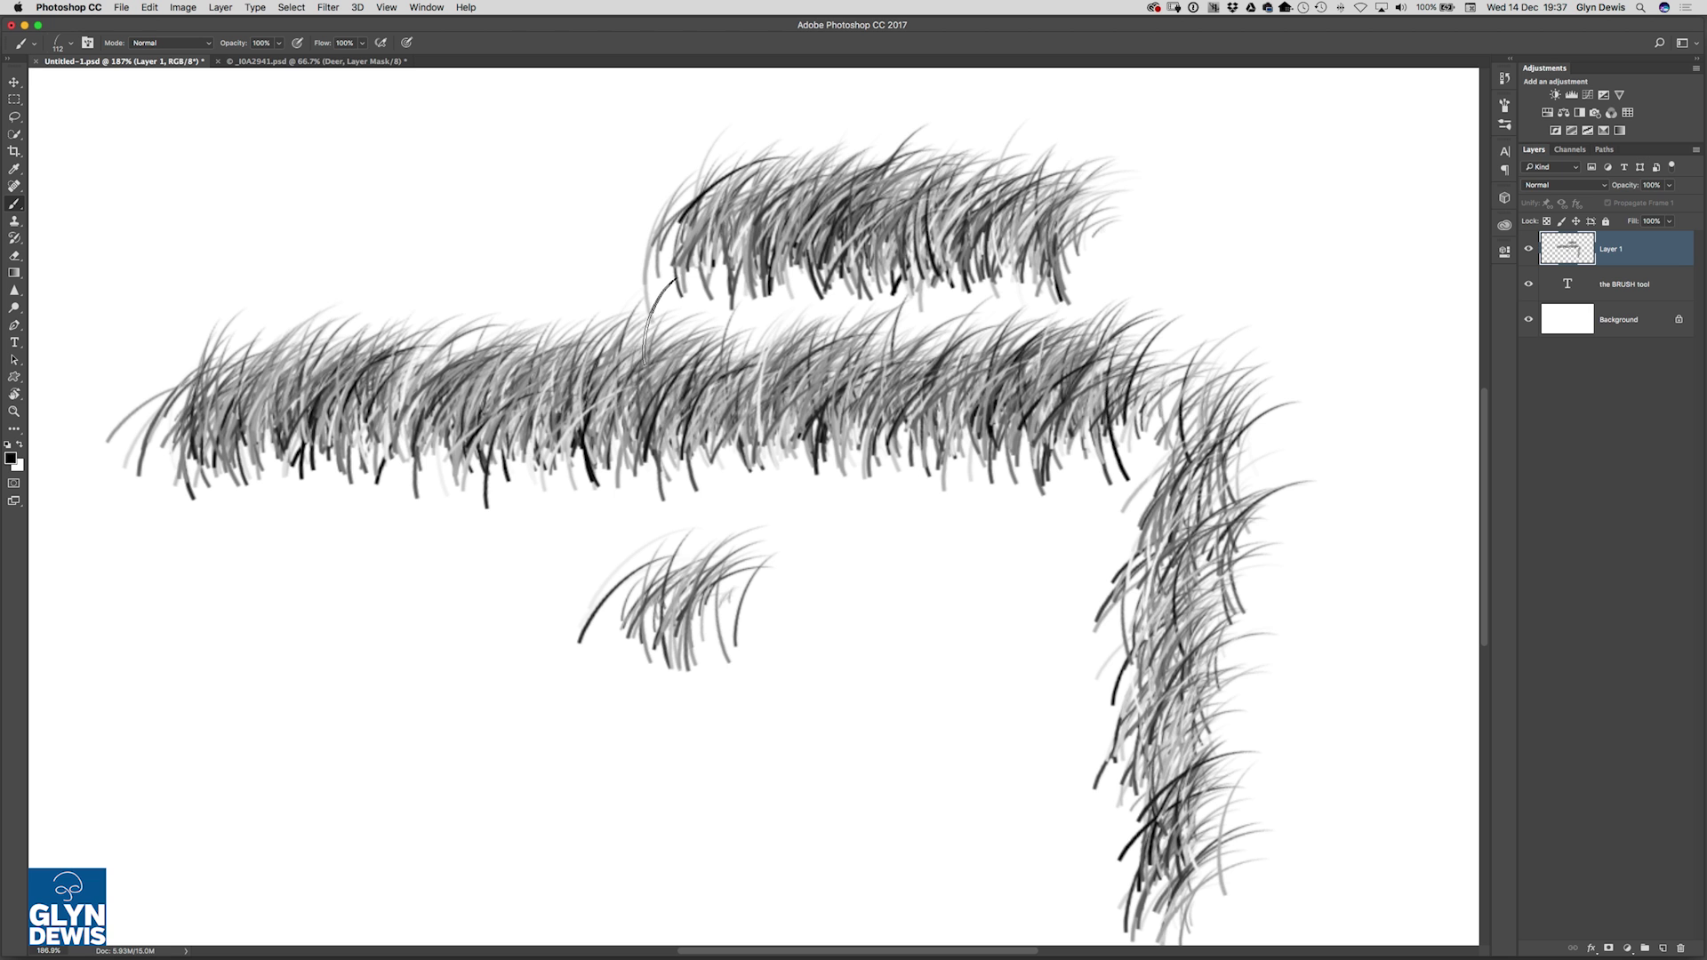
{"action": "left_click", "coordinate": [14, 394]}
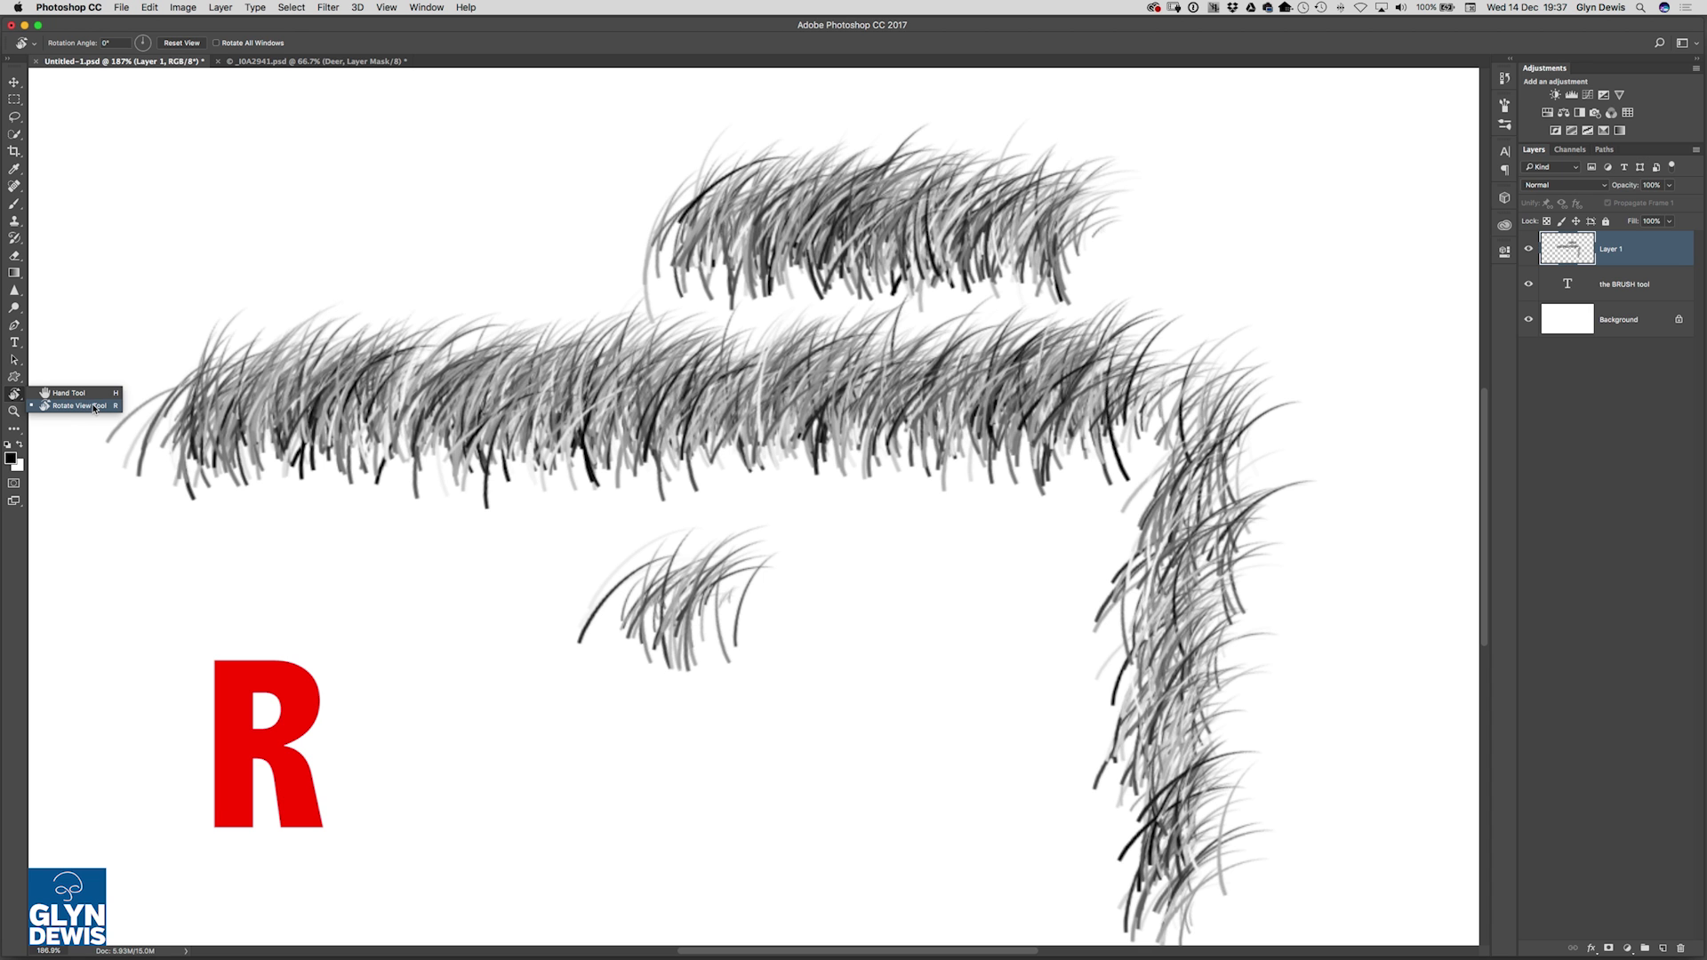
{"action": "left_click", "coordinate": [89, 407]}
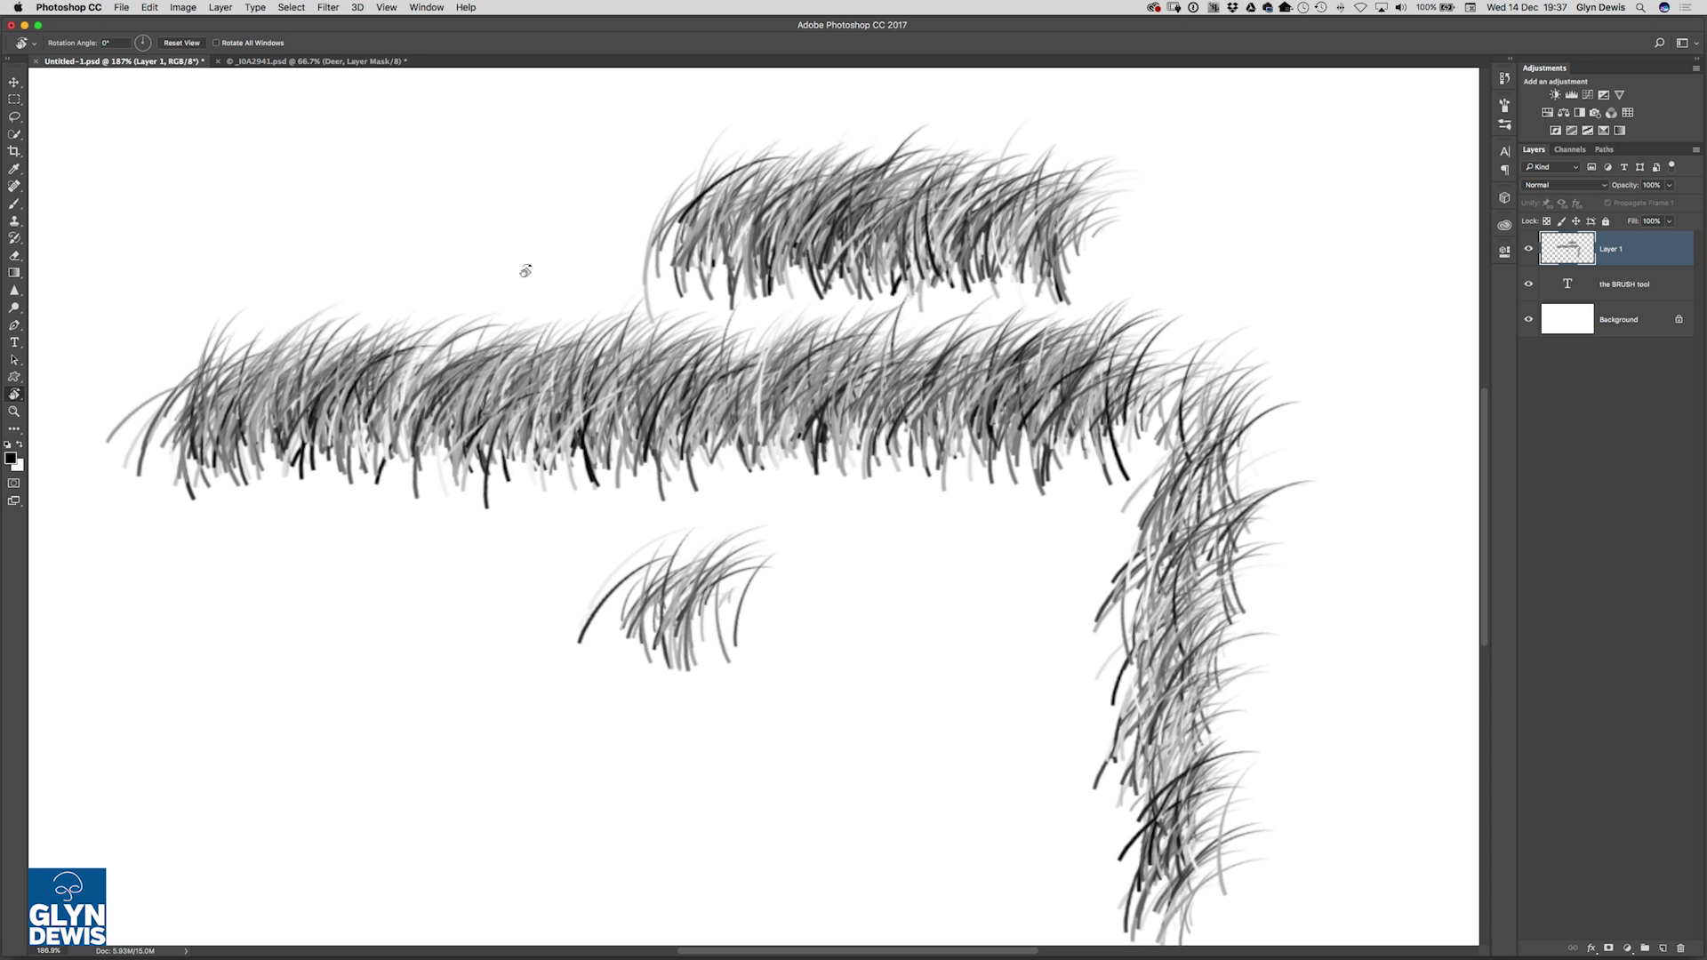
{"action": "key", "text": "b"}
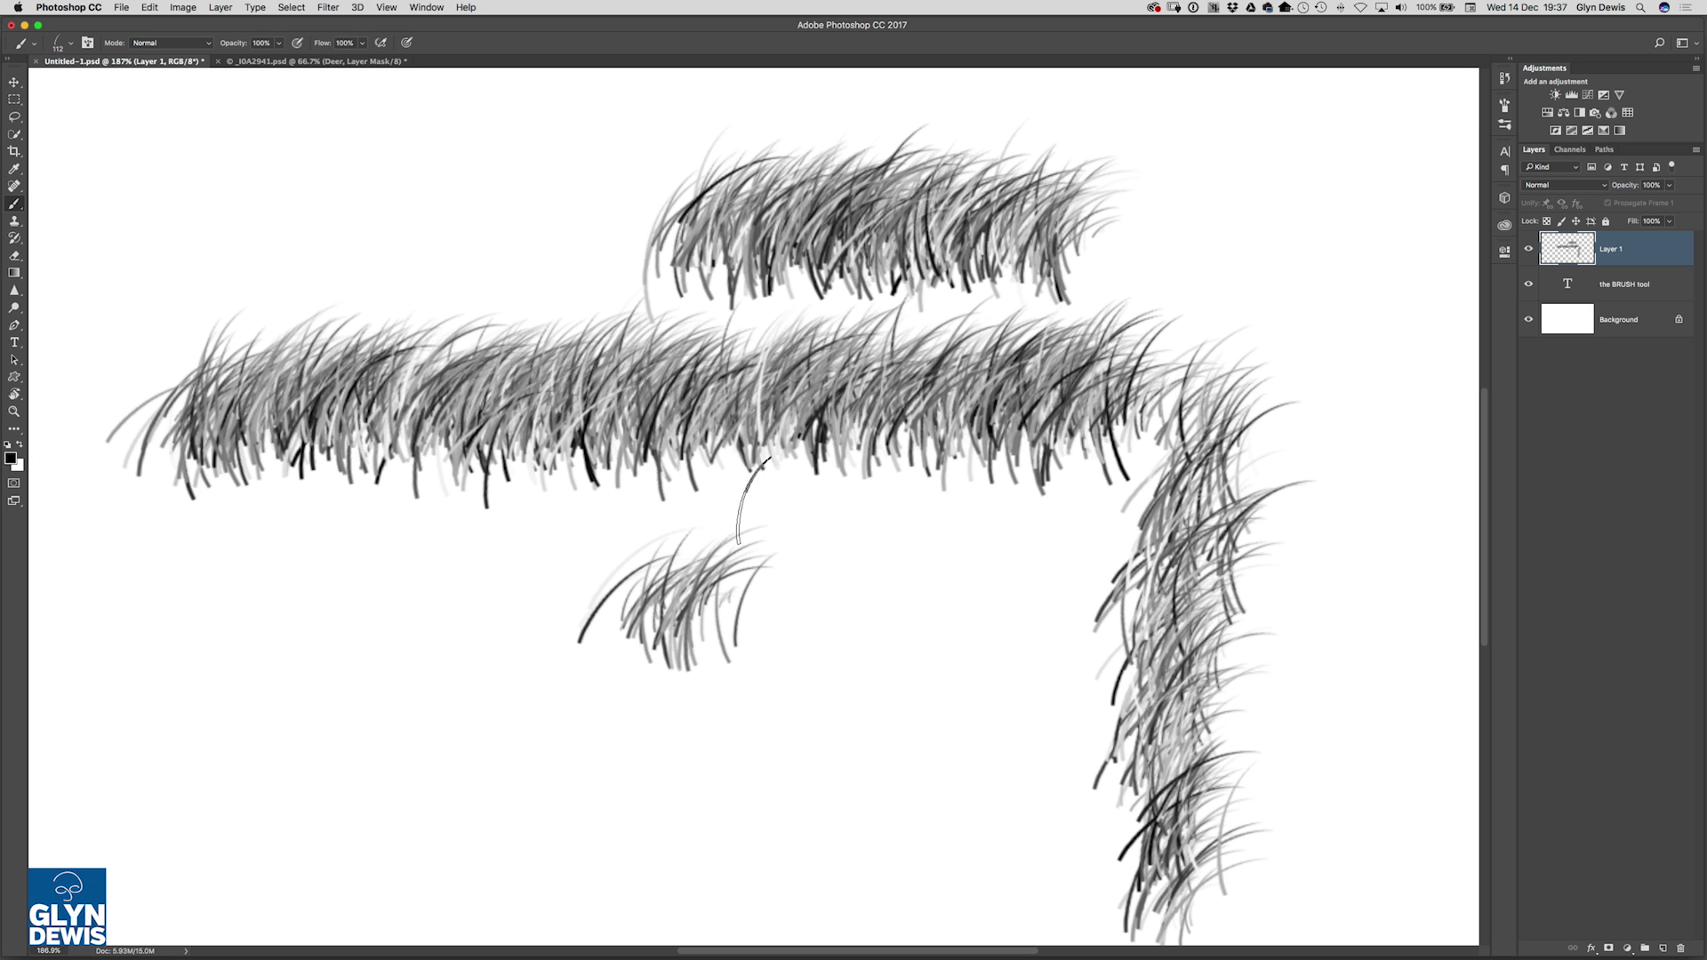
{"action": "key", "text": "r"}
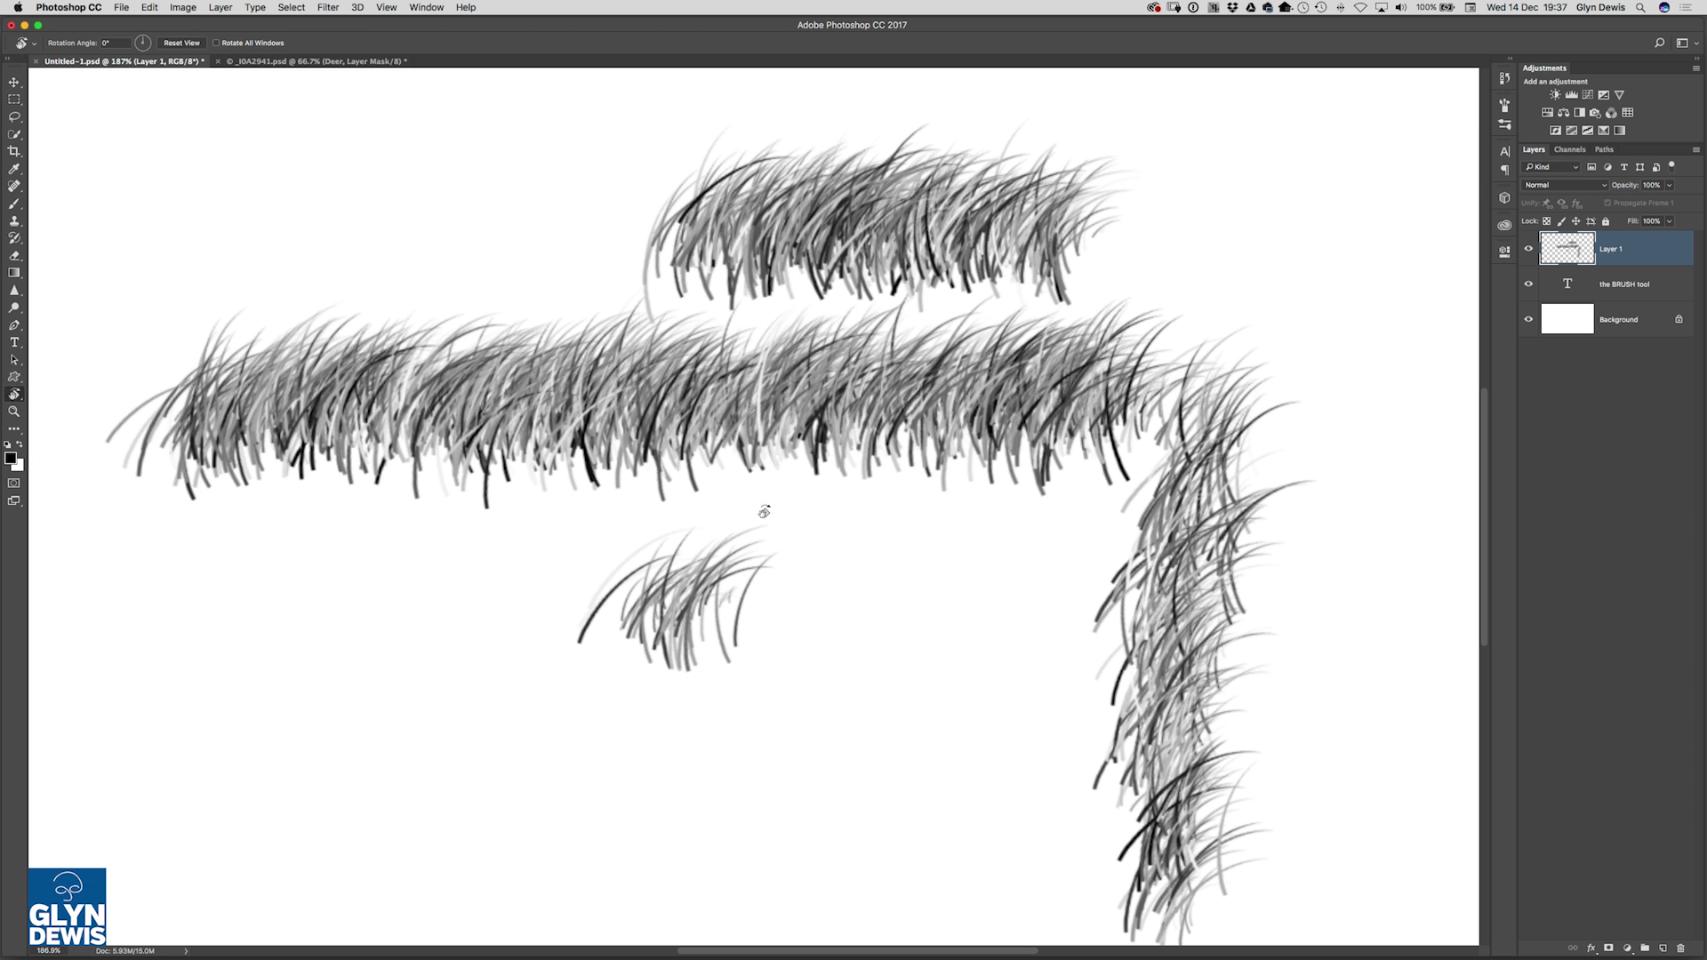
{"action": "mouse_move", "coordinate": [757, 507]}
{"action": "left_mouse_down"}
{"action": "mouse_move", "coordinate": [778, 512]}
{"action": "mouse_move", "coordinate": [675, 488]}
{"action": "mouse_move", "coordinate": [1112, 515]}
{"action": "mouse_move", "coordinate": [760, 480]}
{"action": "left_mouse_up"}
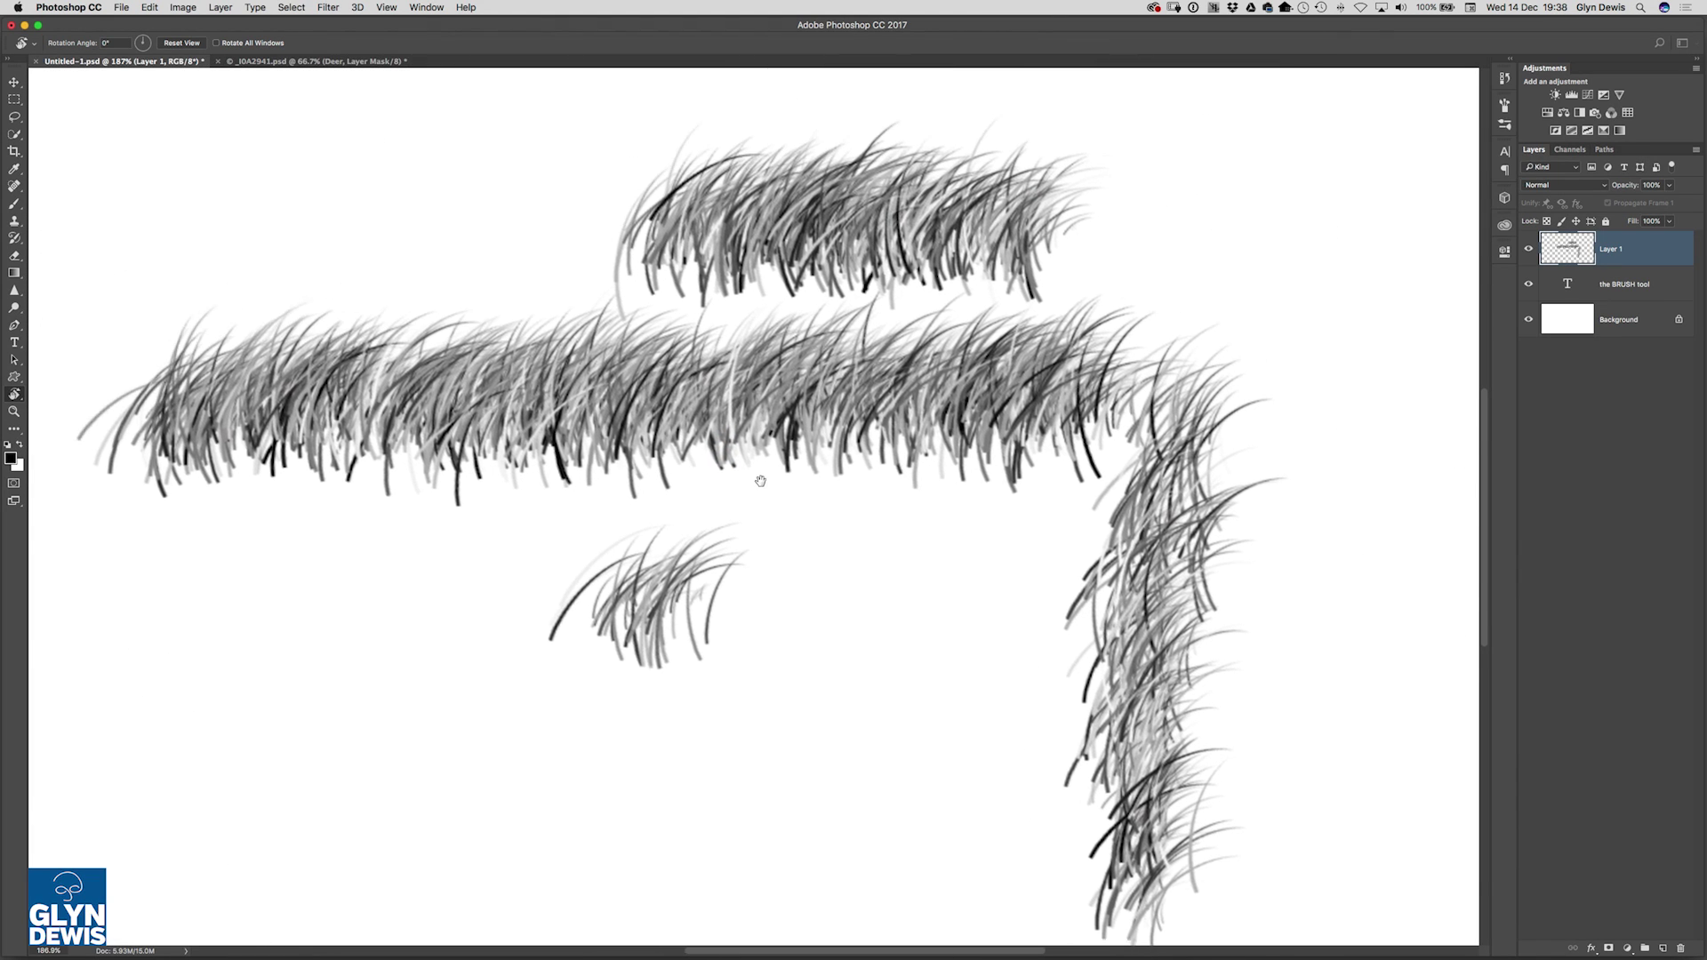
Zoom out to the whole document, rotate the view to about 26°, then reset rotation to 0°.
{"action": "left_click", "coordinate": [756, 480], "text": "alt"}
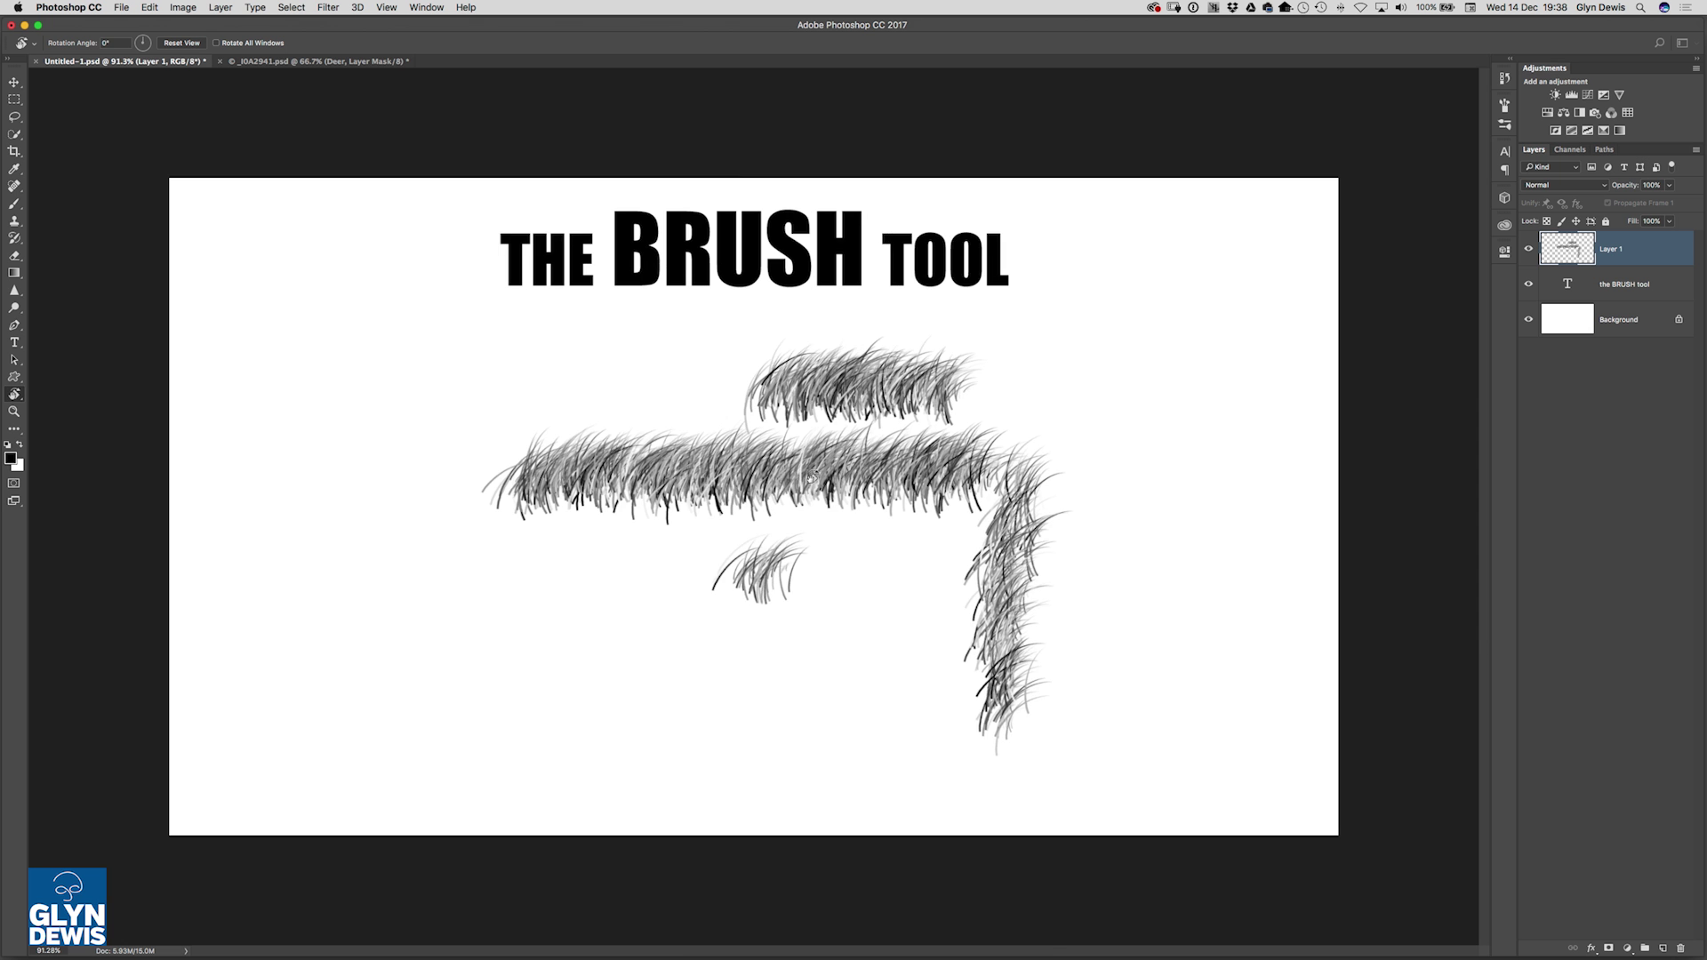
{"action": "mouse_move", "coordinate": [648, 397]}
{"action": "left_mouse_down"}
{"action": "mouse_move", "coordinate": [680, 382]}
{"action": "mouse_move", "coordinate": [747, 404]}
{"action": "mouse_move", "coordinate": [576, 412]}
{"action": "mouse_move", "coordinate": [670, 403]}
{"action": "left_mouse_up"}
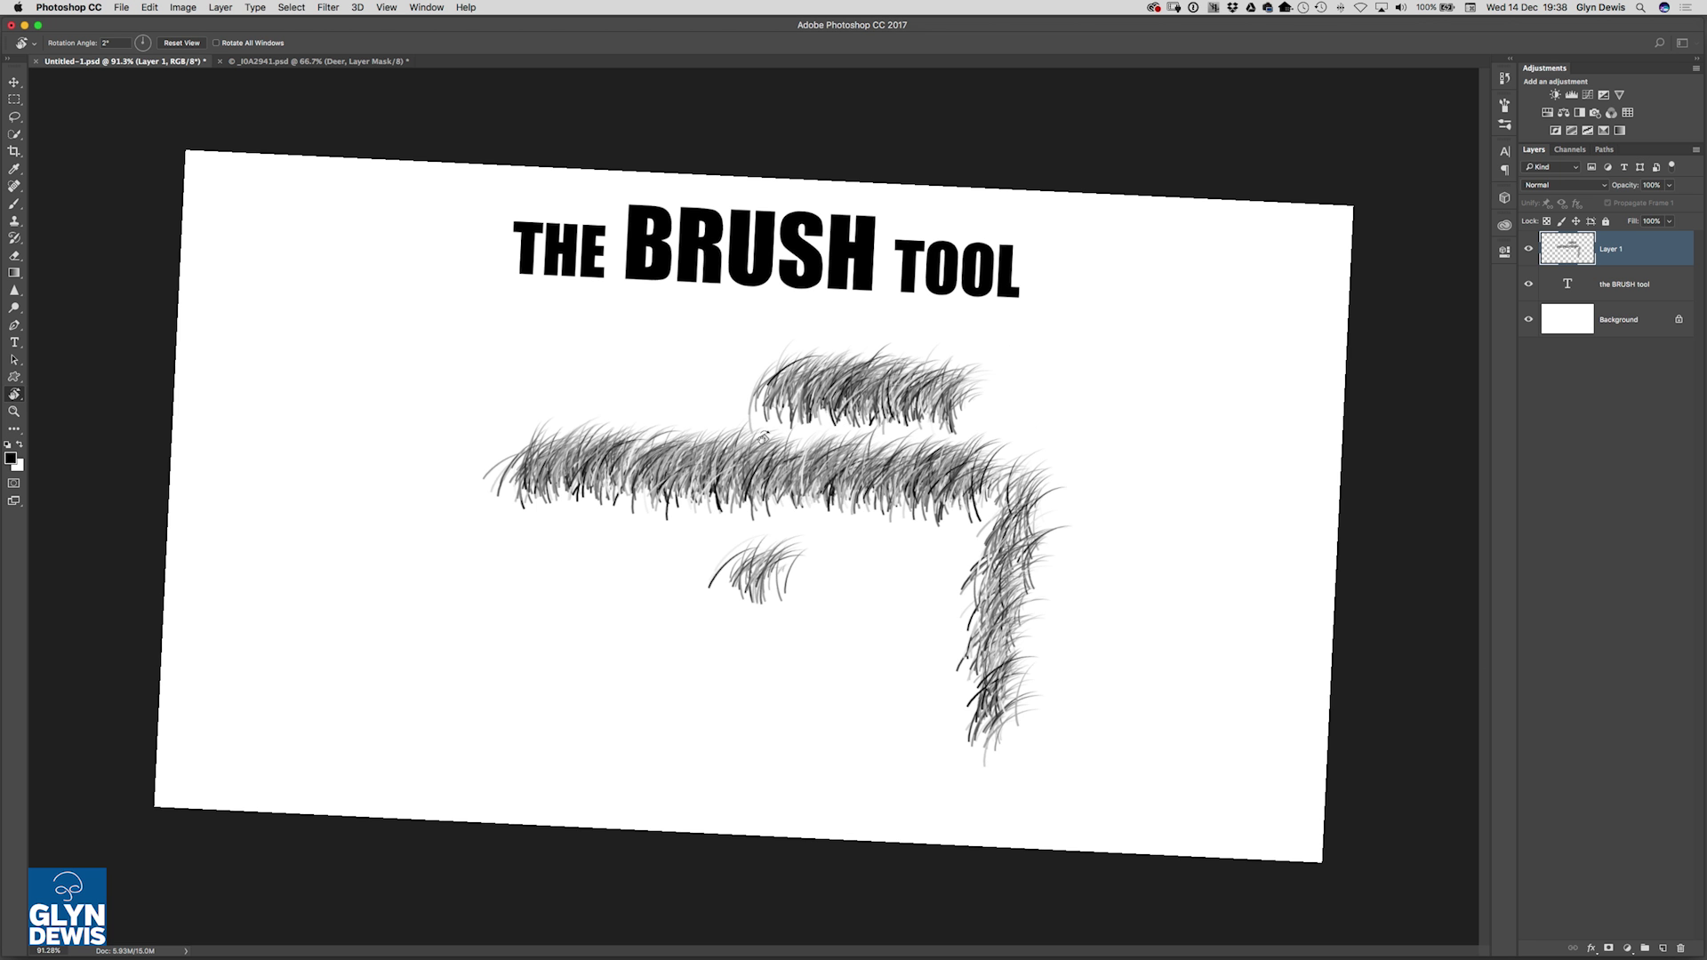
{"action": "left_click_drag", "start_coordinate": [765, 435], "coordinate": [868, 418]}
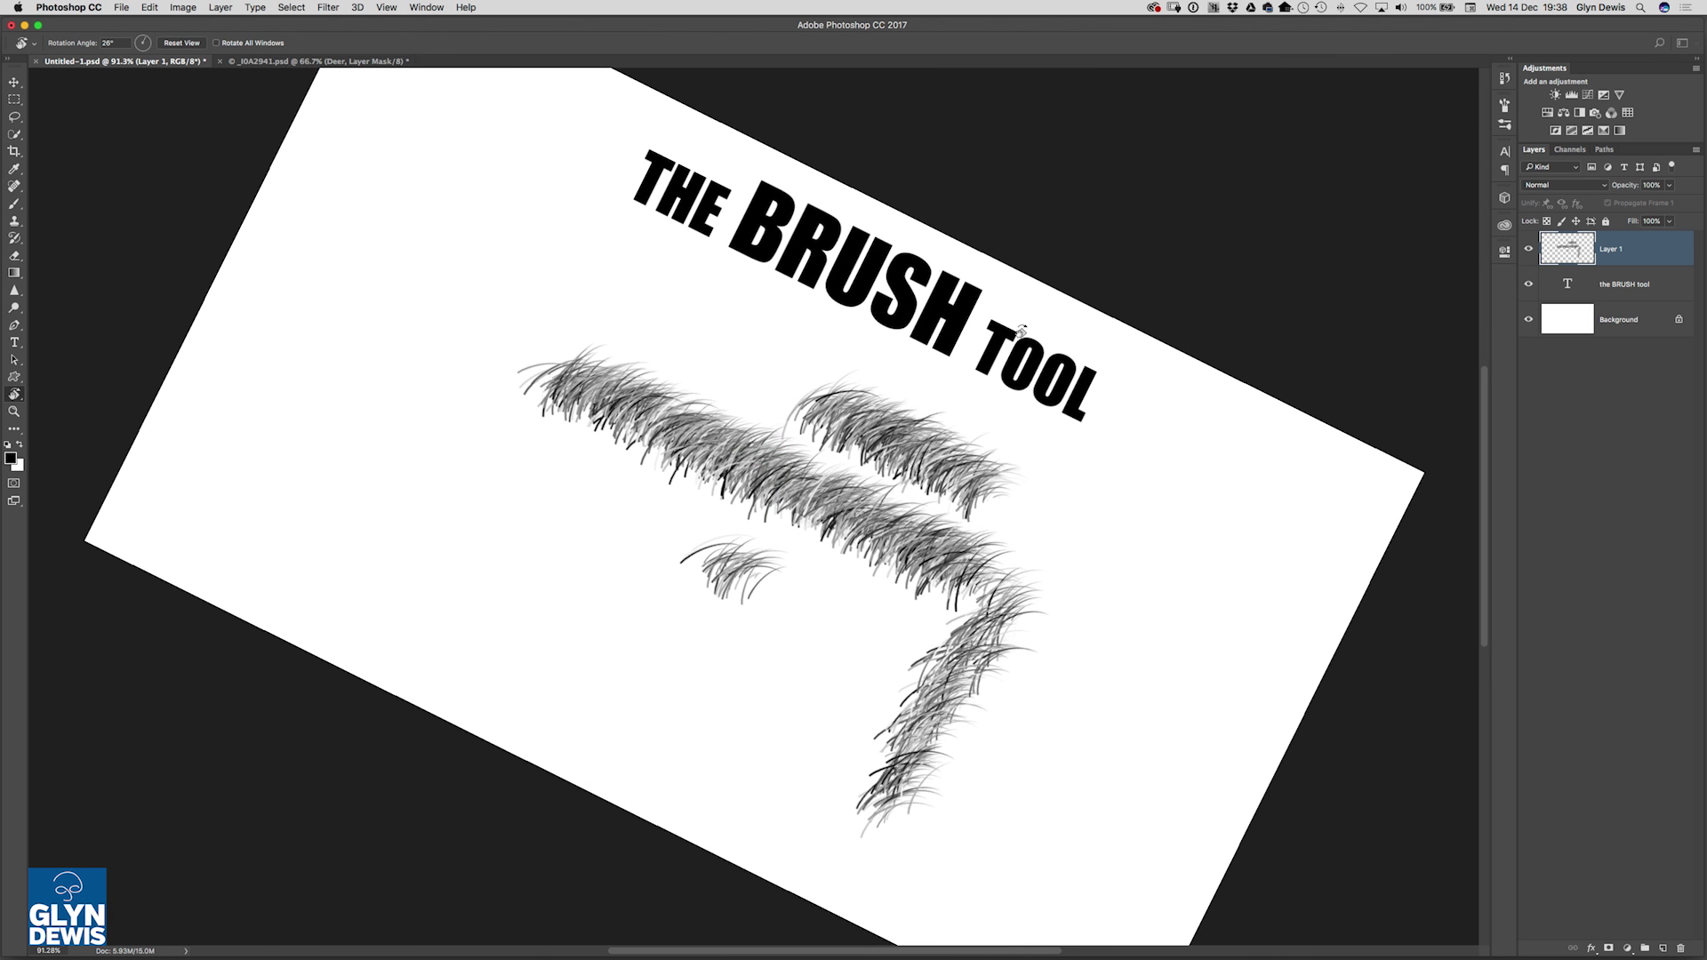
{"action": "double_click", "coordinate": [14, 394]}
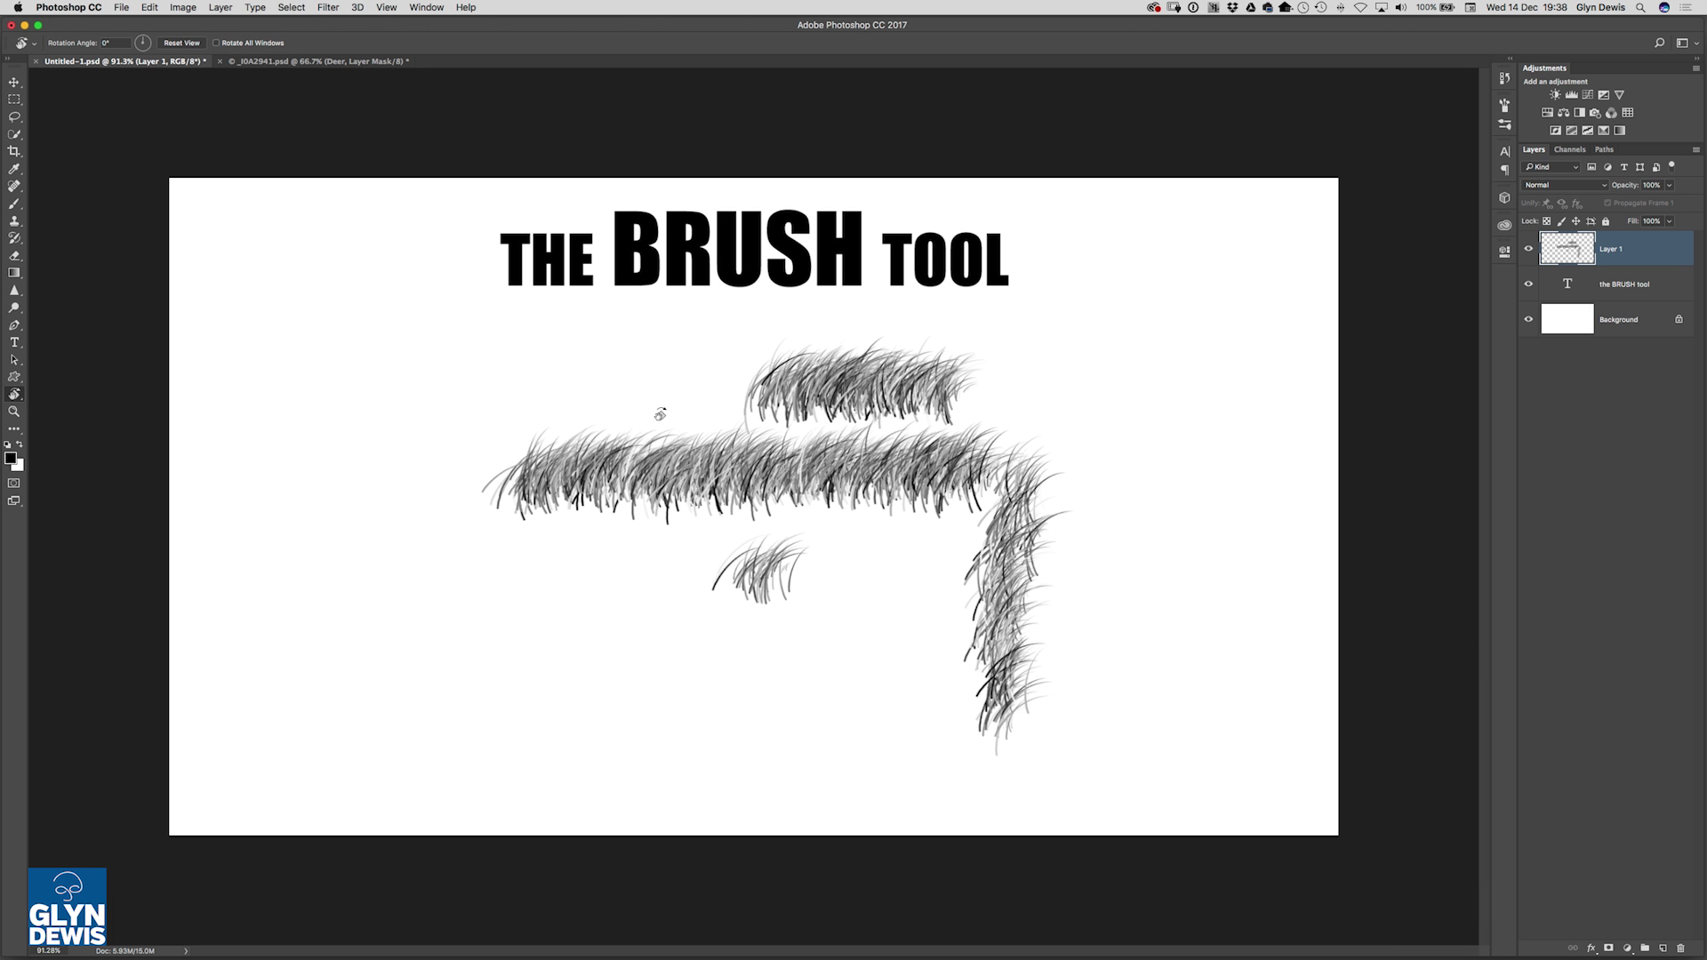
Switch to the _IDA2941.psd deer document, toggle its layer mask off and on, and zoom into the neck and chest.
{"action": "left_click", "coordinate": [311, 62]}
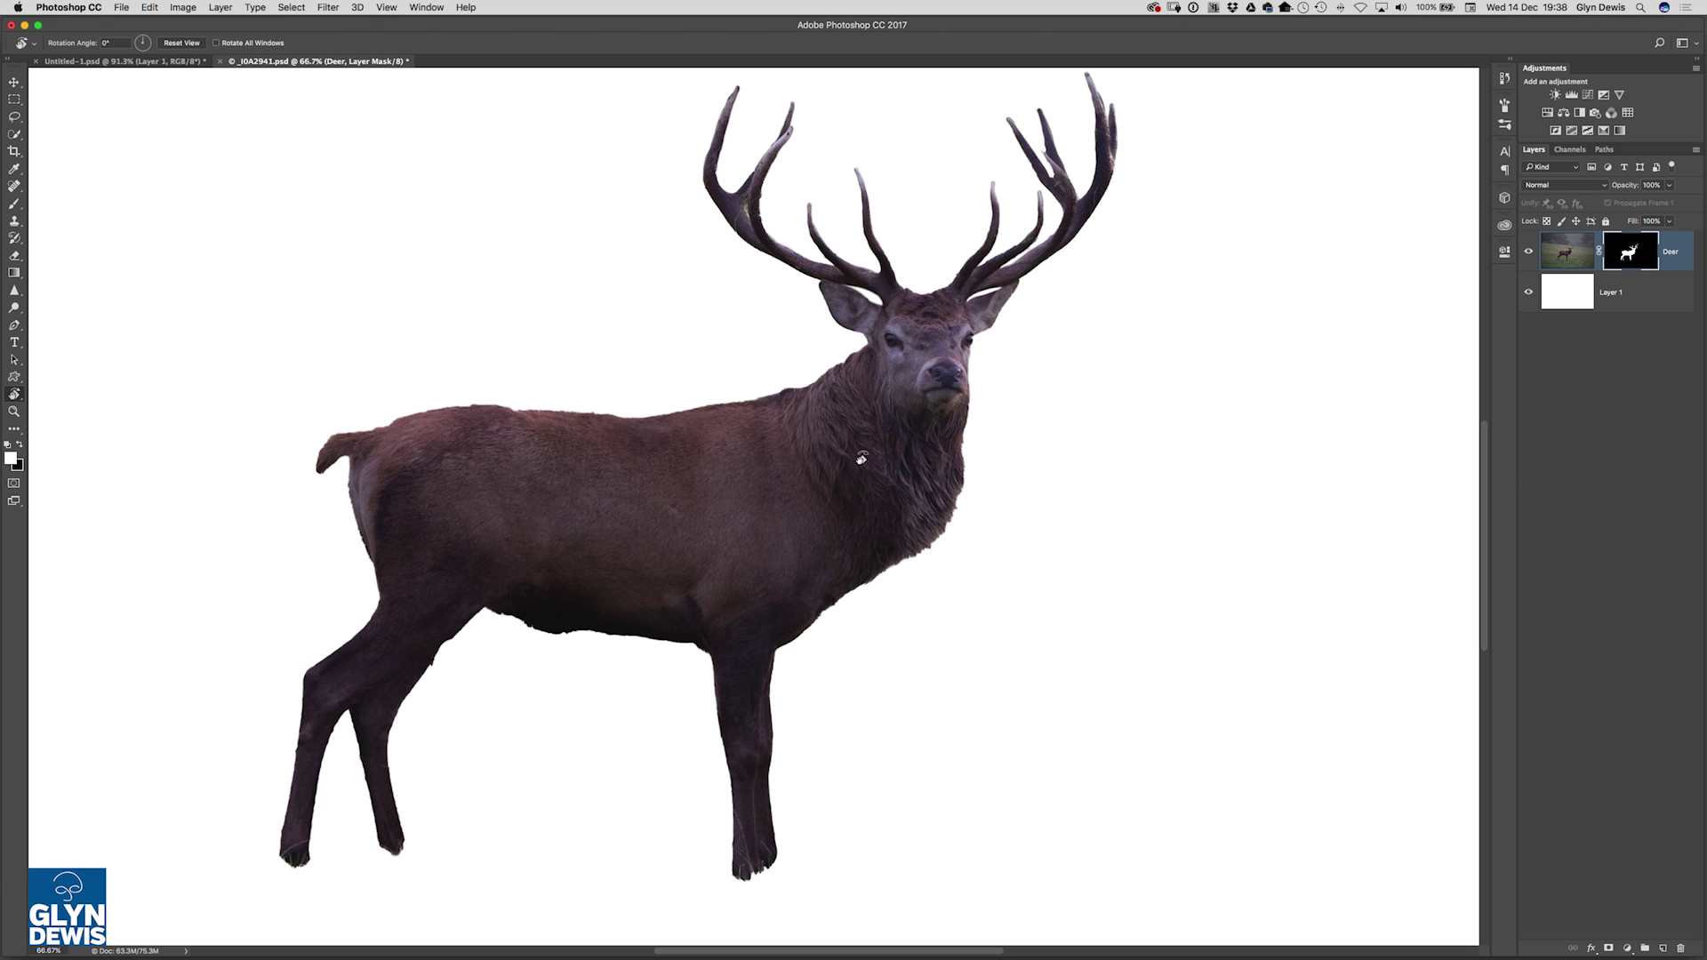
{"action": "key", "text": "v"}
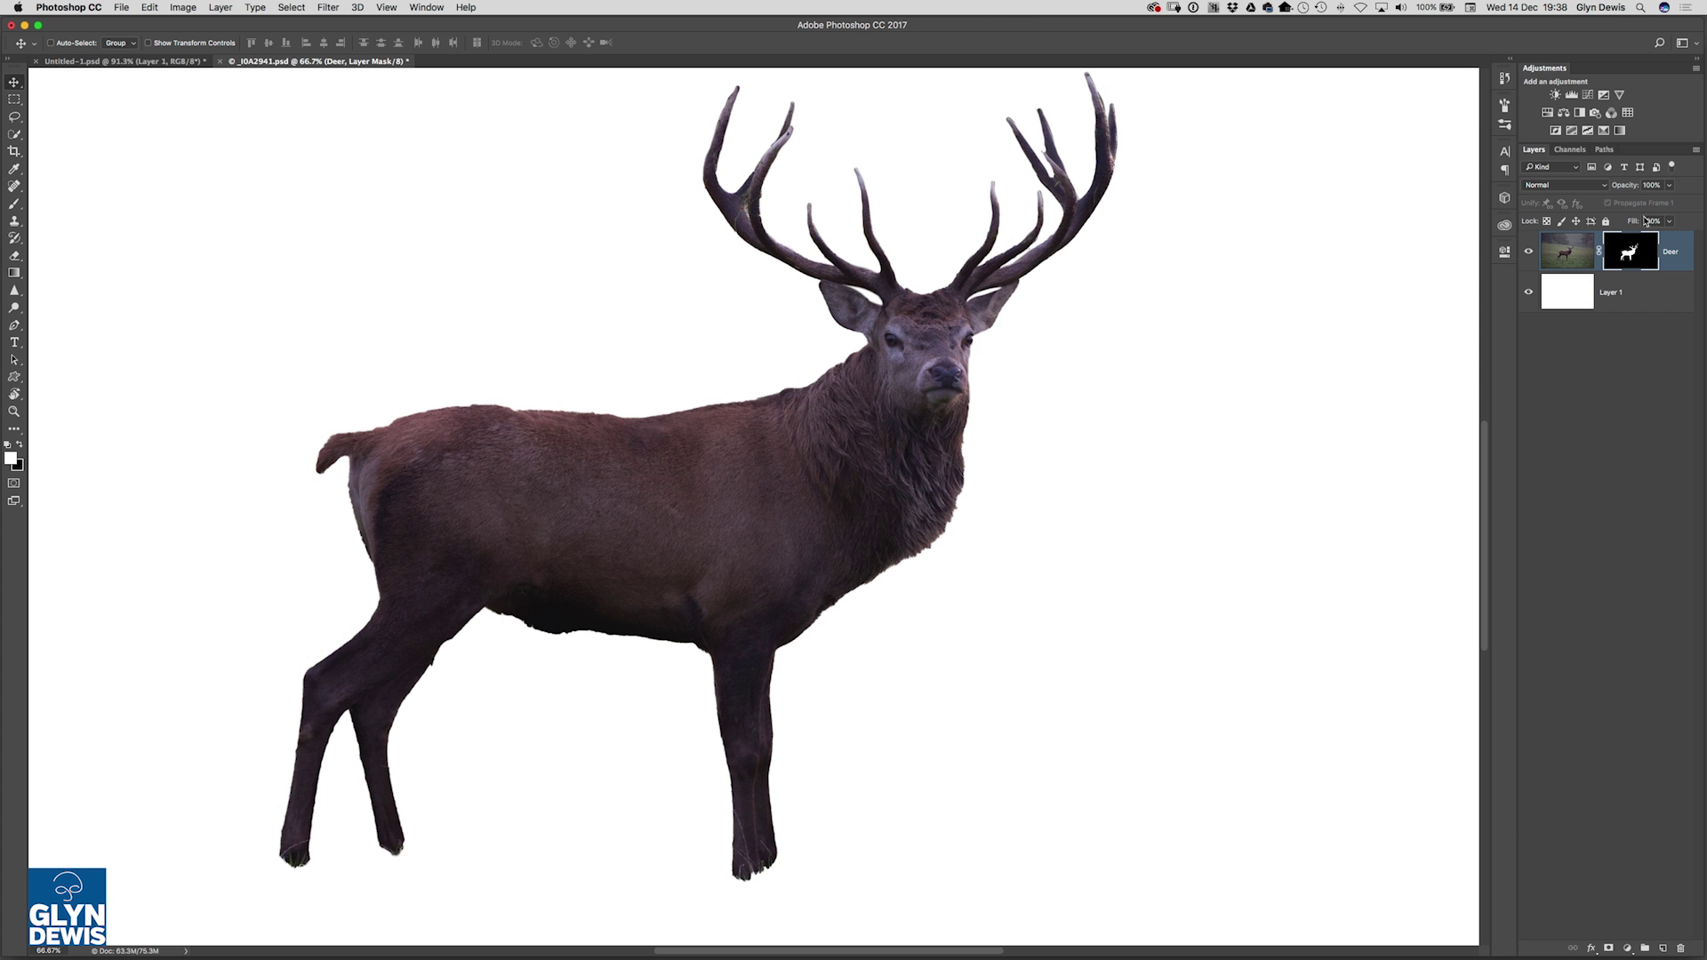
{"action": "left_click", "coordinate": [1627, 254], "text": "shift"}
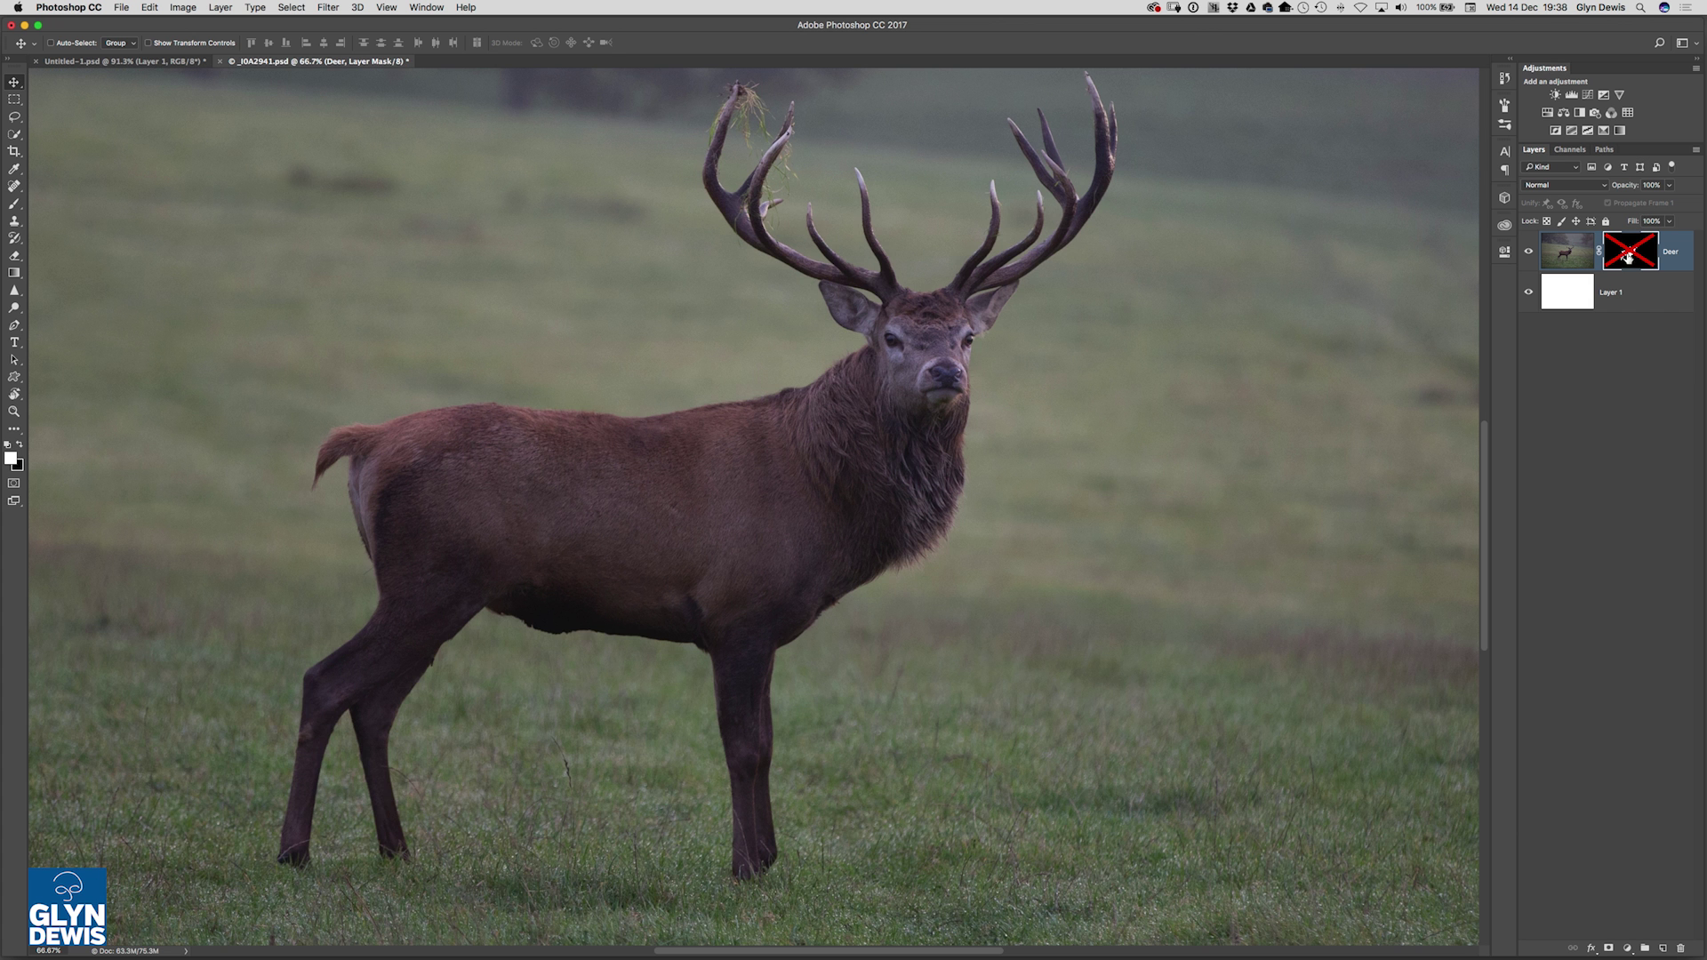
{"action": "left_click", "coordinate": [1628, 253], "text": "shift"}
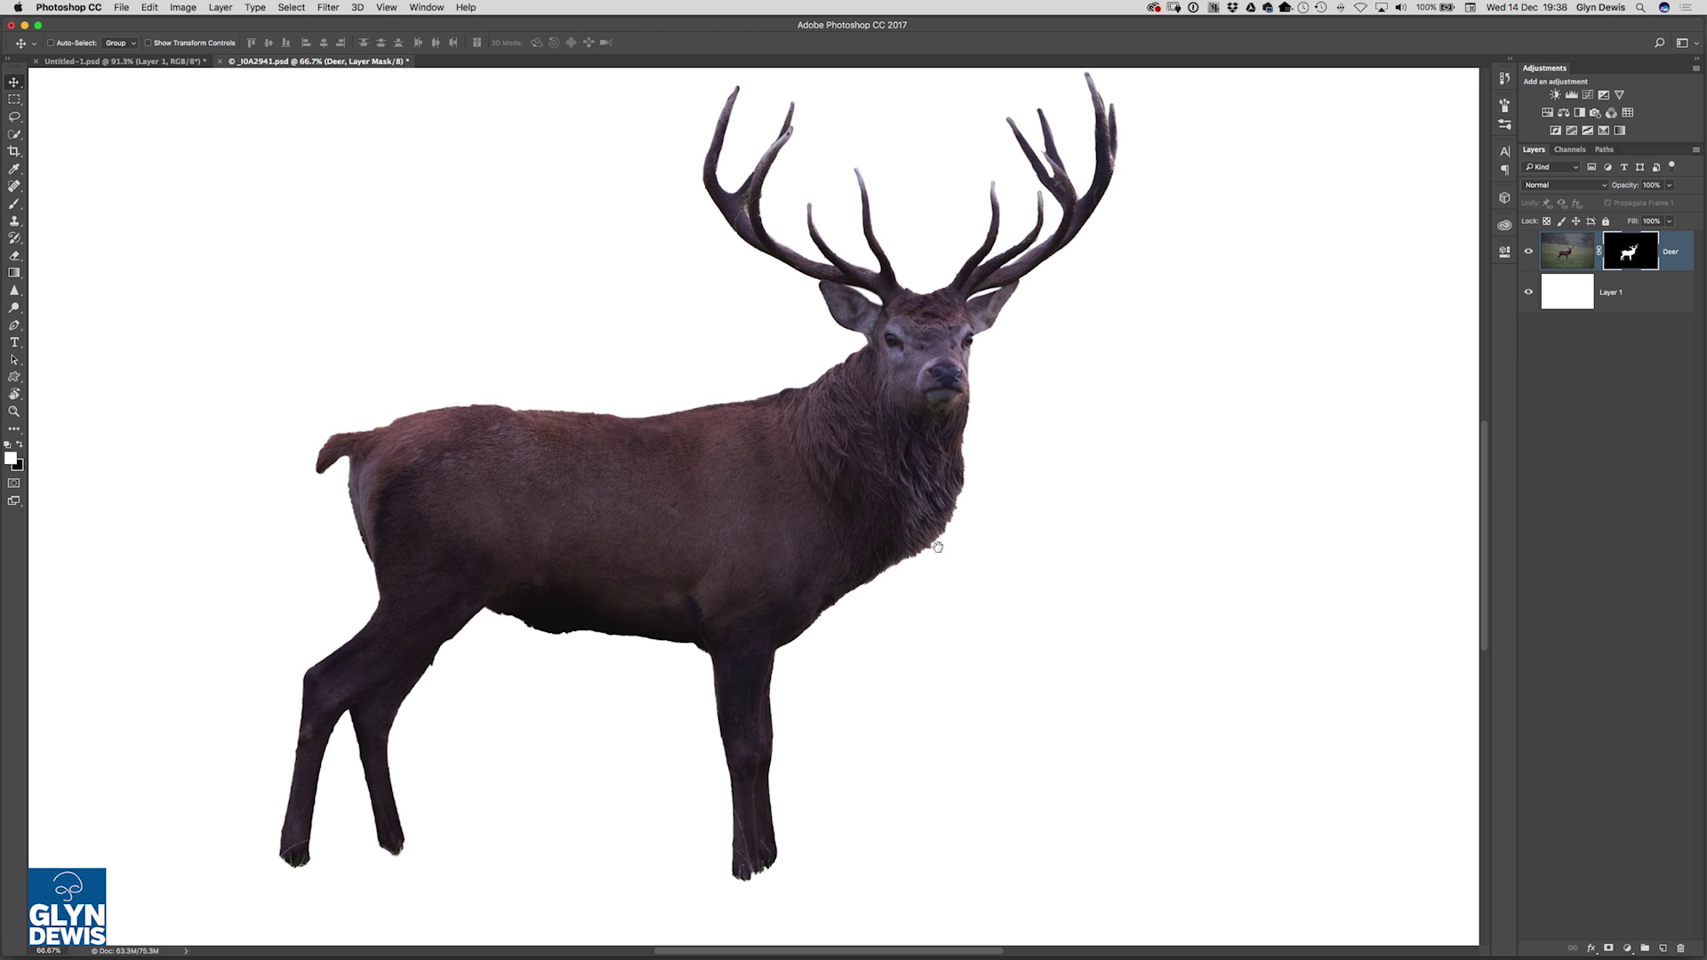
{"action": "mouse_move", "coordinate": [938, 546]}
{"action": "left_mouse_down"}
{"action": "mouse_move", "coordinate": [963, 551]}
{"action": "mouse_move", "coordinate": [959, 530]}
{"action": "left_mouse_up"}
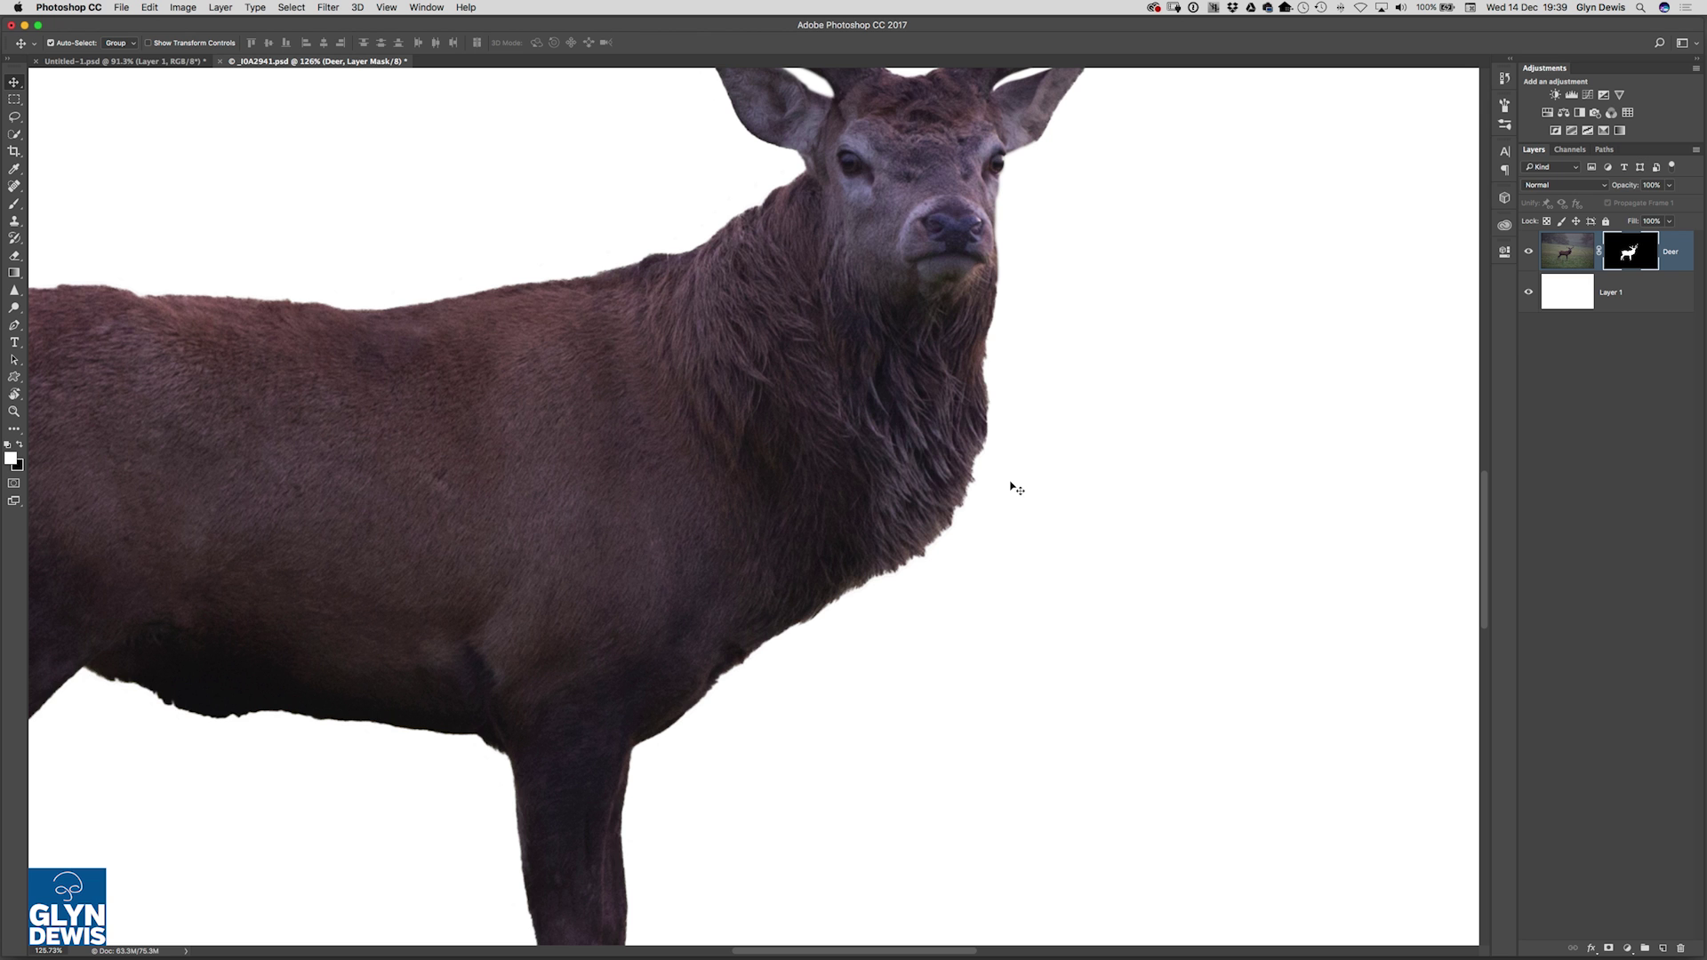
Select the Brush tool with a hard round 100% hardness tip.
{"action": "key", "text": "b"}
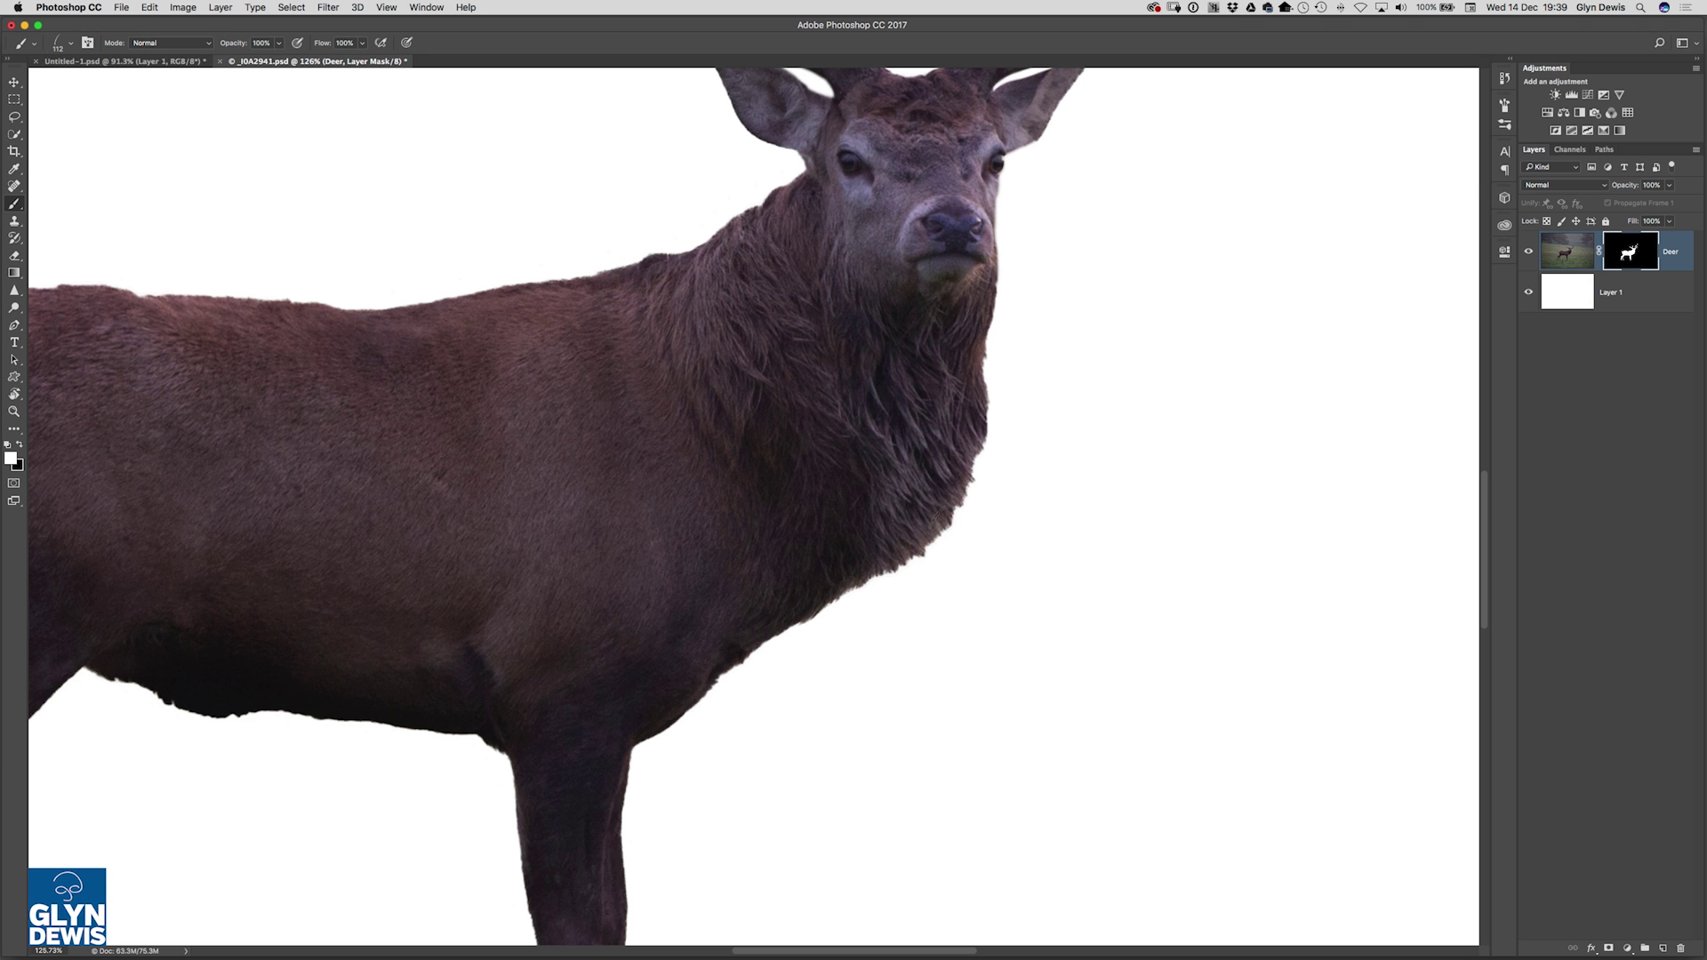
{"action": "left_click", "coordinate": [72, 44]}
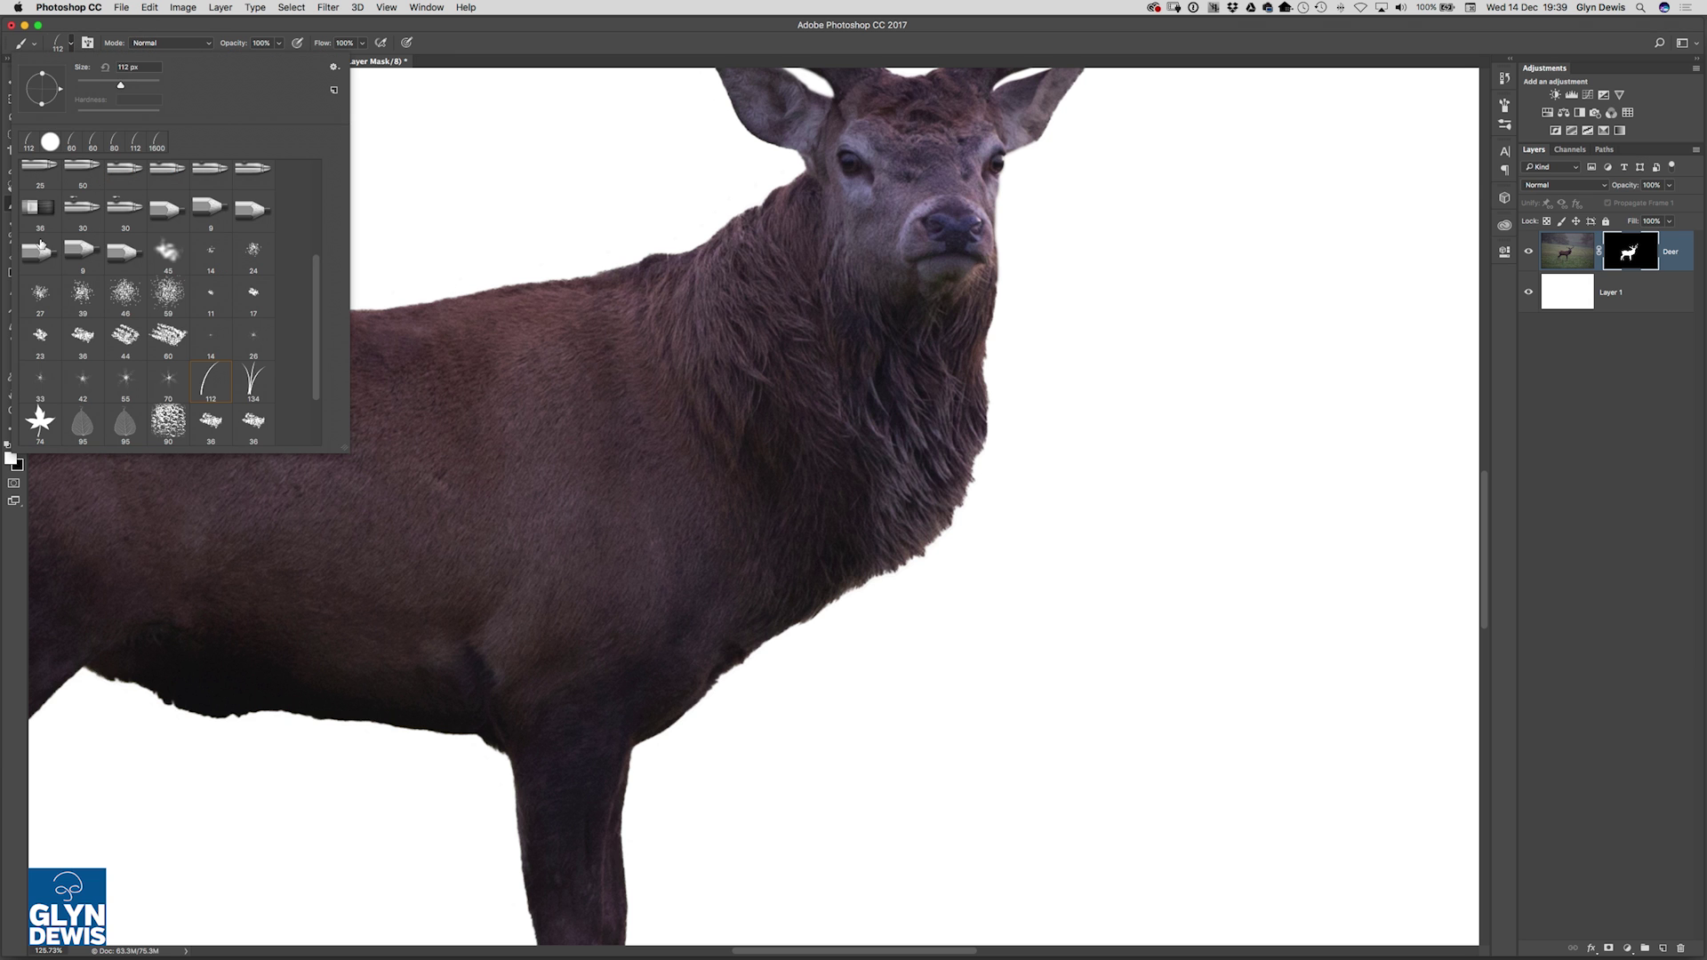
{"action": "left_click", "coordinate": [51, 142]}
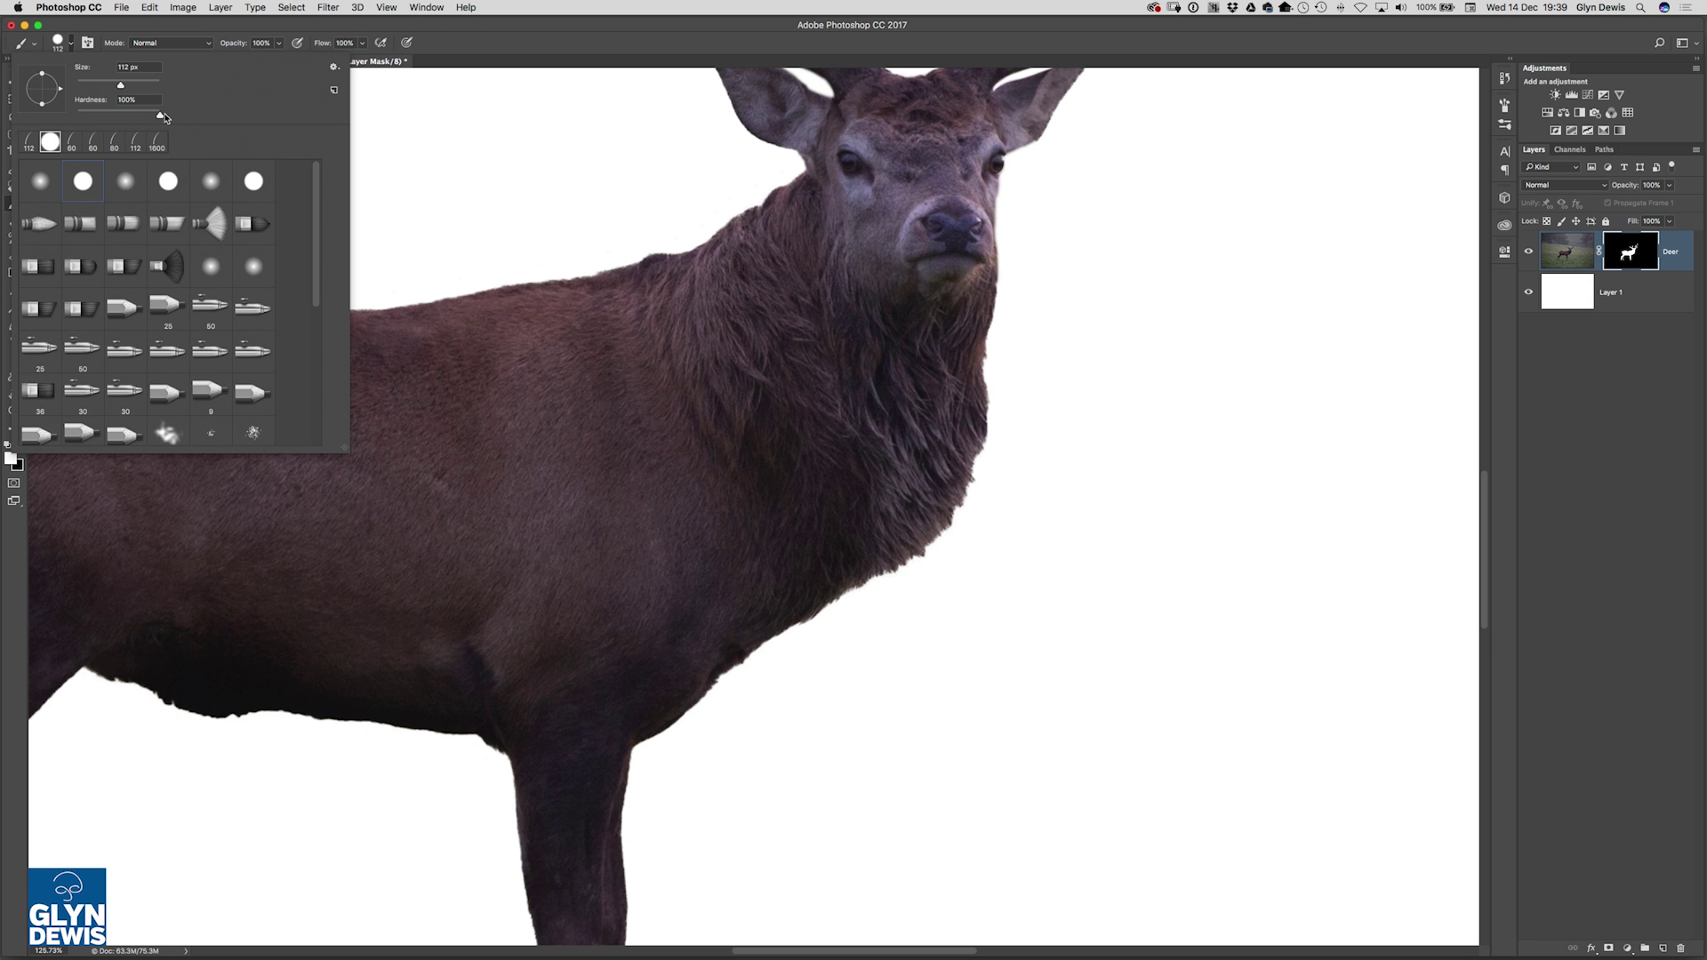
{"action": "left_click", "coordinate": [475, 40]}
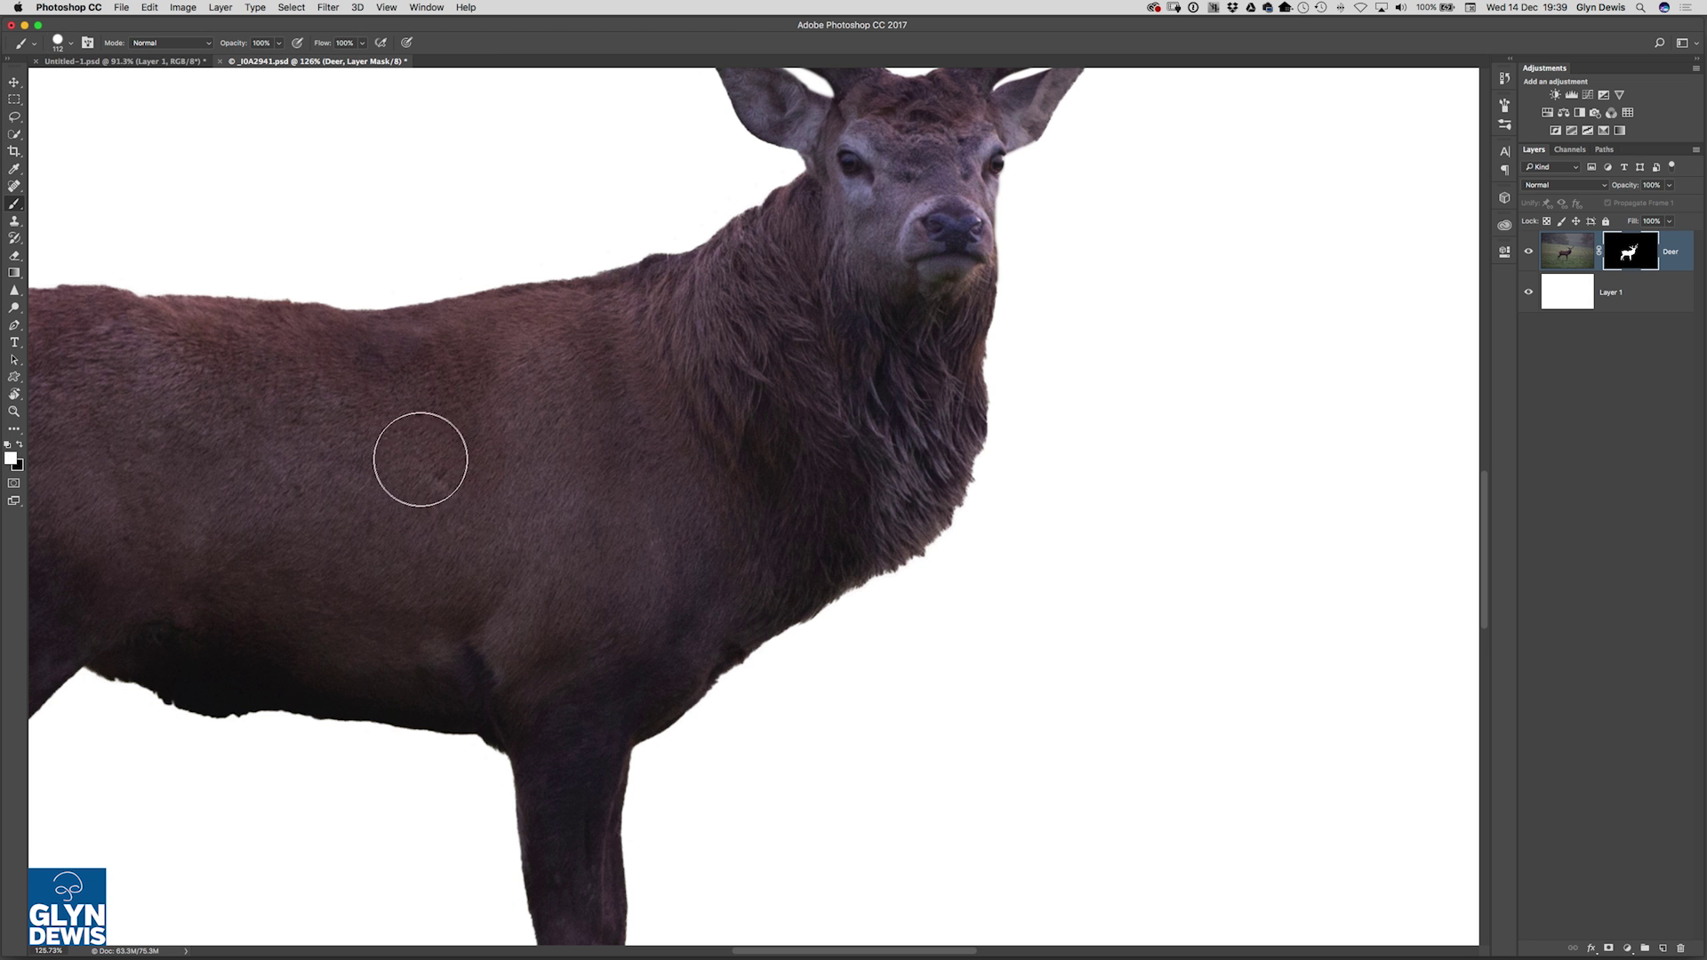
Paint black with a smaller brush along the neck edge to hide the fur fringe.
{"action": "key", "text": "x"}
{"action": "key", "text": "bracketleft"}
{"action": "key", "text": "bracketleft"}
{"action": "key", "text": "bracketleft"}
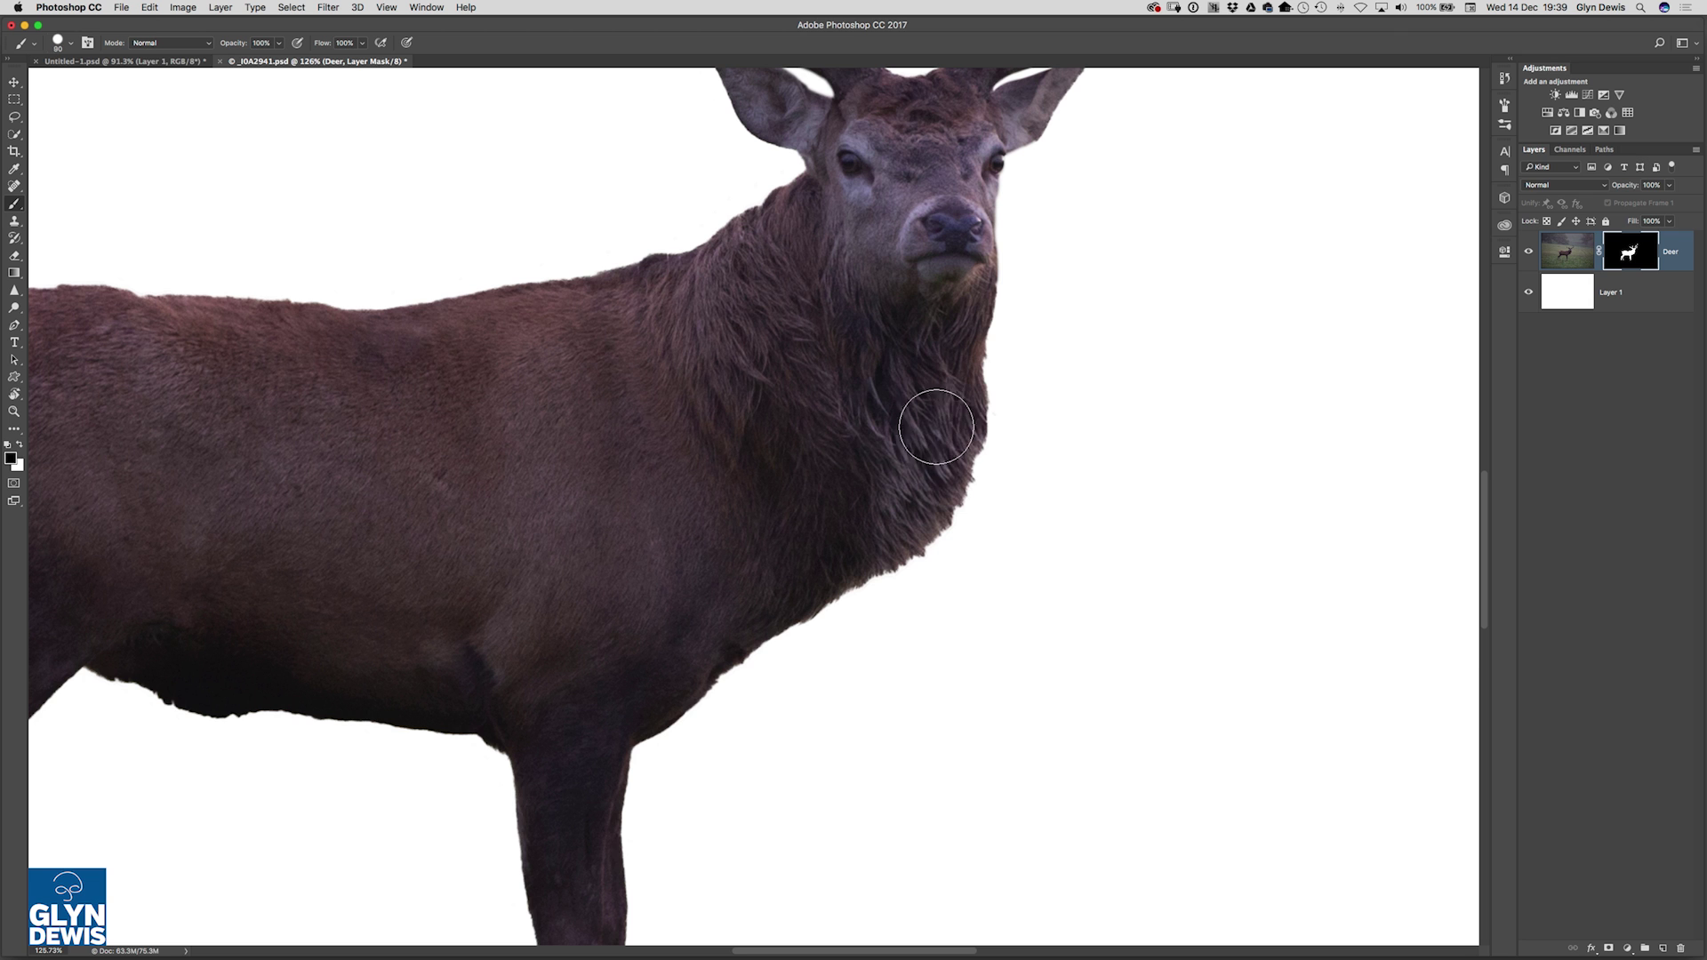
{"action": "key", "text": "bracketleft"}
{"action": "key", "text": "bracketleft"}
{"action": "key", "text": "bracketleft"}
{"action": "left_click_drag", "start_coordinate": [995, 378], "coordinate": [989, 410]}
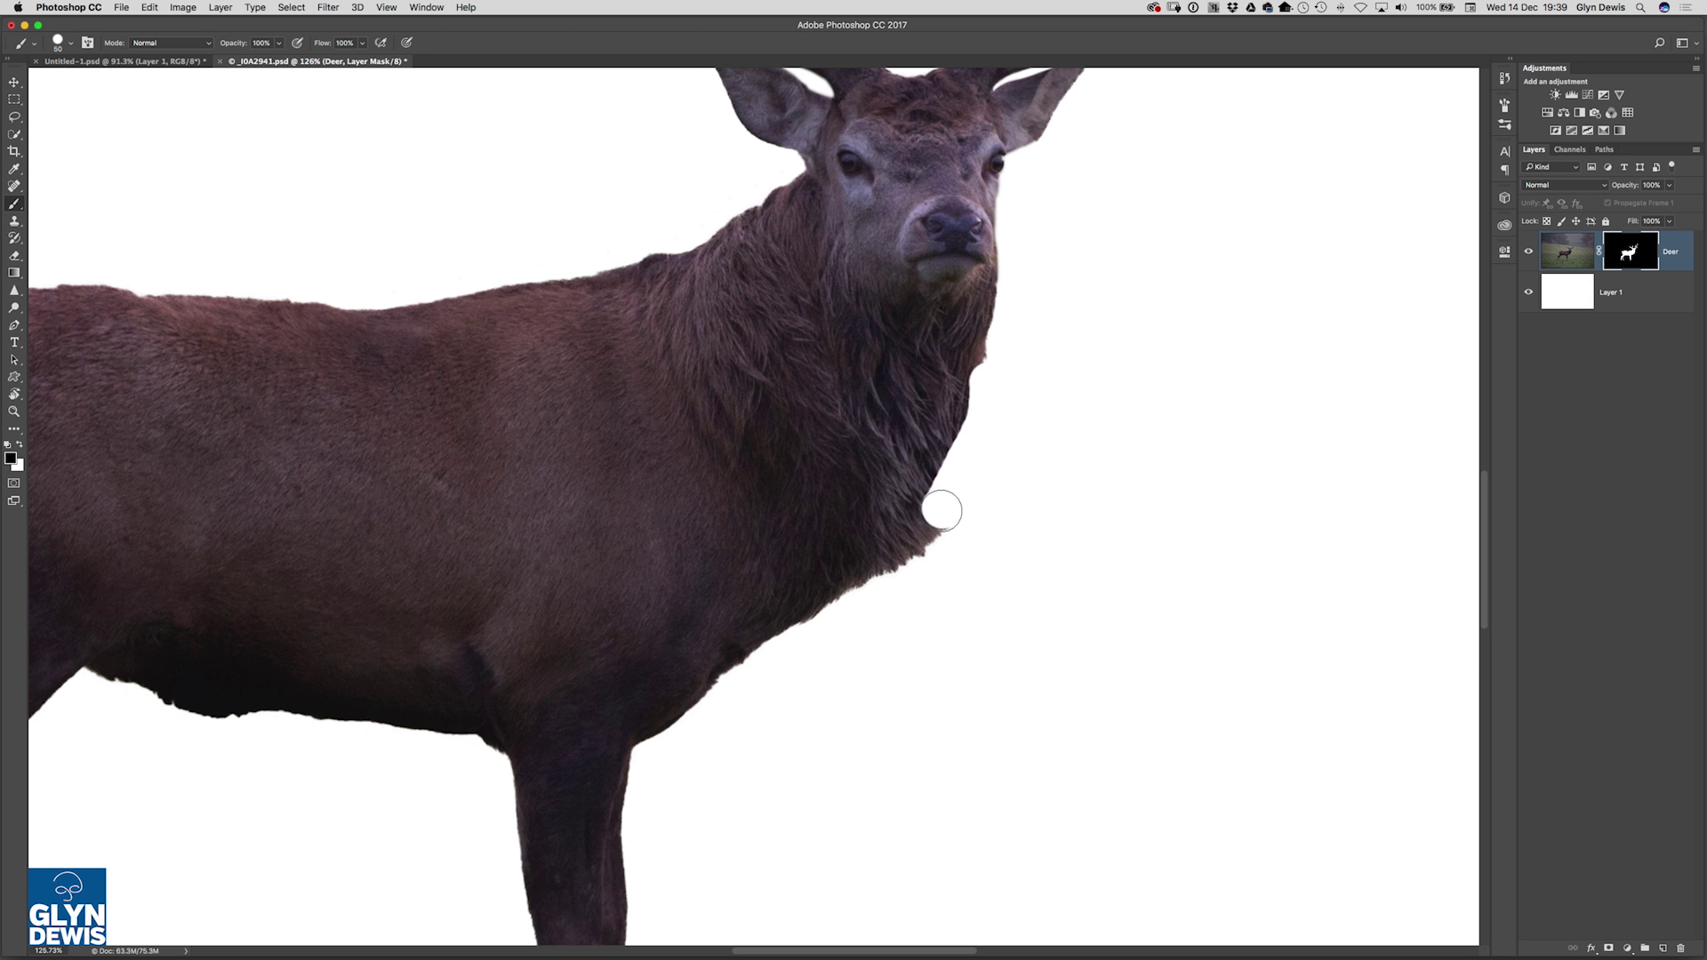
{"action": "mouse_move", "coordinate": [941, 510]}
{"action": "left_mouse_down"}
{"action": "mouse_move", "coordinate": [764, 672]}
{"action": "mouse_move", "coordinate": [977, 447]}
{"action": "mouse_move", "coordinate": [996, 380]}
{"action": "mouse_move", "coordinate": [956, 501]}
{"action": "left_mouse_up"}
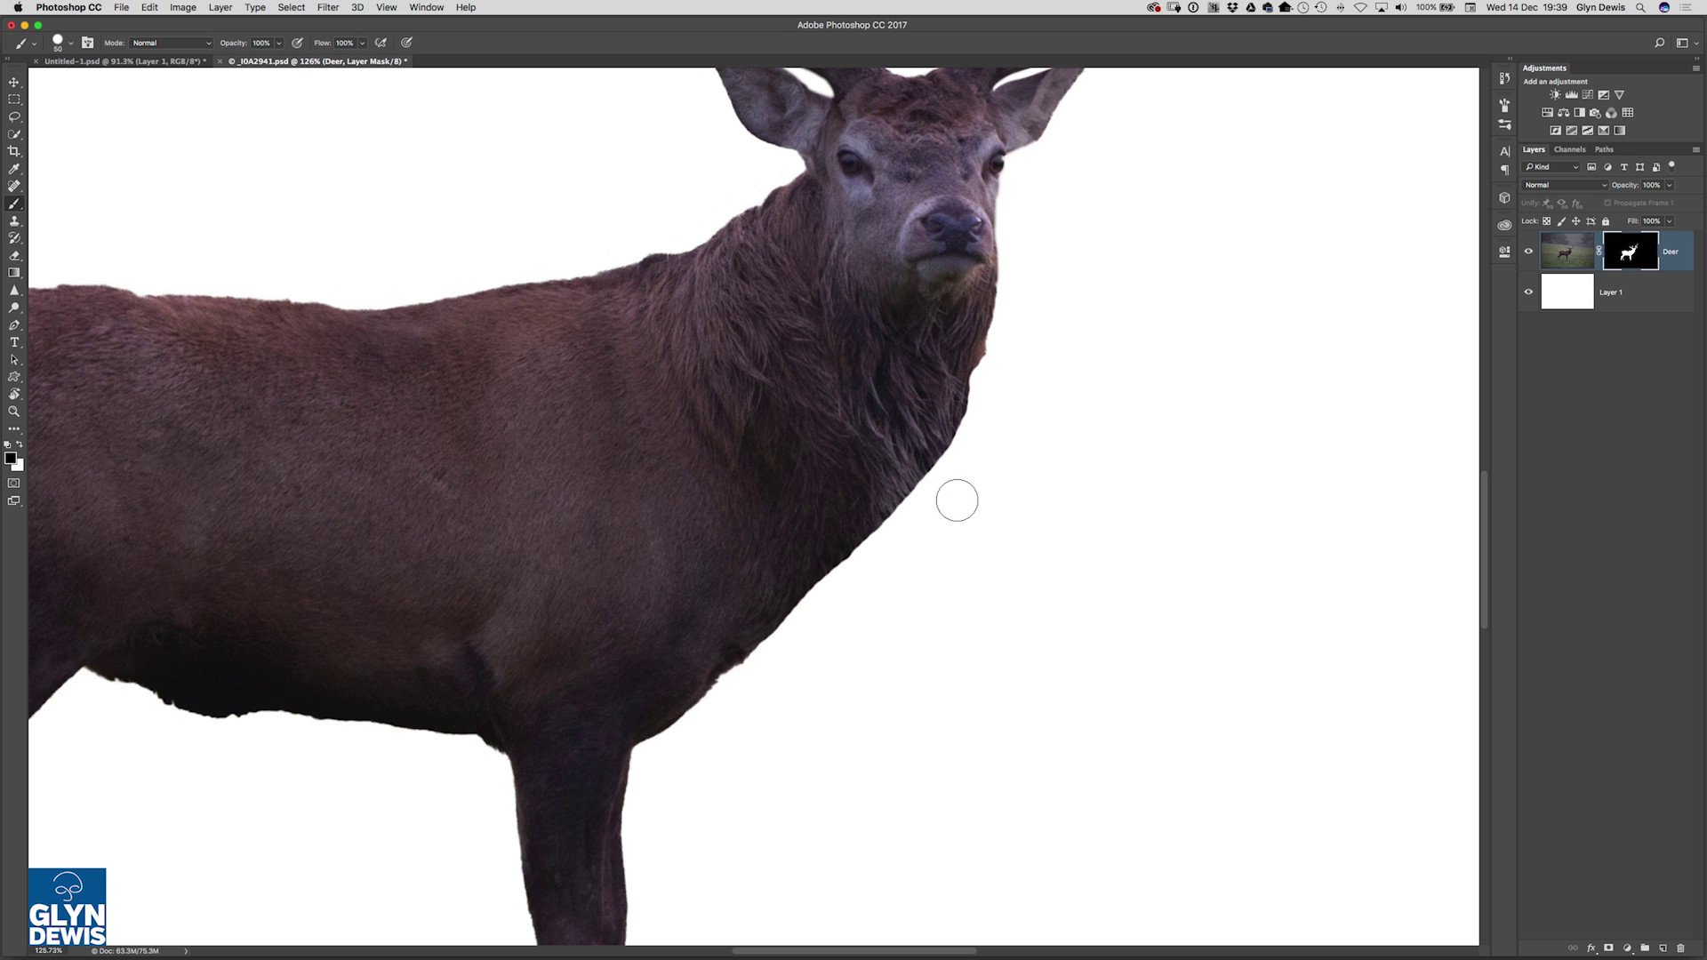
Choose the 112 px grass brush tip from the preset picker.
{"action": "left_click", "coordinate": [72, 46]}
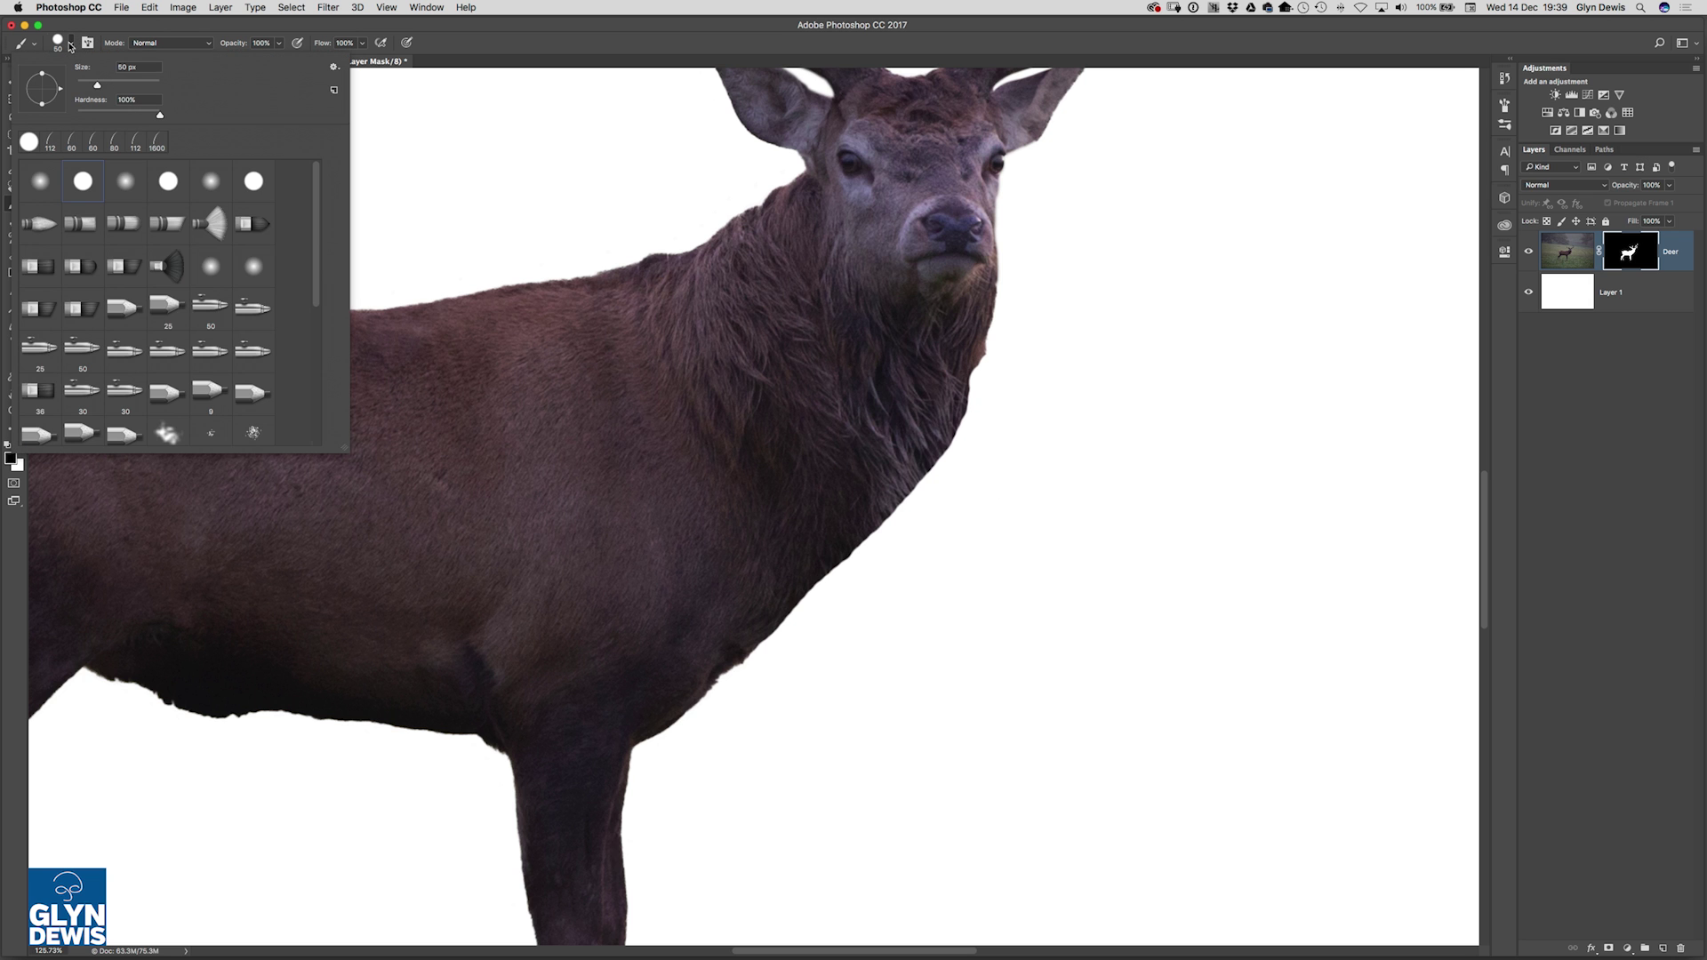
{"action": "left_click_drag", "start_coordinate": [320, 252], "coordinate": [310, 358]}
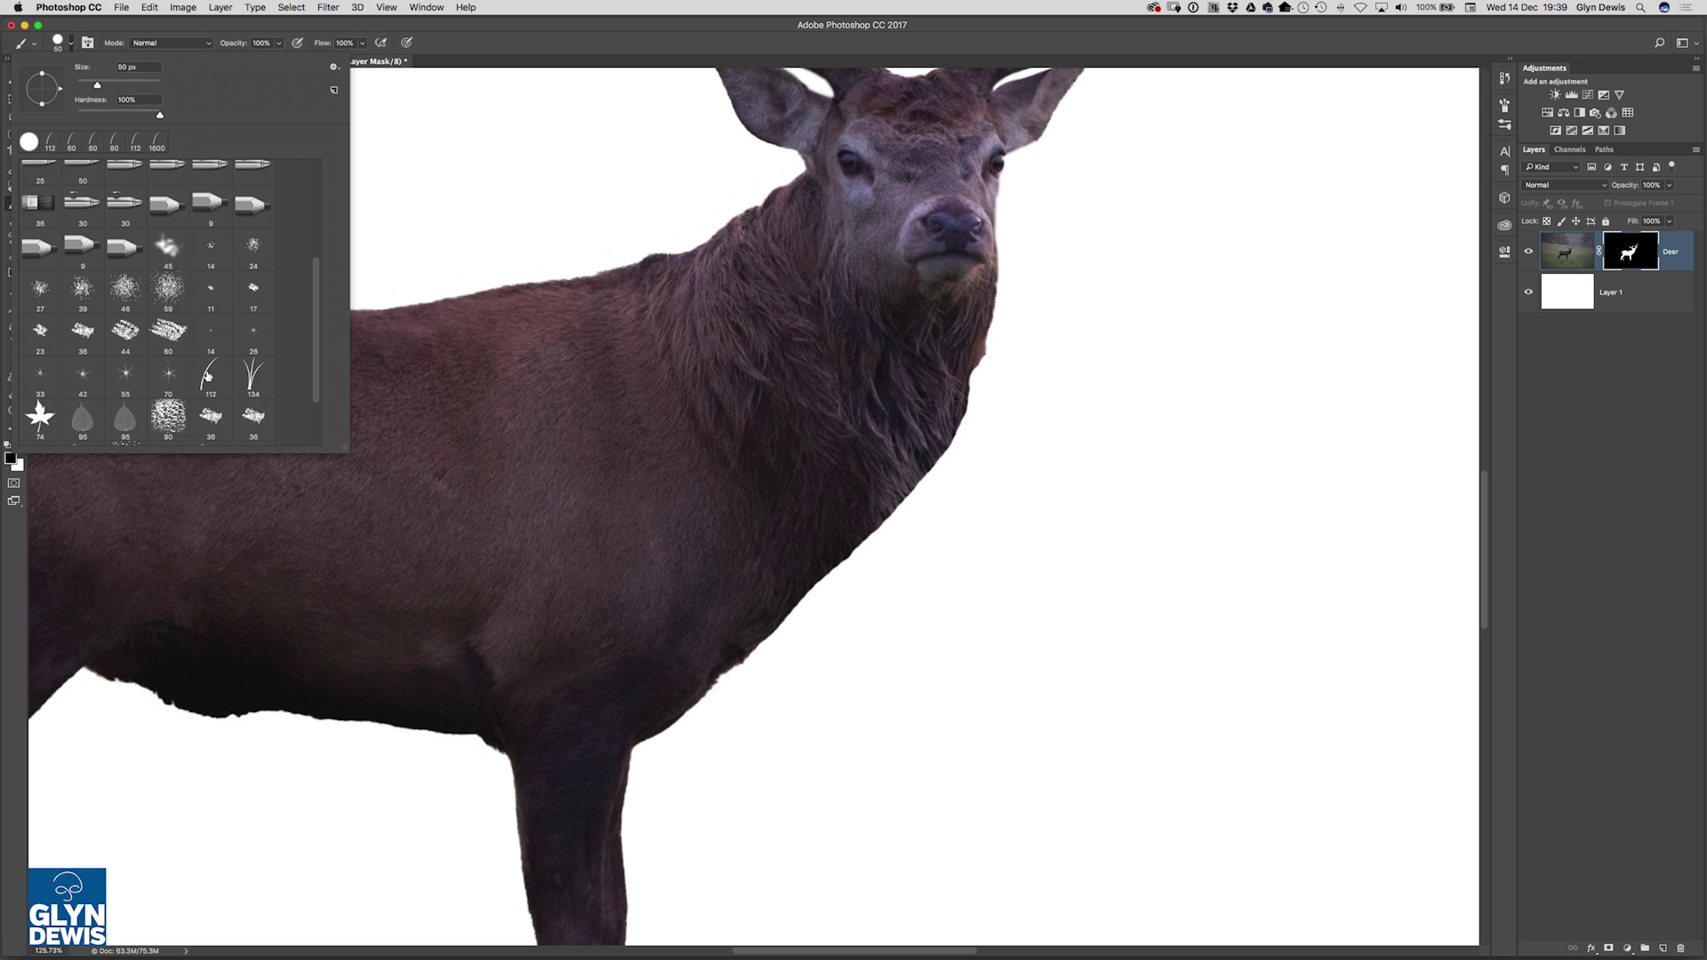
{"action": "left_click", "coordinate": [208, 376]}
In the Brush panel, set tip angle -7°, size jitter 11% and angle jitter 4%.
{"action": "left_click", "coordinate": [87, 42]}
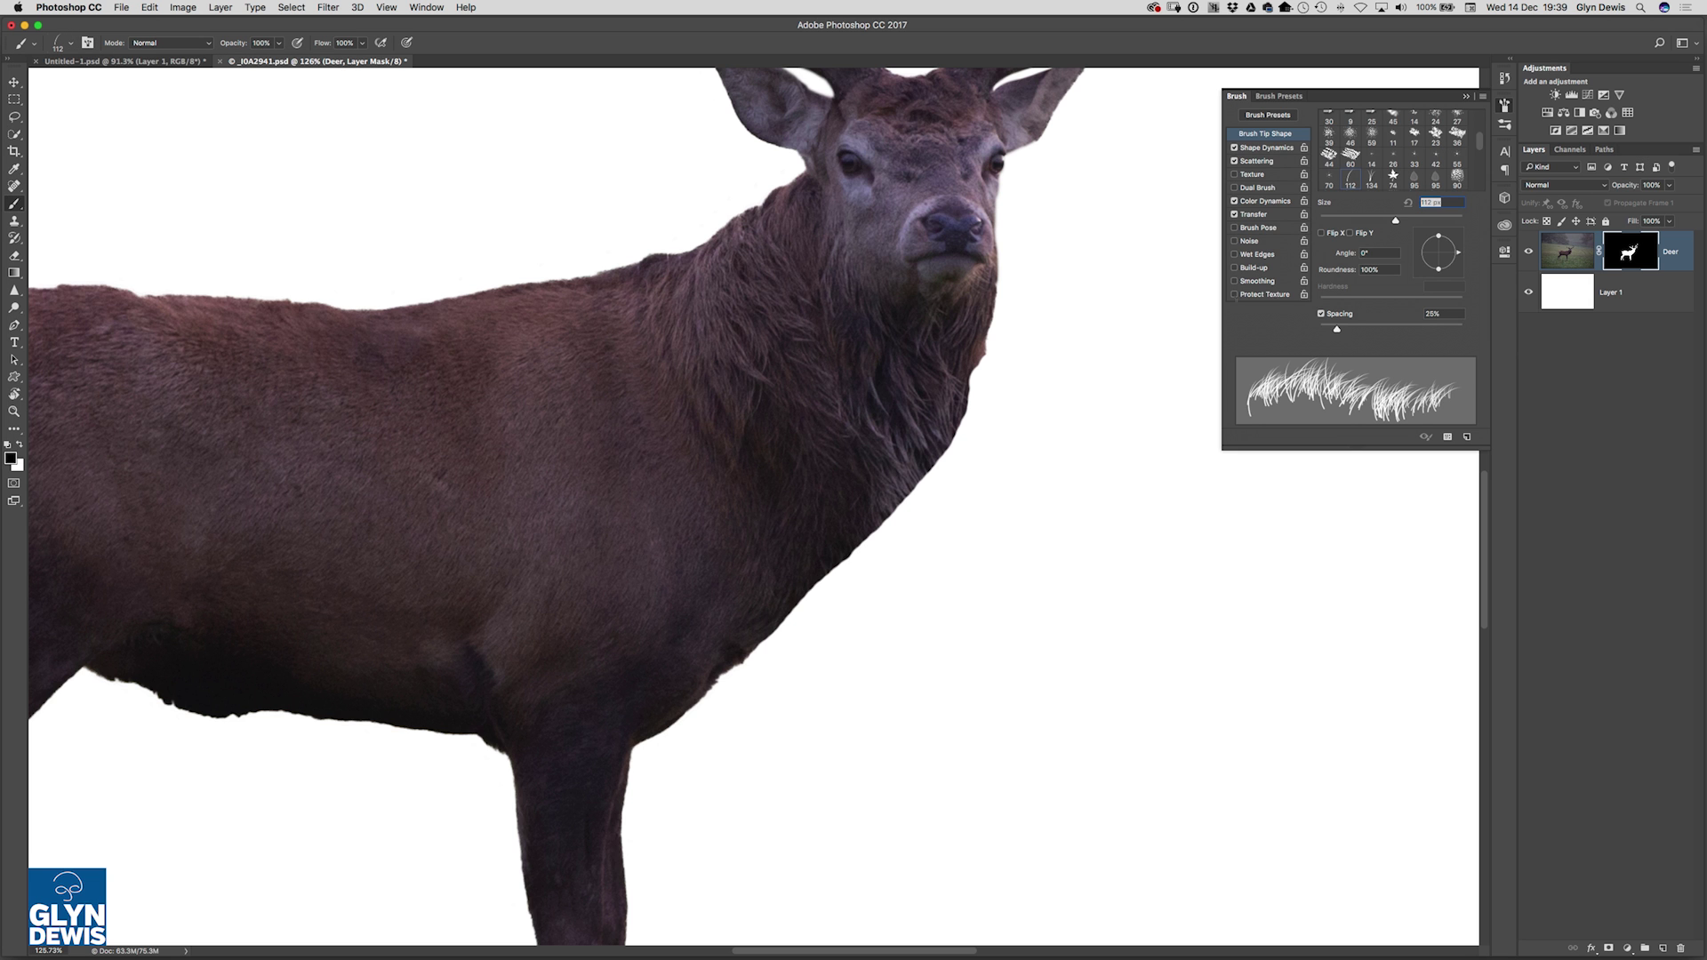
{"action": "left_click_drag", "start_coordinate": [1459, 258], "coordinate": [1458, 257]}
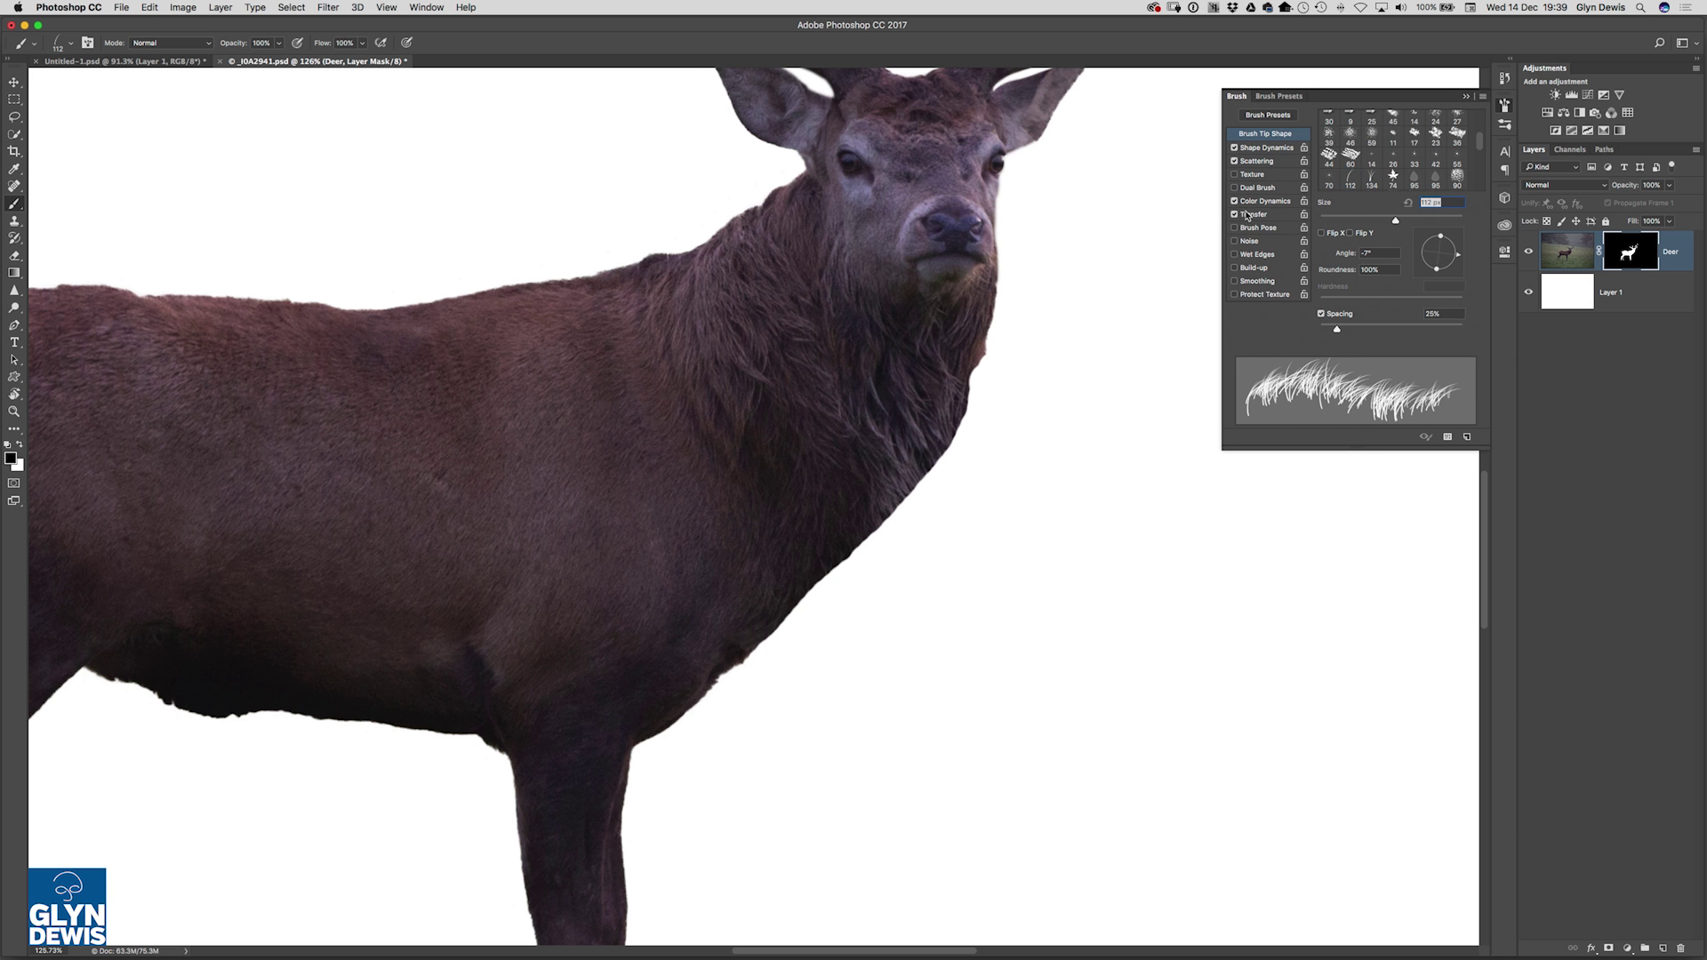
{"action": "left_click", "coordinate": [1270, 148]}
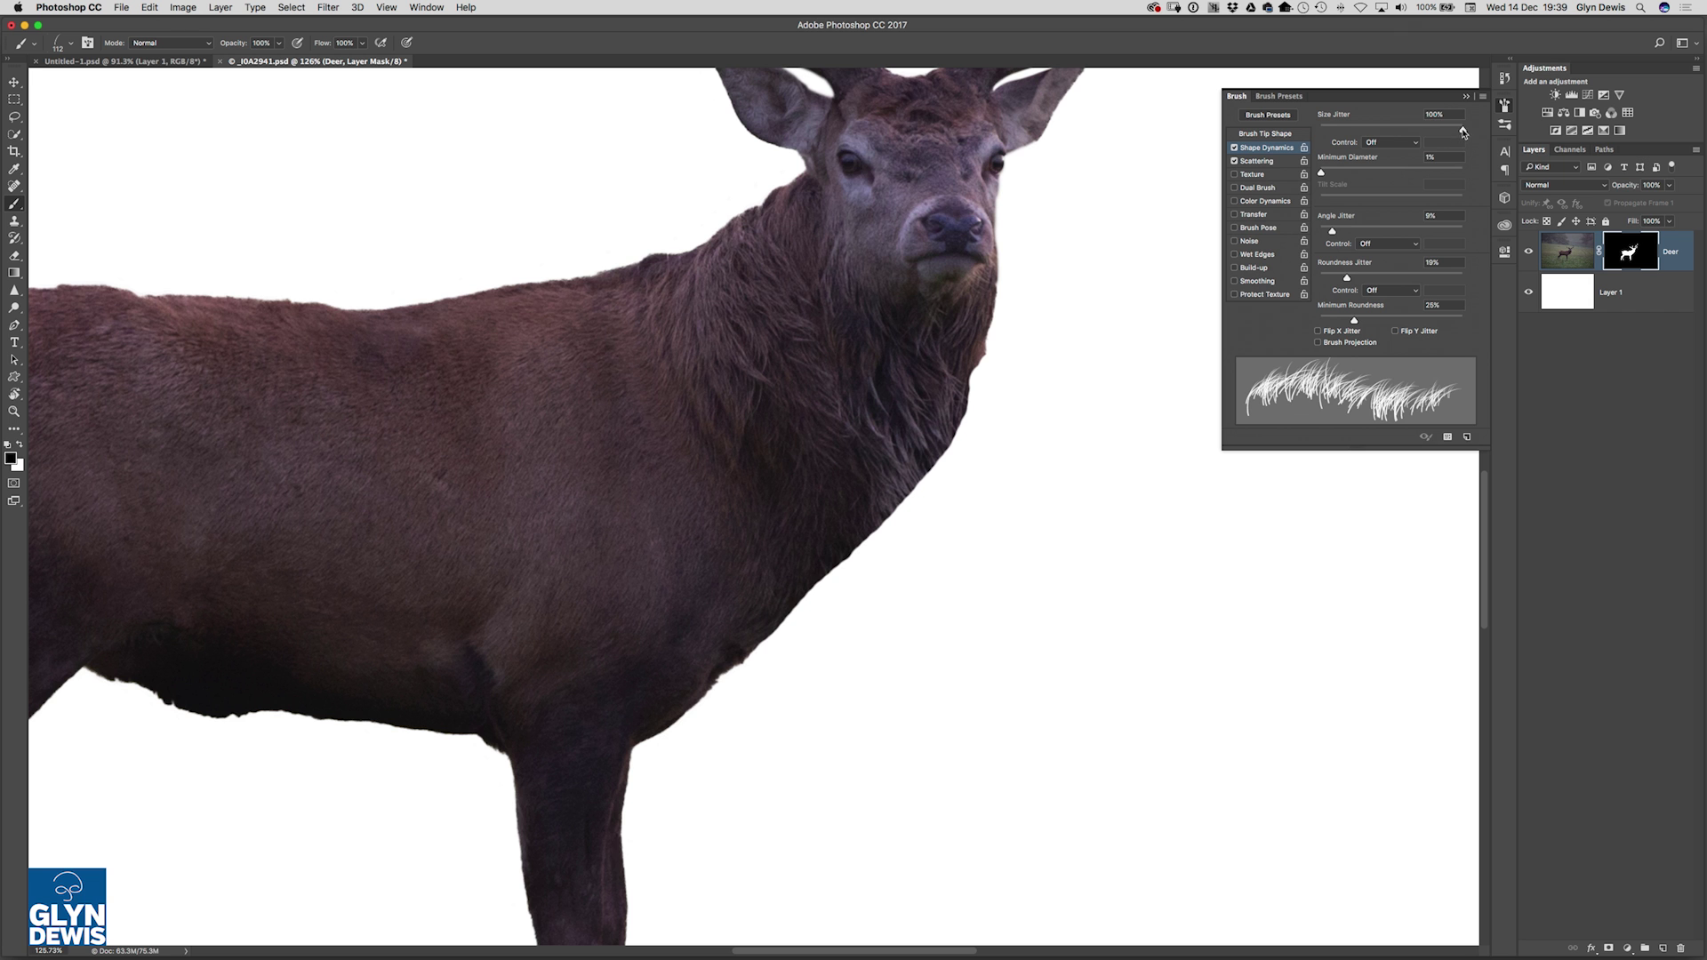
{"action": "left_click_drag", "start_coordinate": [1464, 132], "coordinate": [1336, 132]}
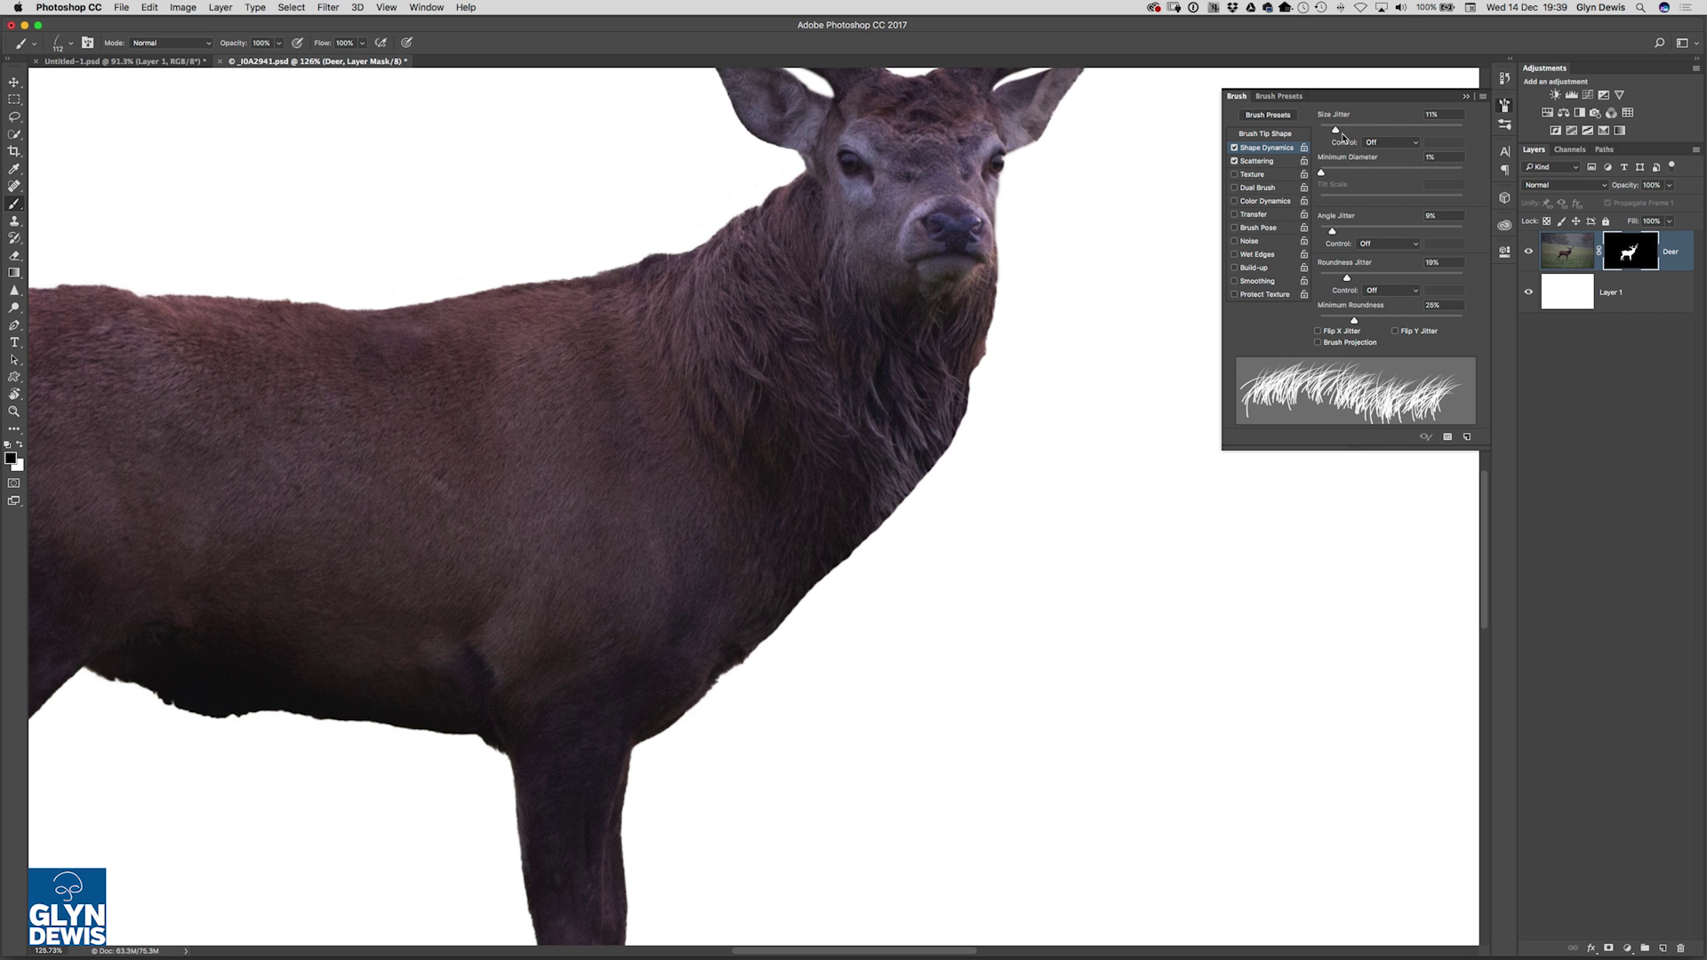
{"action": "left_click_drag", "start_coordinate": [1333, 233], "coordinate": [1325, 231]}
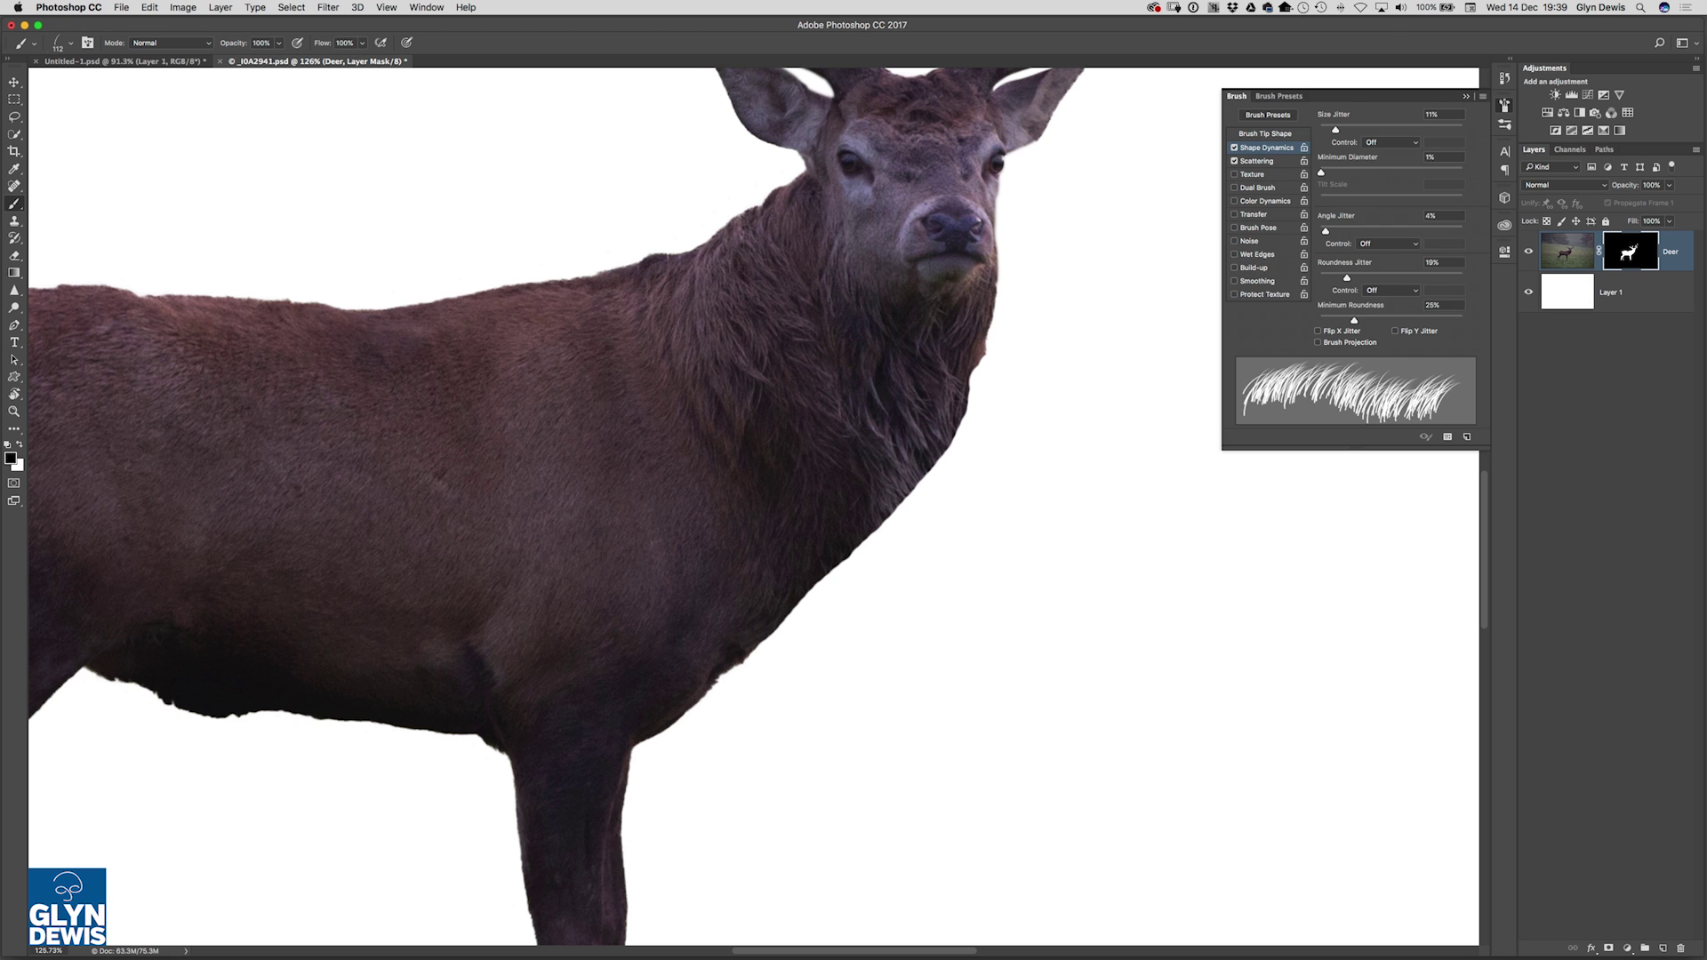
{"action": "left_click", "coordinate": [1503, 111]}
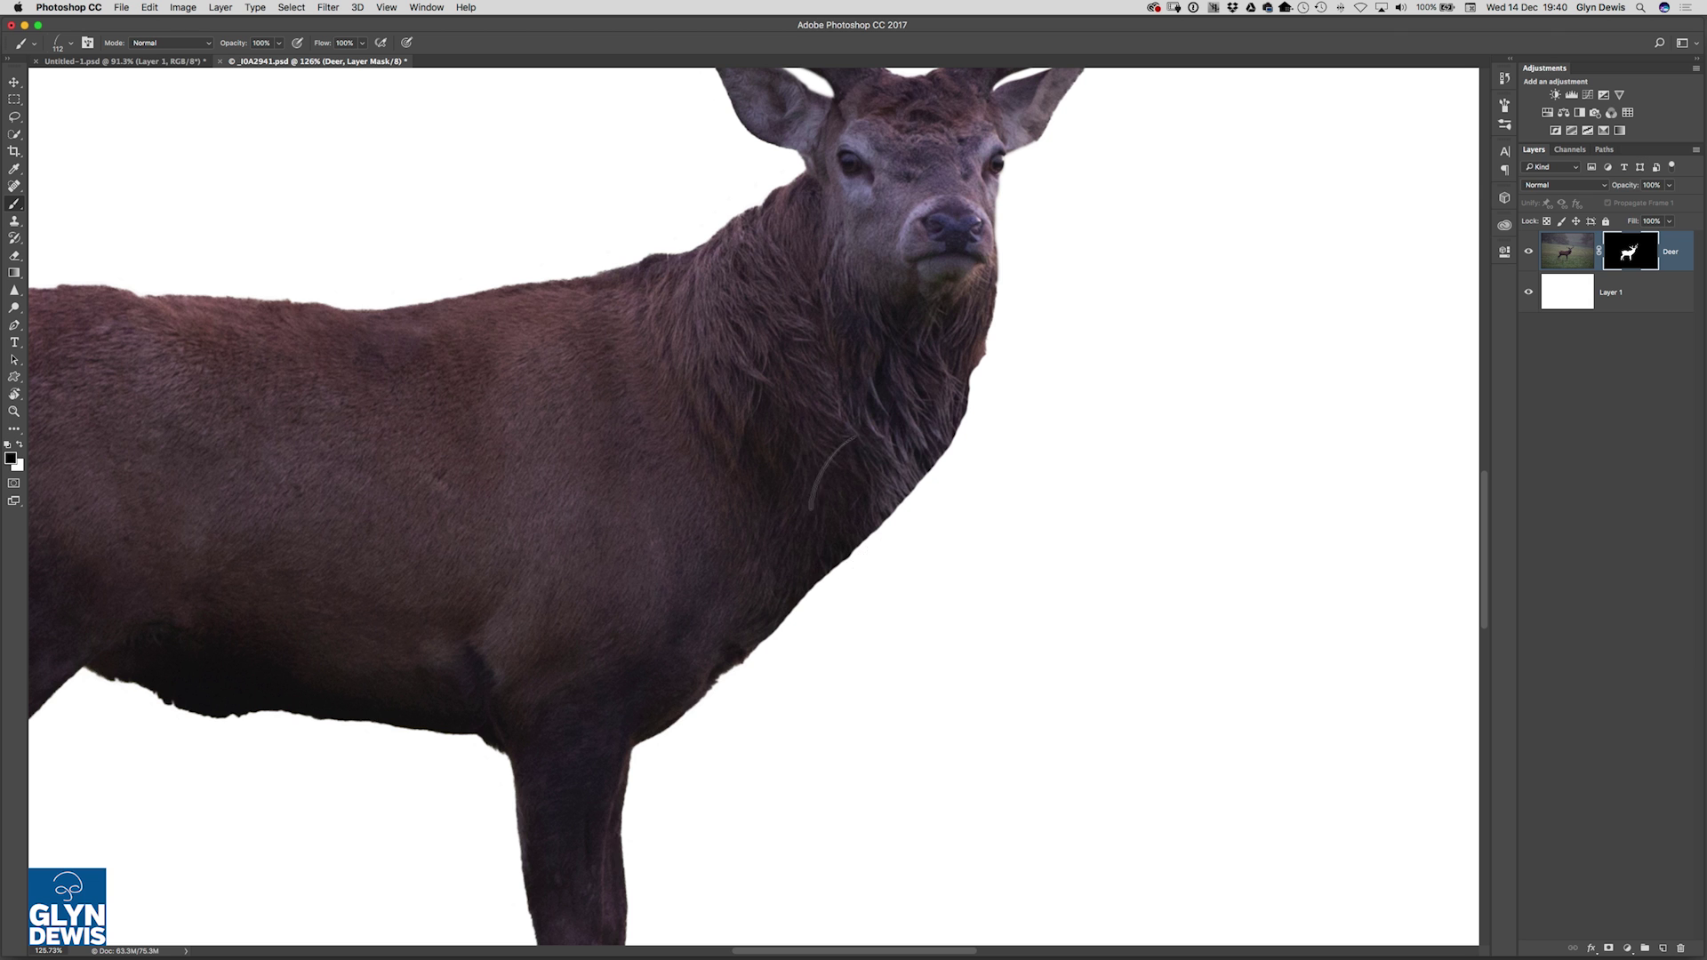
Switch to white, reset the grass brush tip angle to 0°, and shrink it to 80 px.
{"action": "key", "text": "x"}
{"action": "key", "text": "F5"}
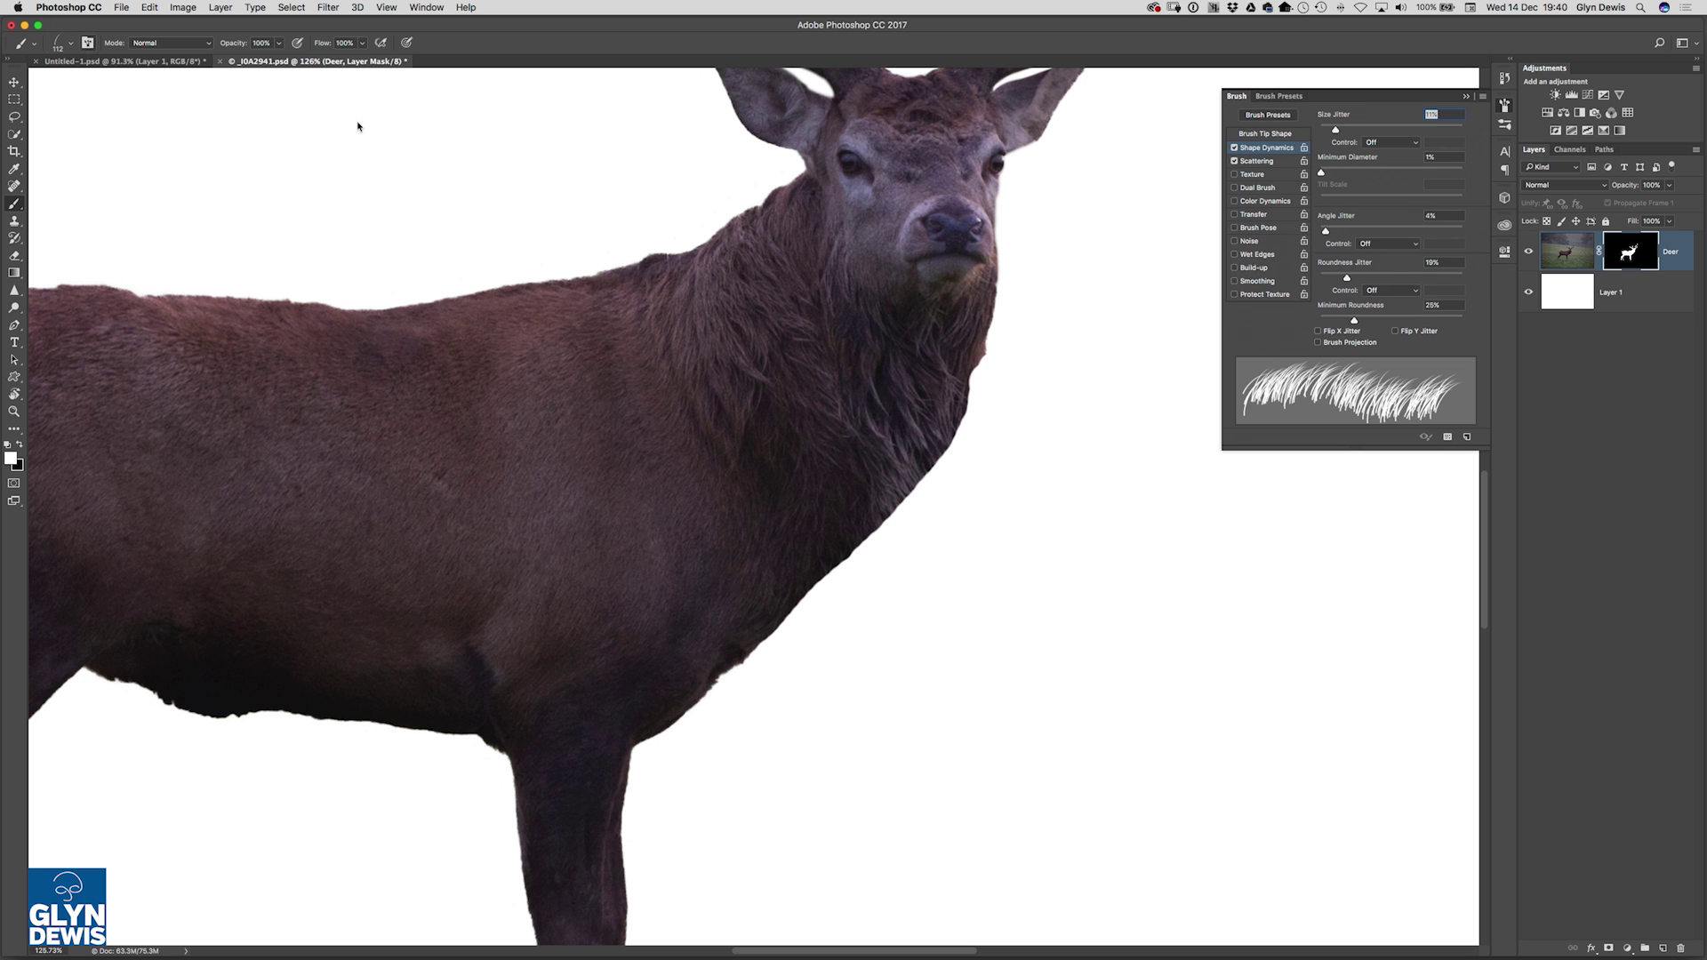
{"action": "left_click", "coordinate": [1264, 134]}
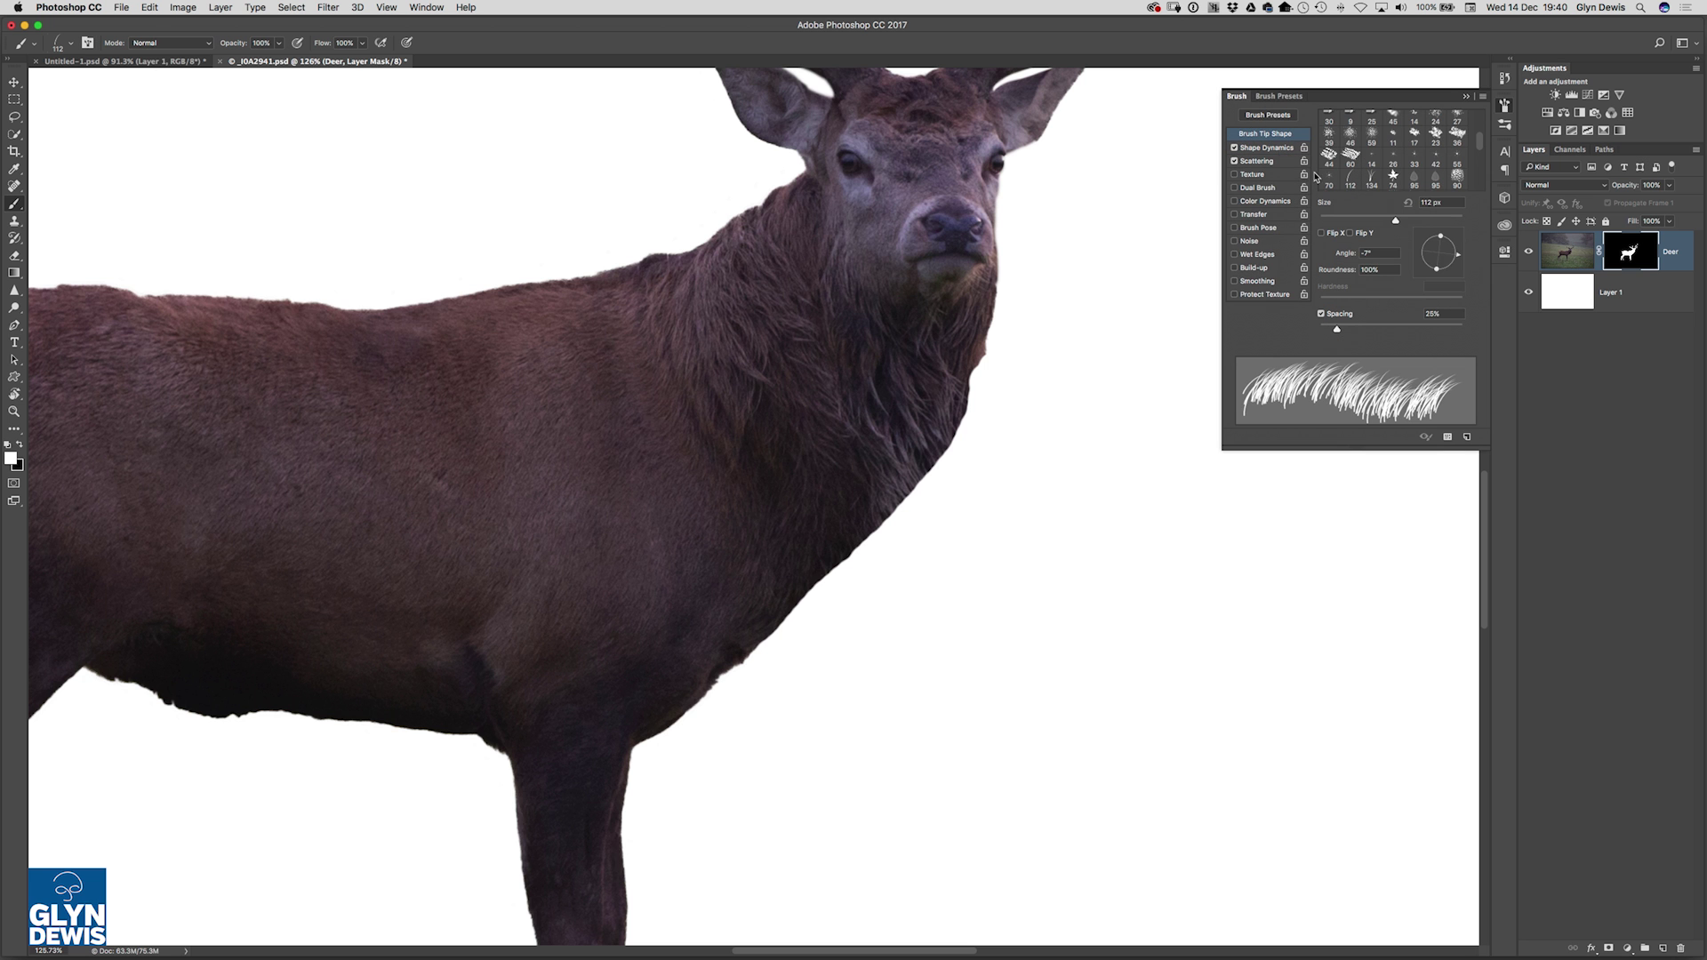
{"action": "mouse_move", "coordinate": [1455, 255]}
{"action": "left_mouse_down"}
{"action": "mouse_move", "coordinate": [1446, 270]}
{"action": "mouse_move", "coordinate": [1466, 259]}
{"action": "left_mouse_up"}
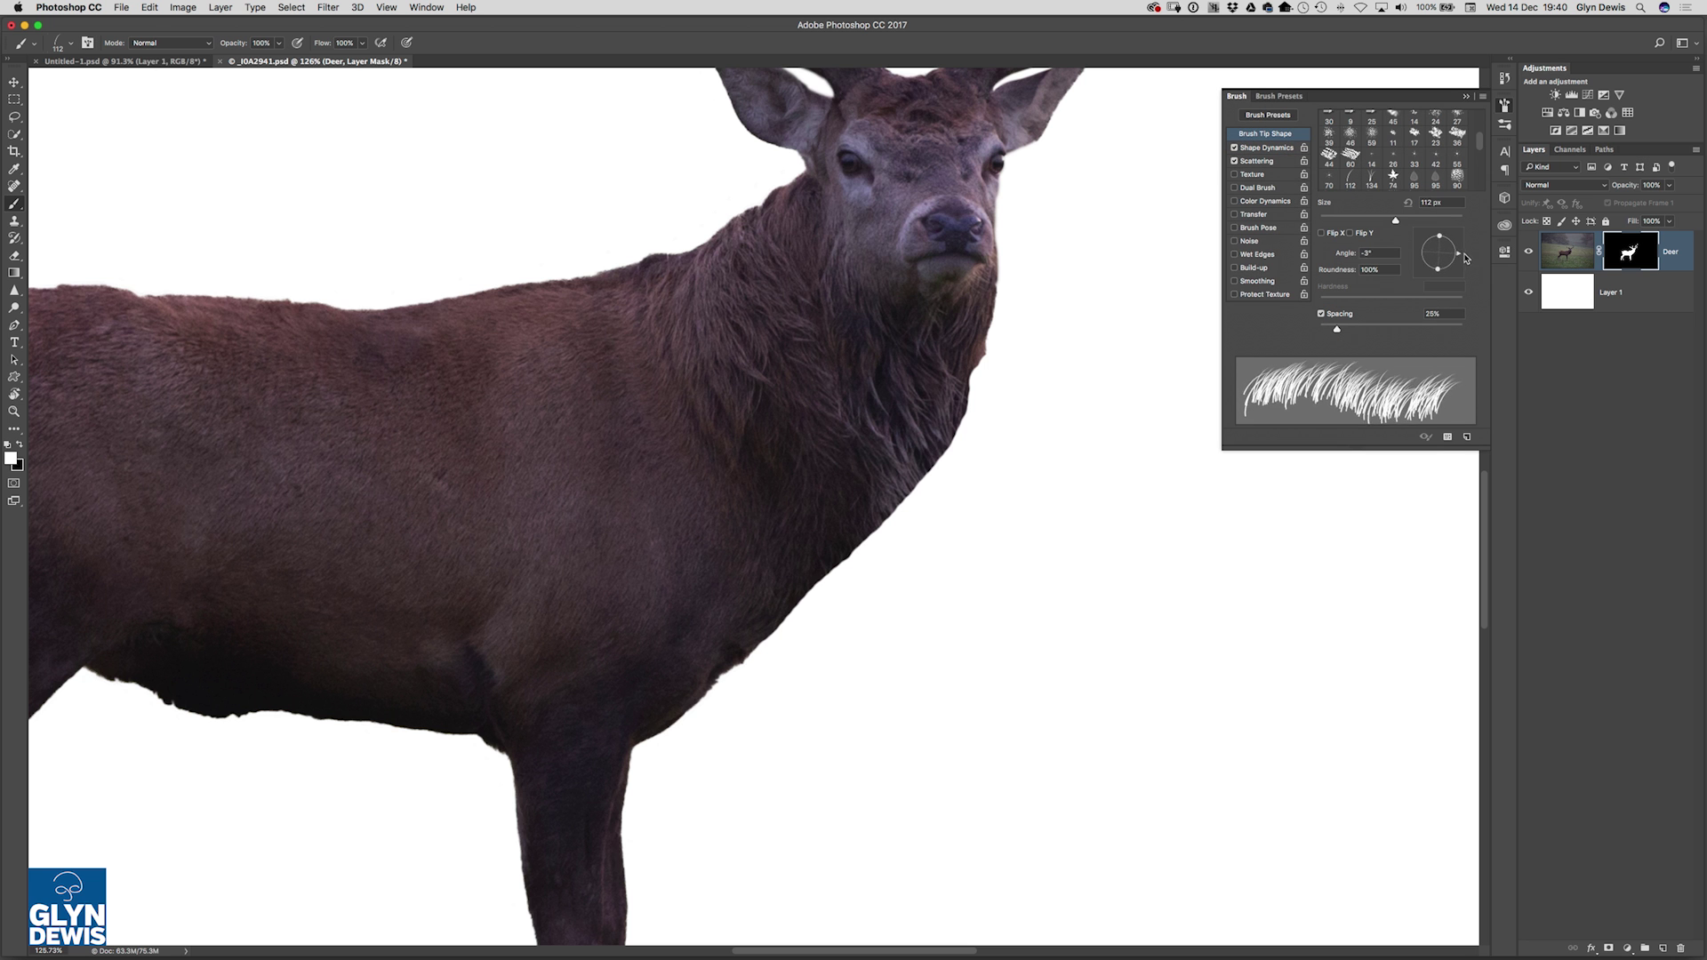
{"action": "left_click", "coordinate": [1510, 108]}
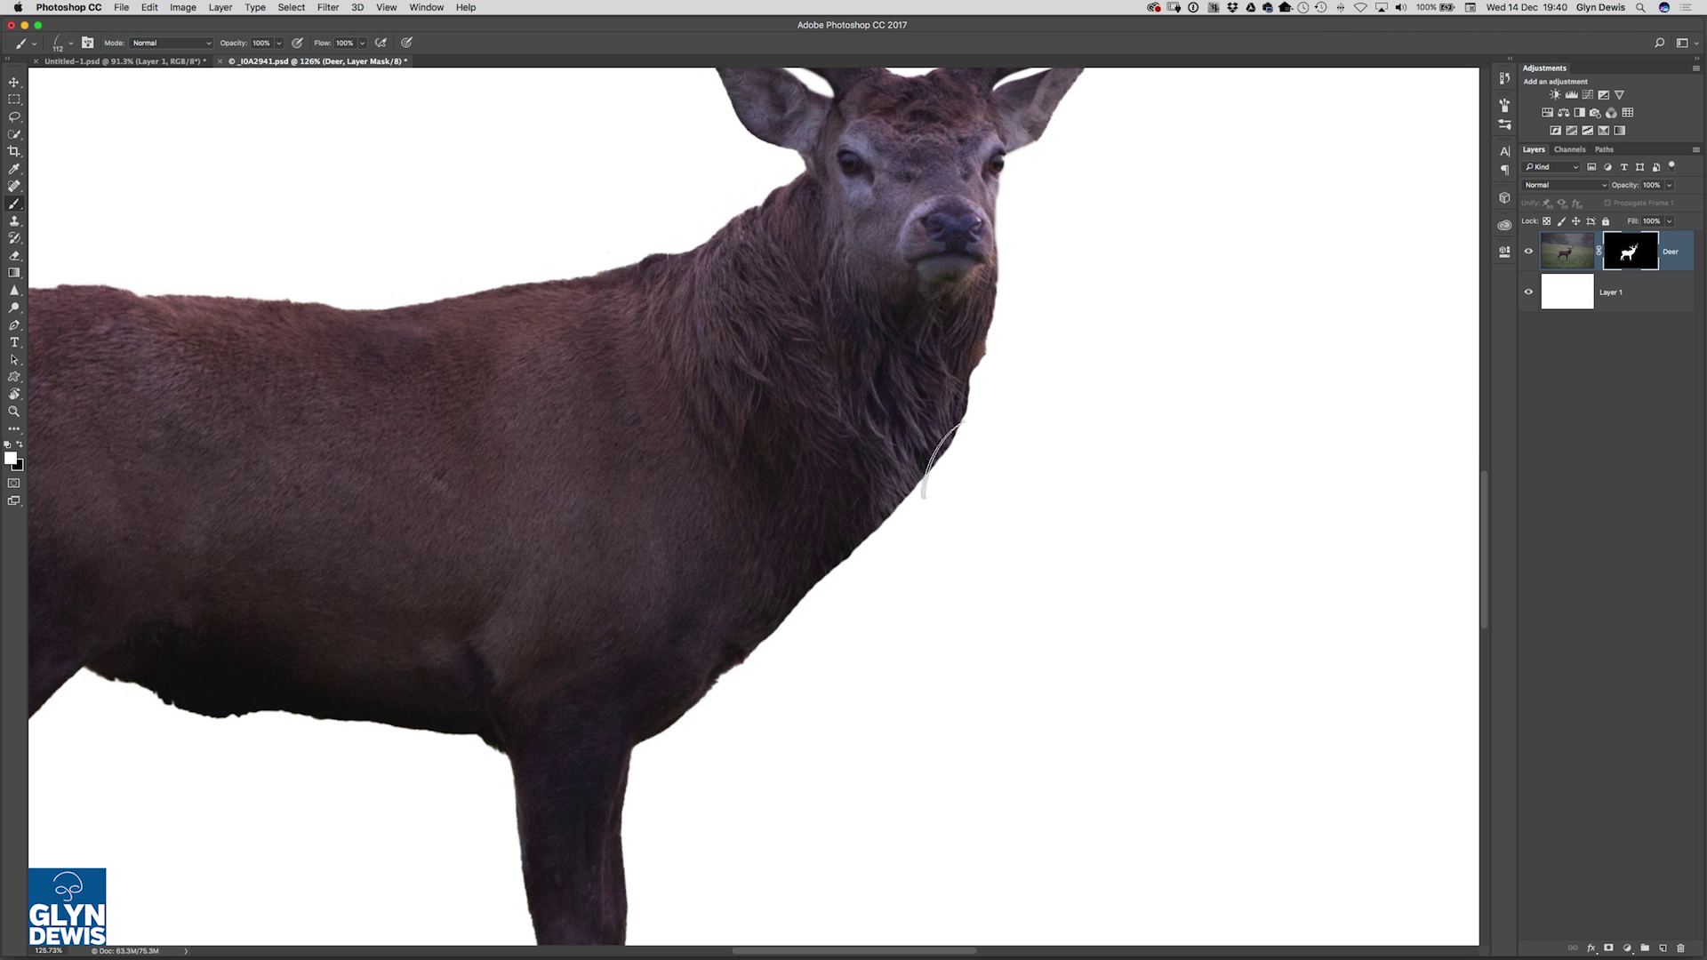
{"action": "key", "text": "bracketleft"}
{"action": "key", "text": "bracketleft"}
{"action": "key", "text": "bracketleft"}
Rotate the view so the stag lies sideways, return to the Brush, and zoom to about 208% on the neck edge.
{"action": "key", "text": "r"}
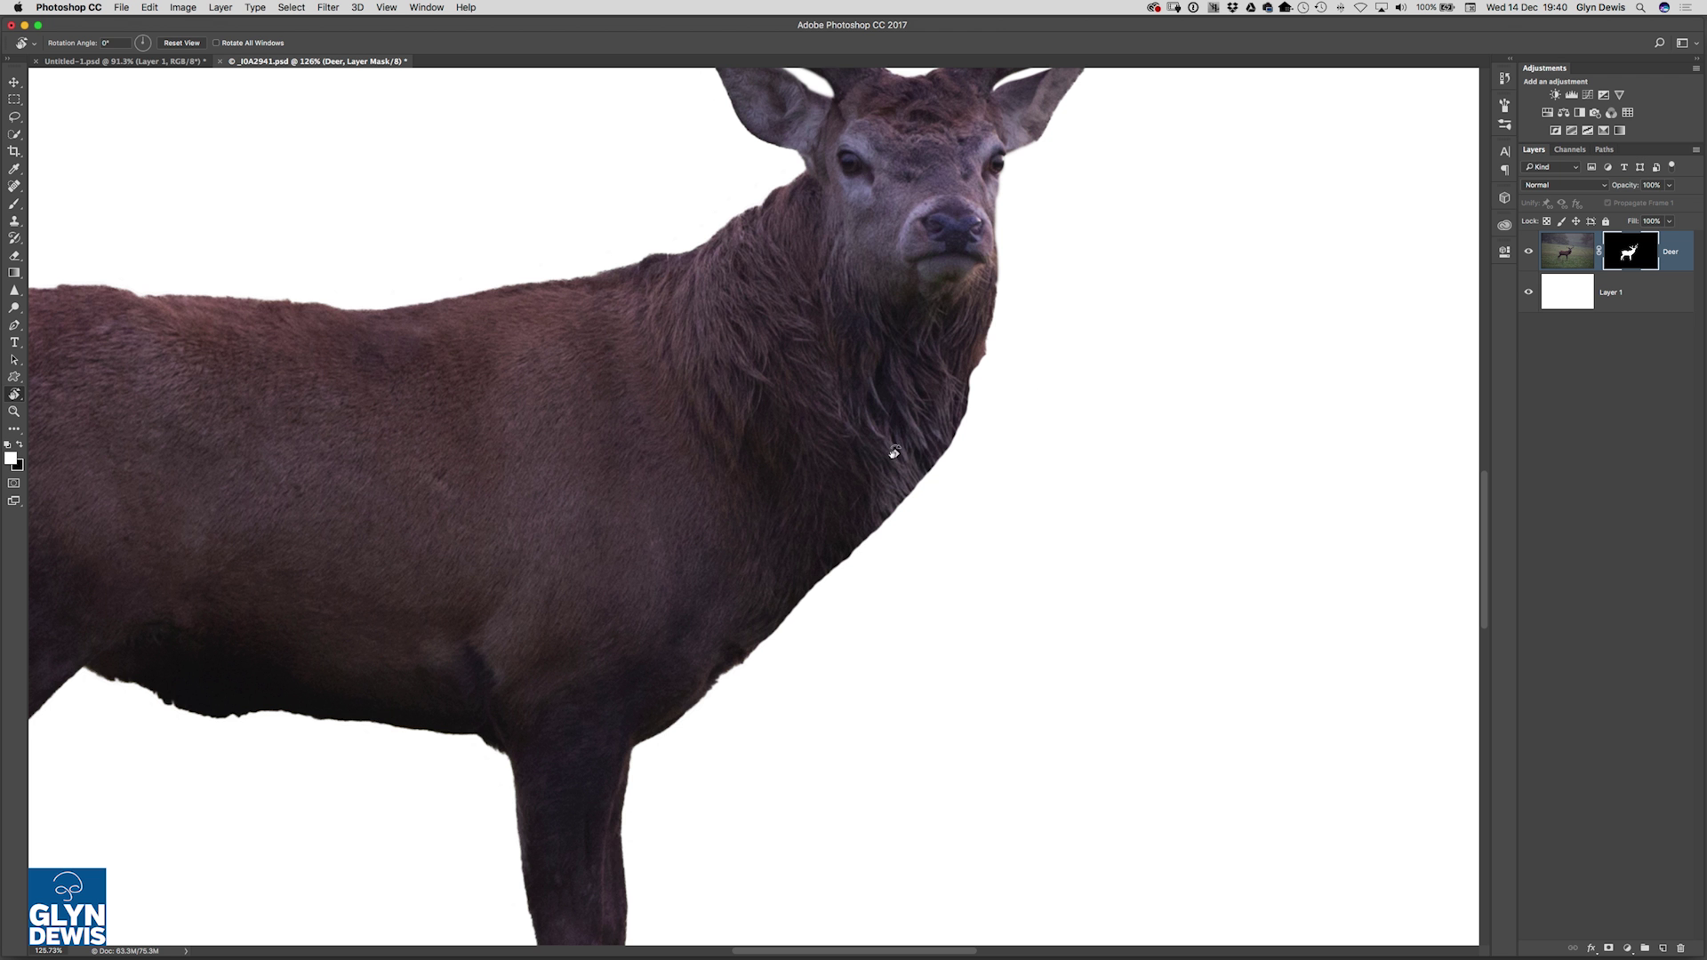
{"action": "mouse_move", "coordinate": [894, 453]}
{"action": "left_mouse_down"}
{"action": "mouse_move", "coordinate": [808, 370]}
{"action": "mouse_move", "coordinate": [671, 441]}
{"action": "mouse_move", "coordinate": [671, 398]}
{"action": "mouse_move", "coordinate": [686, 414]}
{"action": "mouse_move", "coordinate": [653, 396]}
{"action": "mouse_move", "coordinate": [520, 405]}
{"action": "mouse_move", "coordinate": [654, 396]}
{"action": "mouse_move", "coordinate": [698, 400]}
{"action": "mouse_move", "coordinate": [712, 425]}
{"action": "mouse_move", "coordinate": [786, 423]}
{"action": "left_mouse_up"}
{"action": "key", "text": "b"}
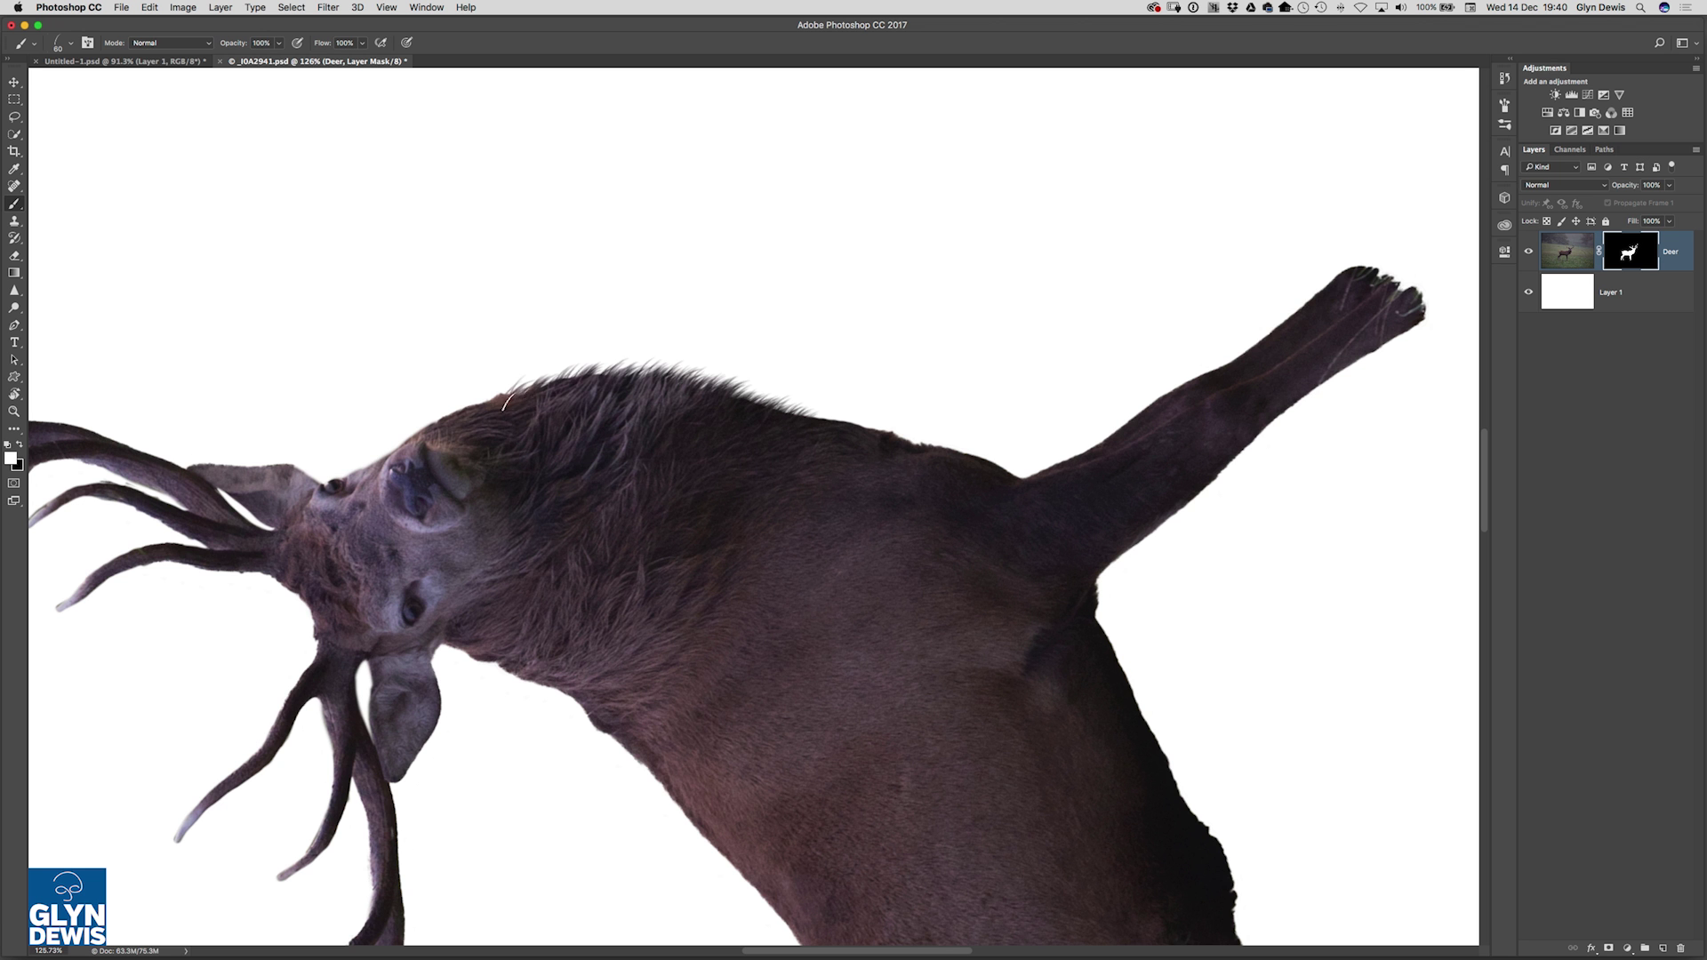
{"action": "mouse_move", "coordinate": [661, 444]}
{"action": "left_mouse_down"}
{"action": "mouse_move", "coordinate": [693, 457]}
{"action": "mouse_move", "coordinate": [667, 427]}
{"action": "left_mouse_up"}
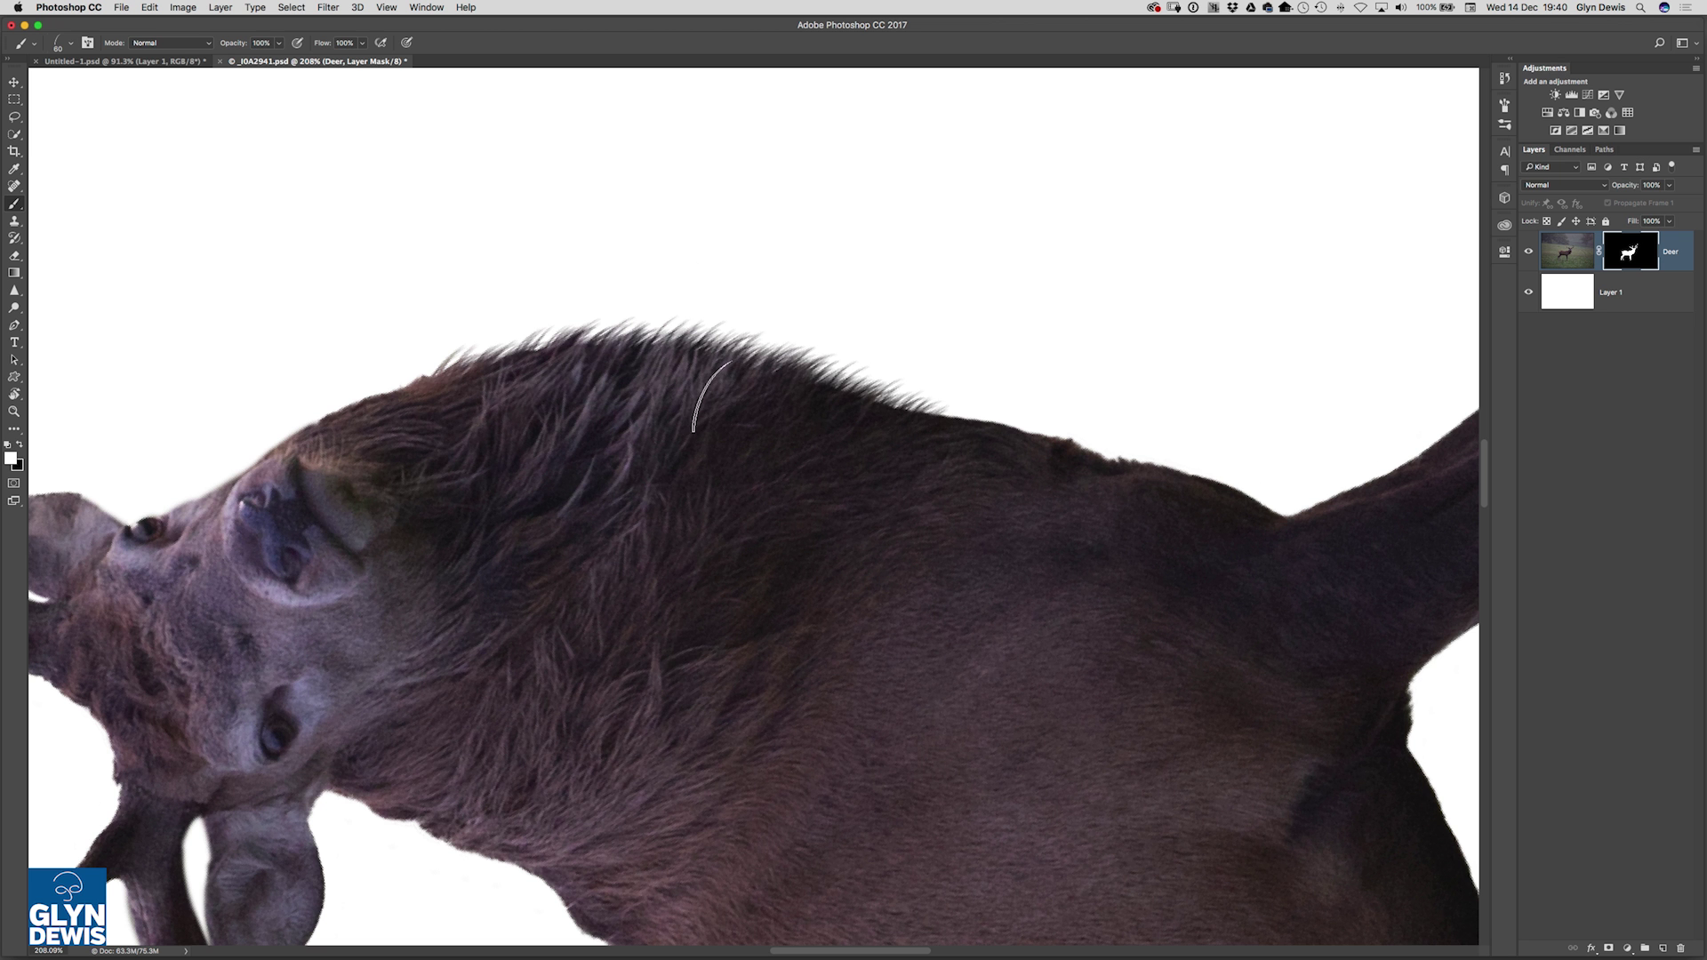
Turn the view a little further and paint fine fur strands along the neck edge.
{"action": "key", "text": "r"}
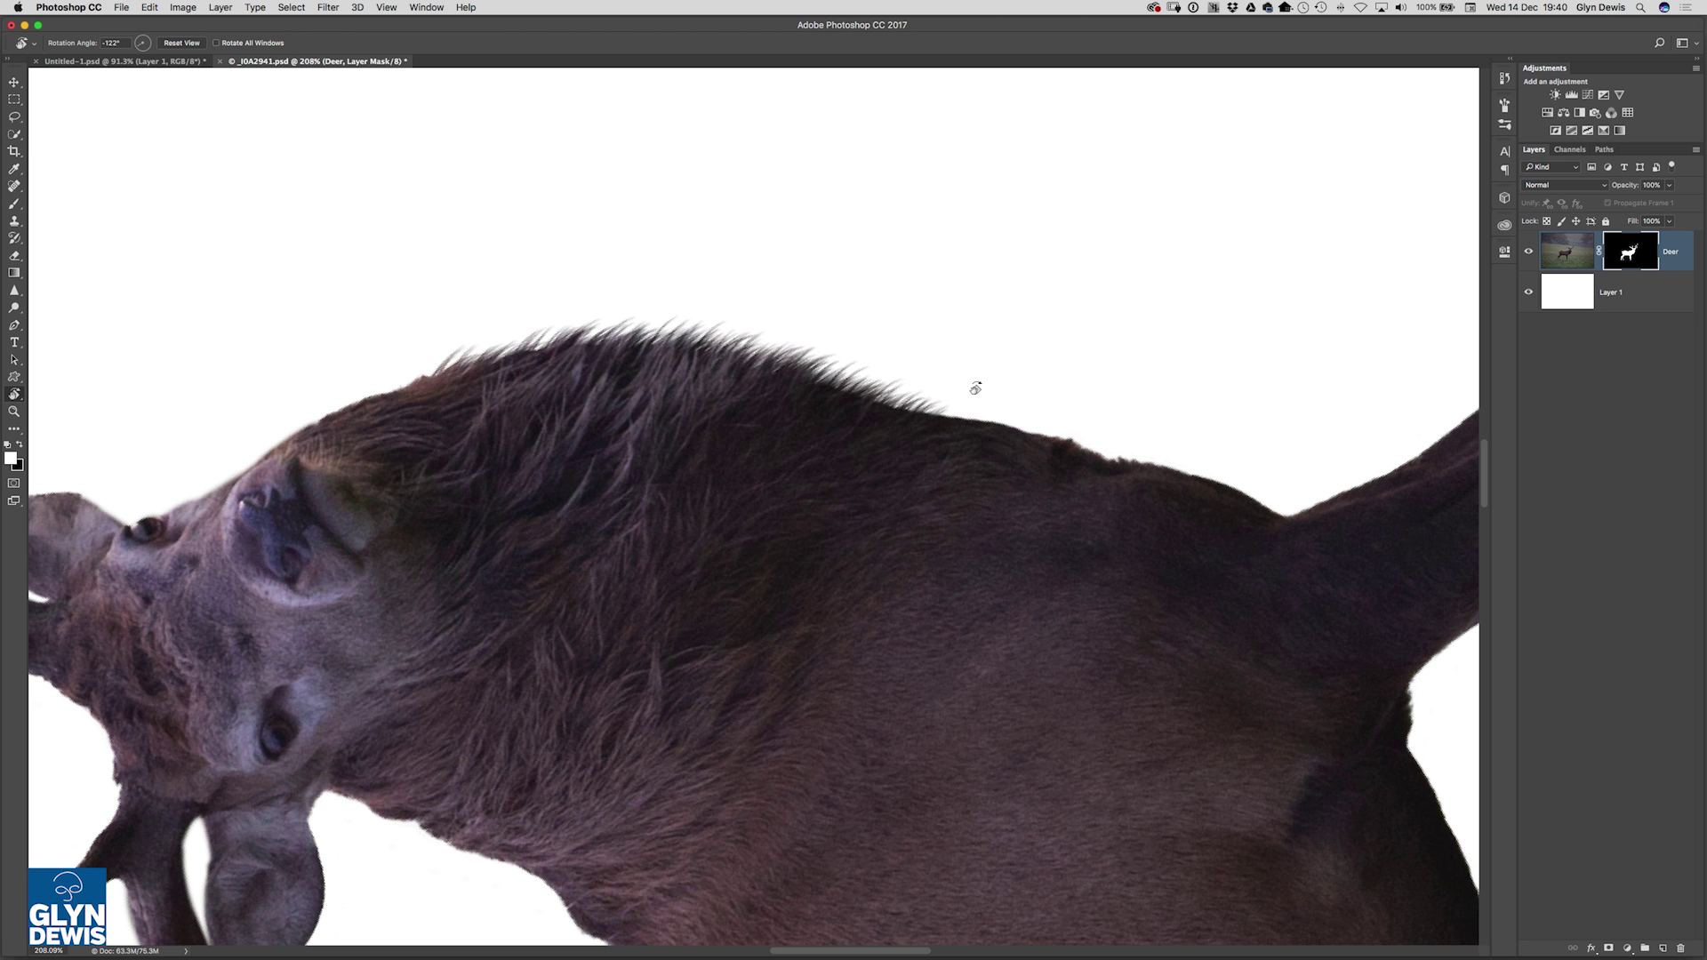
{"action": "left_click_drag", "start_coordinate": [986, 387], "coordinate": [922, 358]}
{"action": "key", "text": "b"}
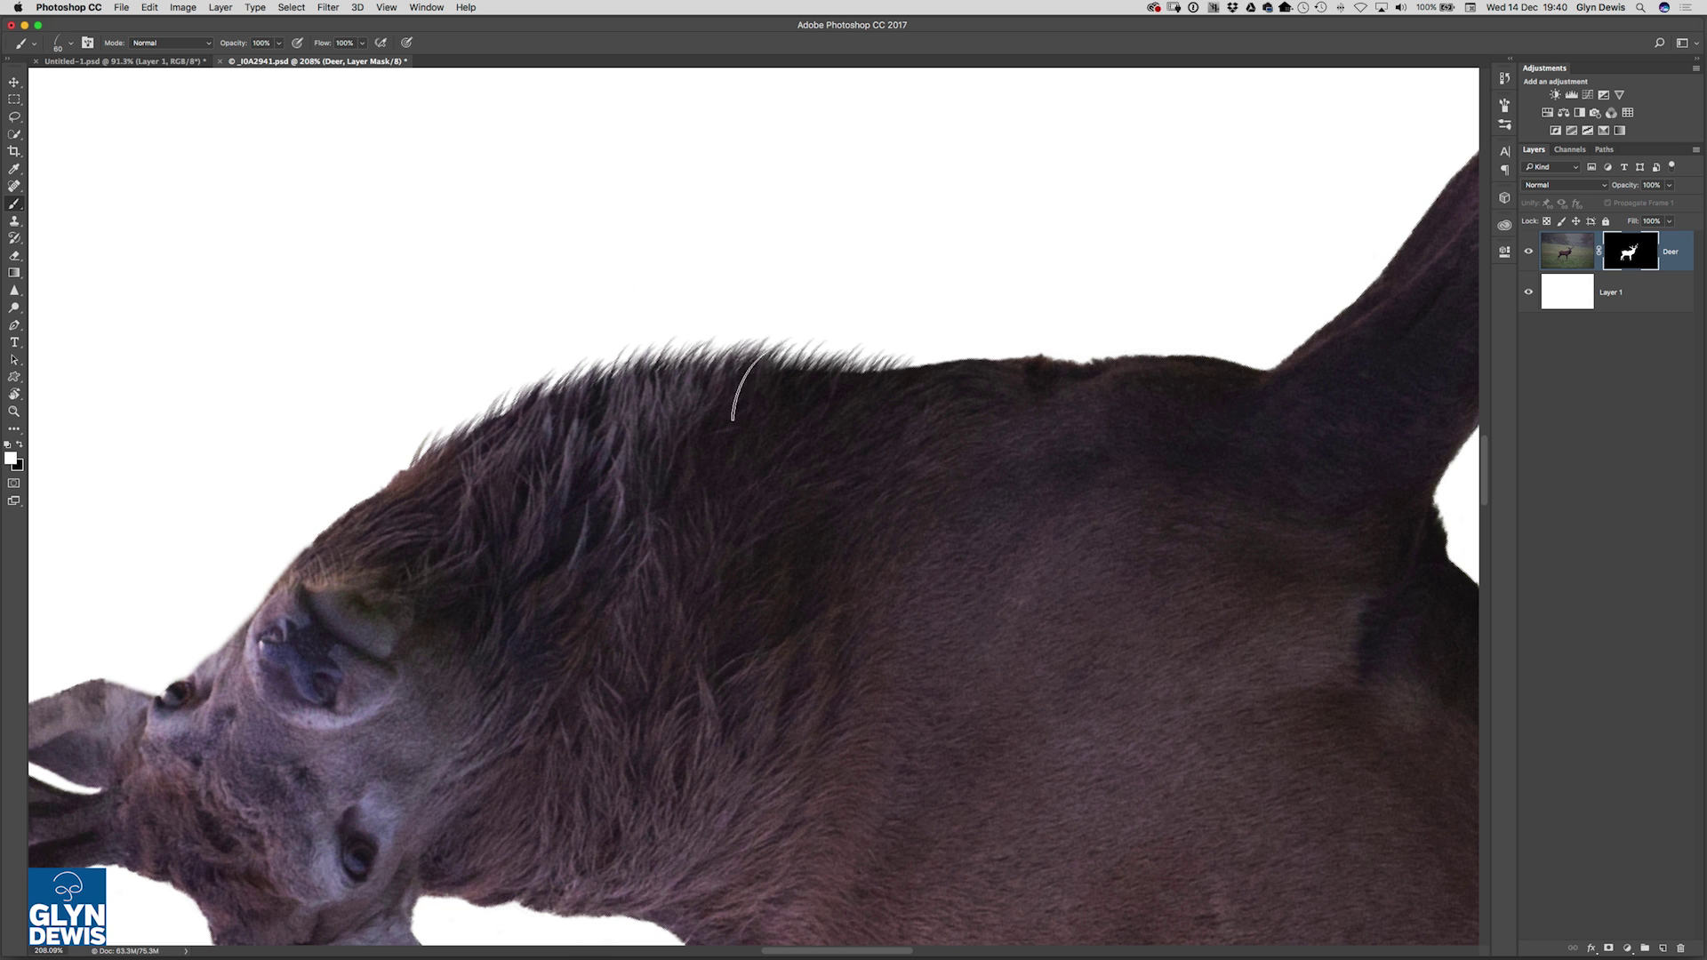
{"action": "mouse_move", "coordinate": [750, 385]}
{"action": "left_mouse_down"}
{"action": "mouse_move", "coordinate": [800, 384]}
{"action": "mouse_move", "coordinate": [713, 391]}
{"action": "mouse_move", "coordinate": [907, 389]}
{"action": "mouse_move", "coordinate": [544, 435]}
{"action": "mouse_move", "coordinate": [816, 395]}
{"action": "mouse_move", "coordinate": [1003, 400]}
{"action": "mouse_move", "coordinate": [922, 361]}
{"action": "left_mouse_up"}
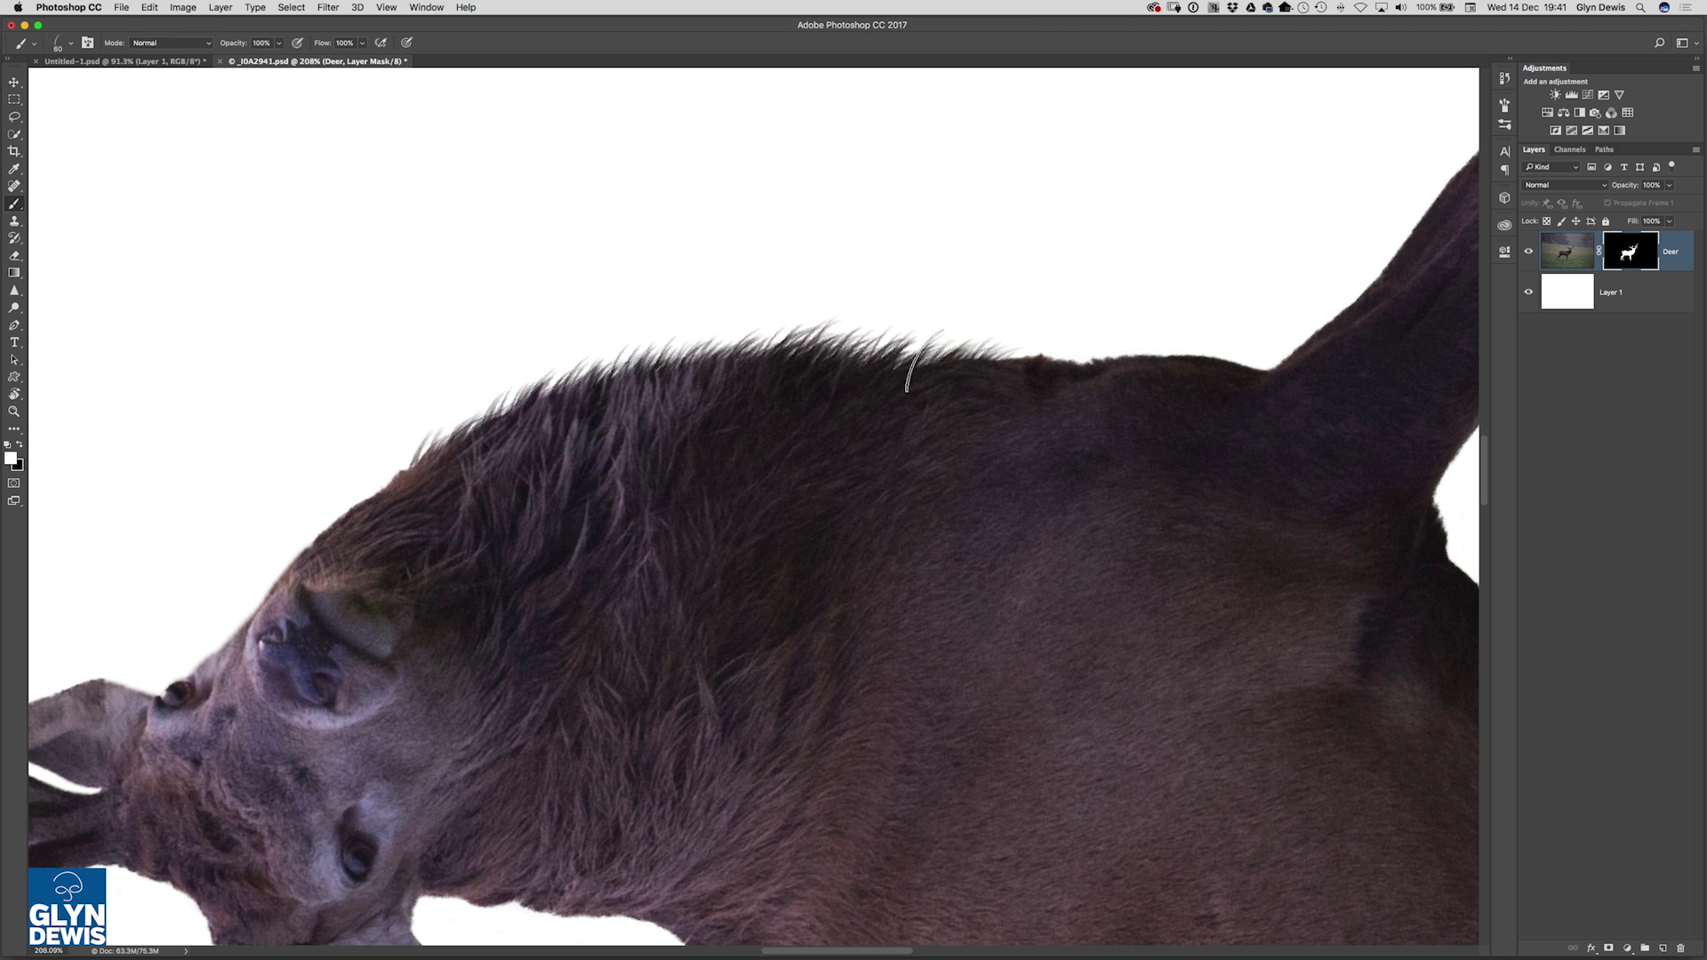
Rotate the view to -92° and paint wispy fur strands along the back's edge.
{"action": "key", "text": "r"}
{"action": "mouse_move", "coordinate": [1022, 312]}
{"action": "left_mouse_down"}
{"action": "mouse_move", "coordinate": [1070, 445]}
{"action": "mouse_move", "coordinate": [1014, 560]}
{"action": "left_mouse_up"}
{"action": "key", "text": "b"}
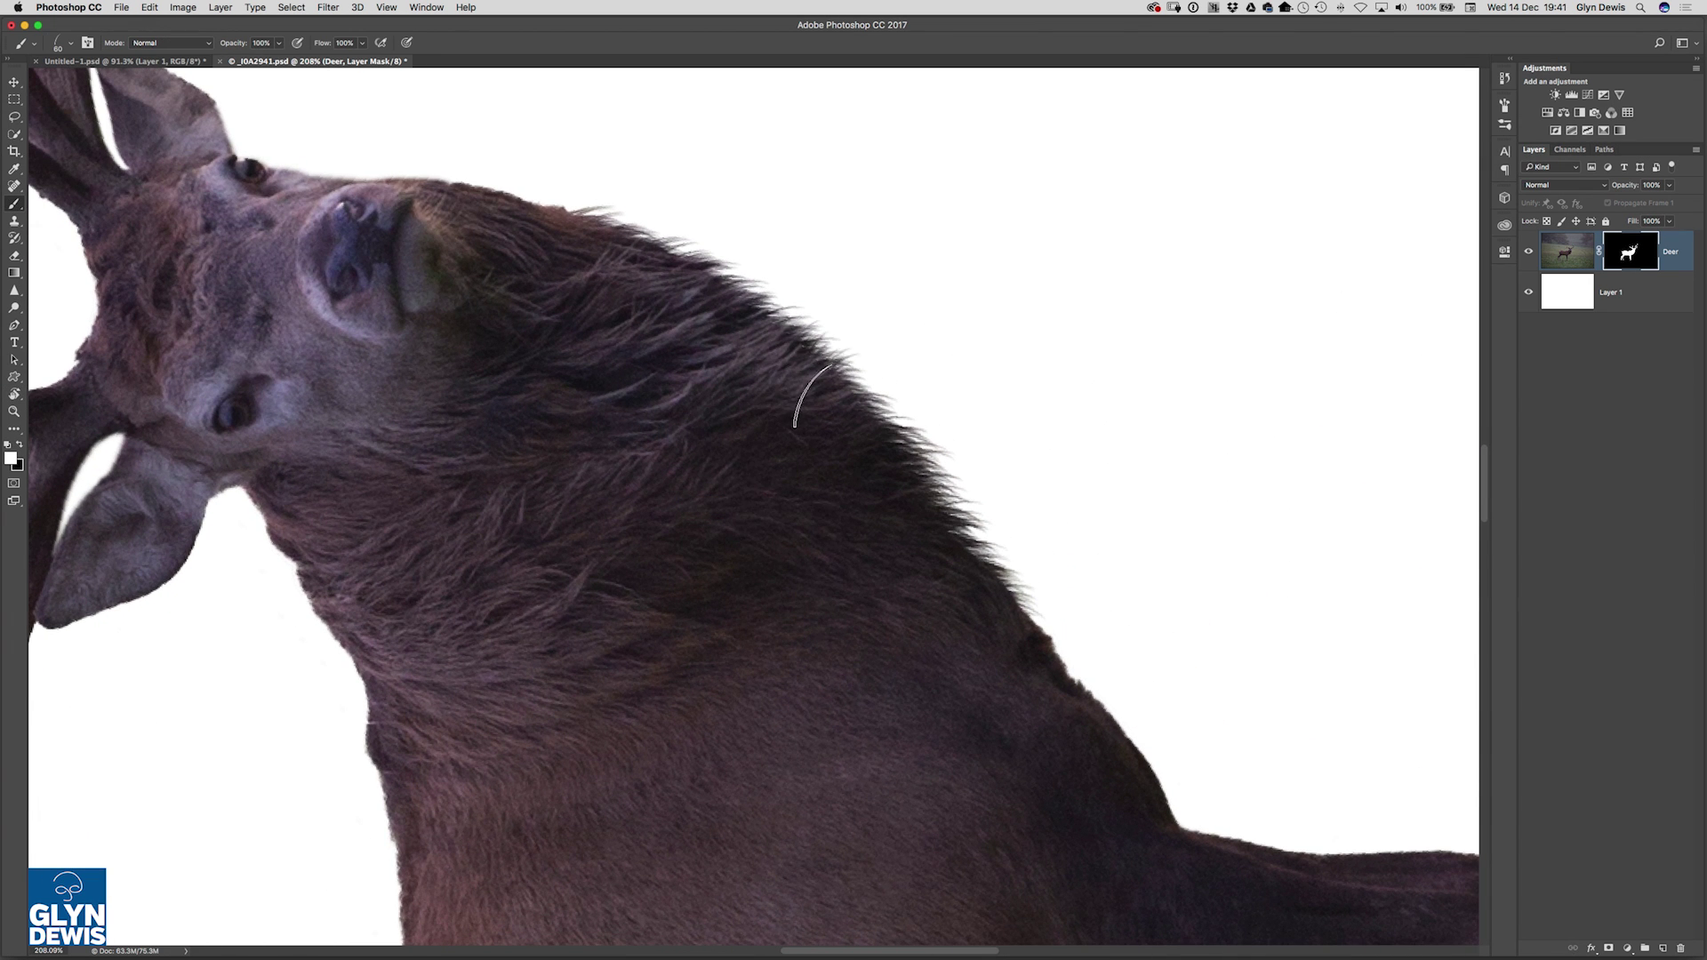
{"action": "mouse_move", "coordinate": [812, 396]}
{"action": "left_mouse_down"}
{"action": "mouse_move", "coordinate": [934, 524]}
{"action": "mouse_move", "coordinate": [800, 349]}
{"action": "mouse_move", "coordinate": [742, 314]}
{"action": "mouse_move", "coordinate": [781, 322]}
{"action": "mouse_move", "coordinate": [765, 308]}
{"action": "mouse_move", "coordinate": [602, 238]}
{"action": "mouse_move", "coordinate": [650, 286]}
{"action": "mouse_move", "coordinate": [752, 320]}
{"action": "mouse_move", "coordinate": [824, 381]}
{"action": "mouse_move", "coordinate": [869, 437]}
{"action": "mouse_move", "coordinate": [843, 406]}
{"action": "mouse_move", "coordinate": [848, 437]}
{"action": "mouse_move", "coordinate": [913, 479]}
{"action": "mouse_move", "coordinate": [961, 549]}
{"action": "left_mouse_up"}
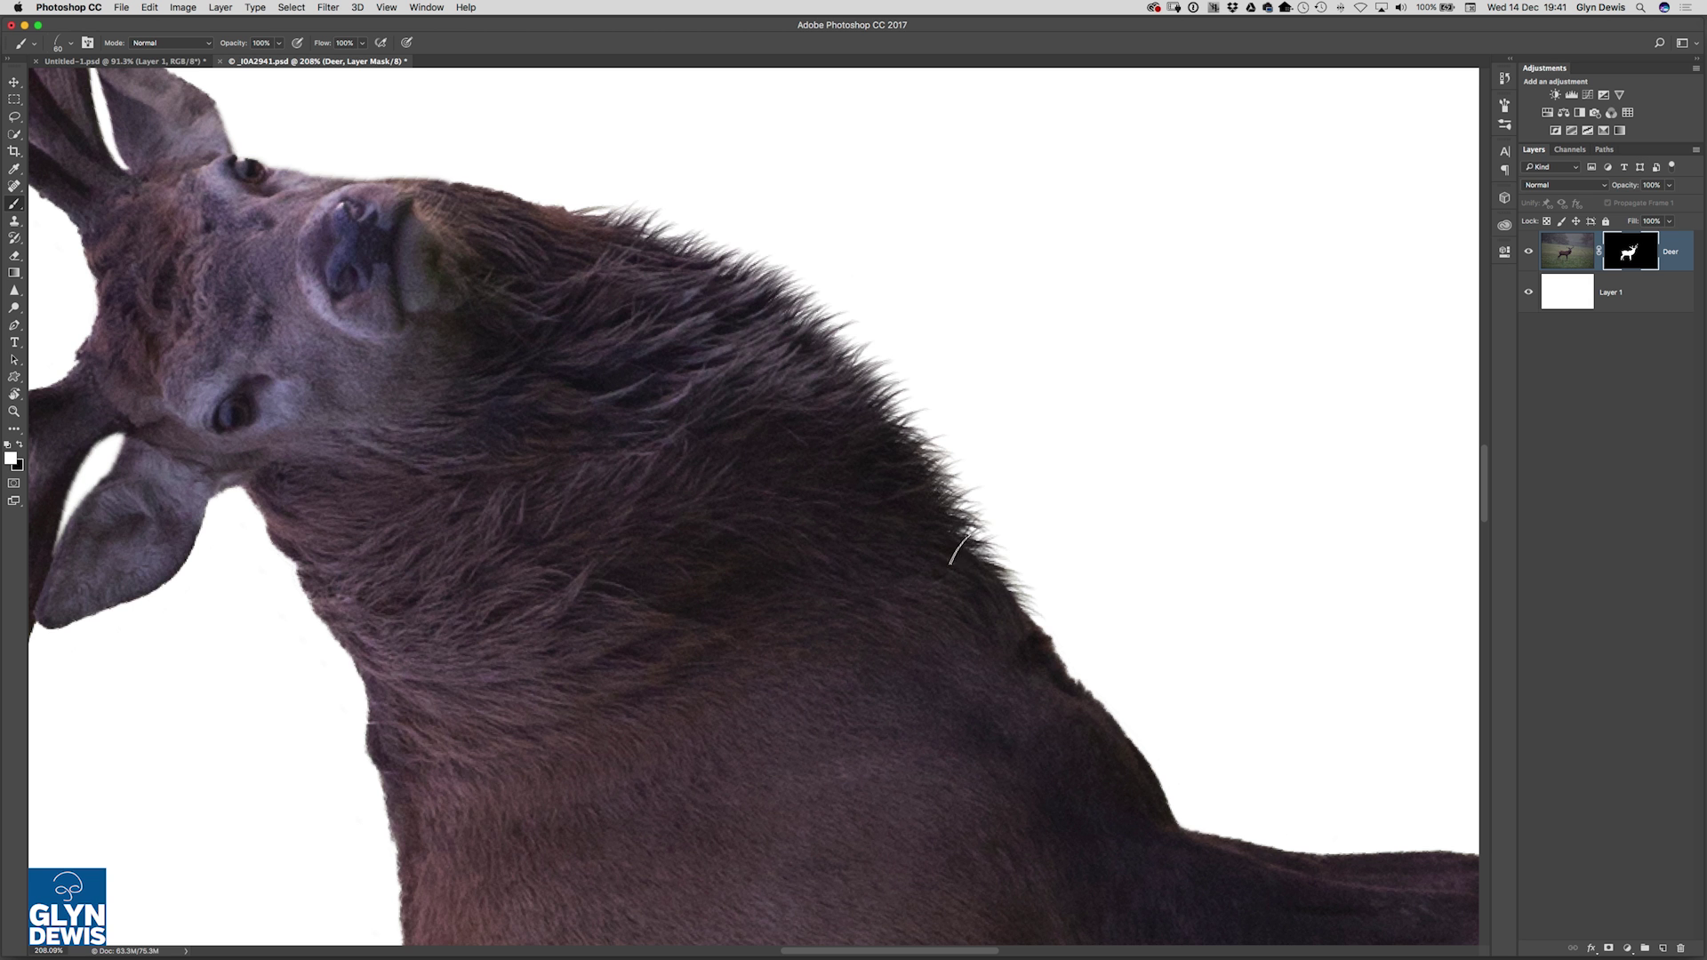
Re-angle the view and add fur strands along the lower neck and the mane edge.
{"action": "key", "text": "r"}
{"action": "left_click_drag", "start_coordinate": [898, 371], "coordinate": [982, 502]}
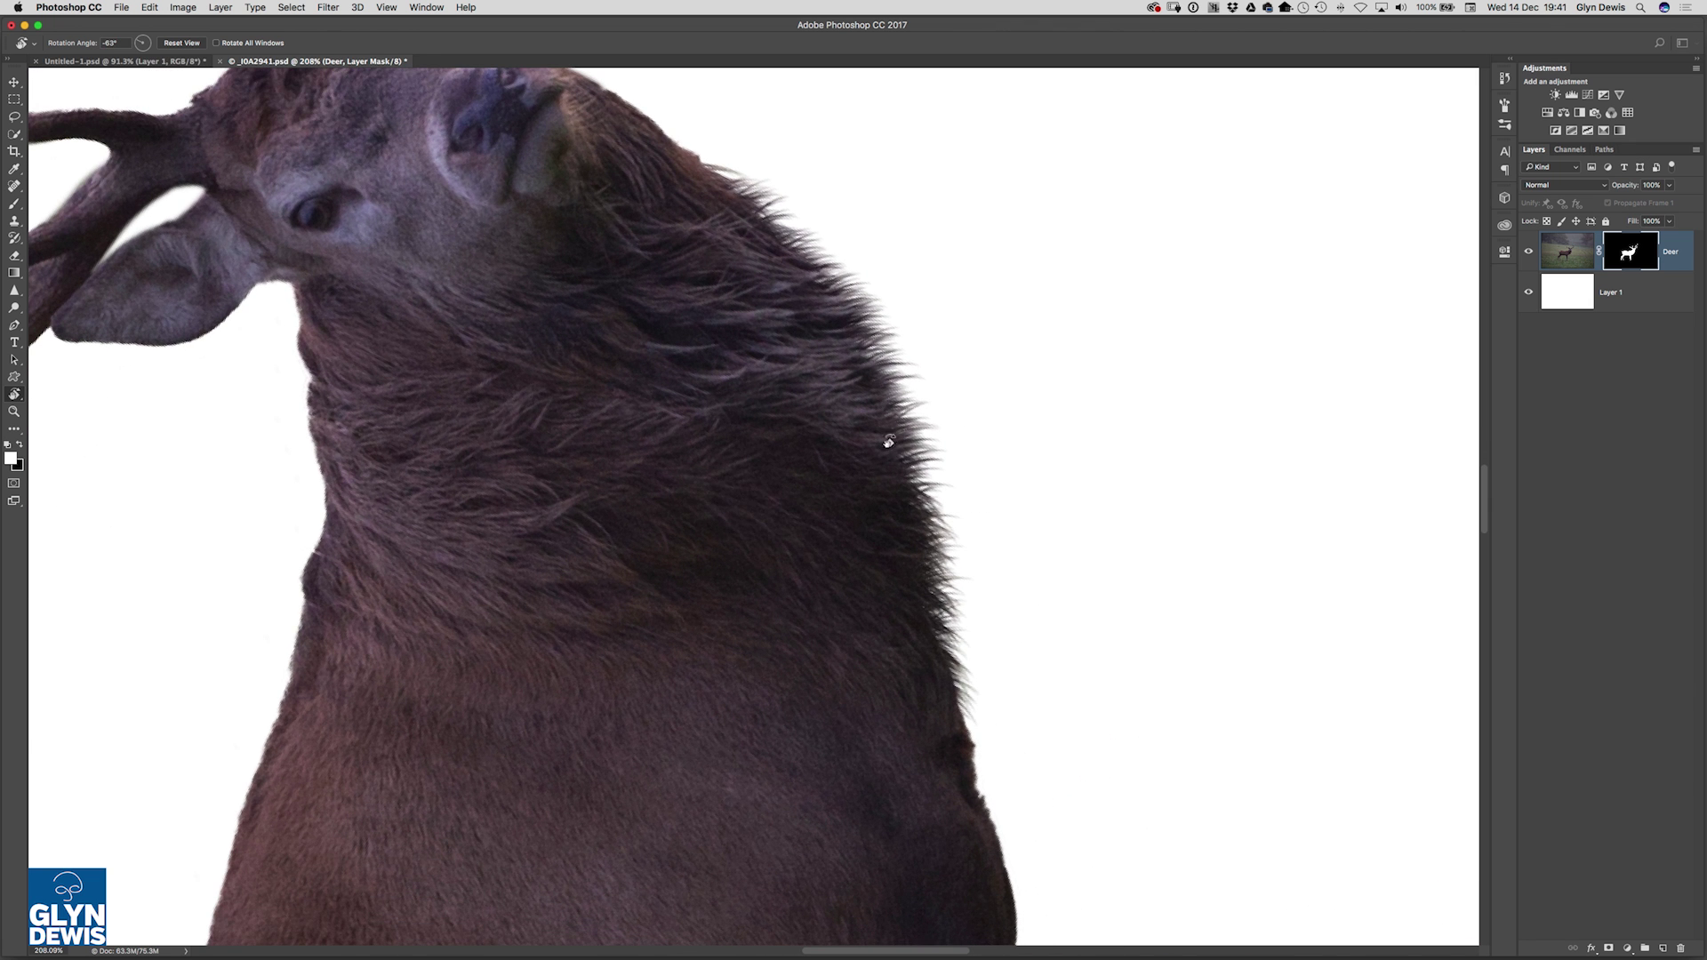
{"action": "key", "text": "b"}
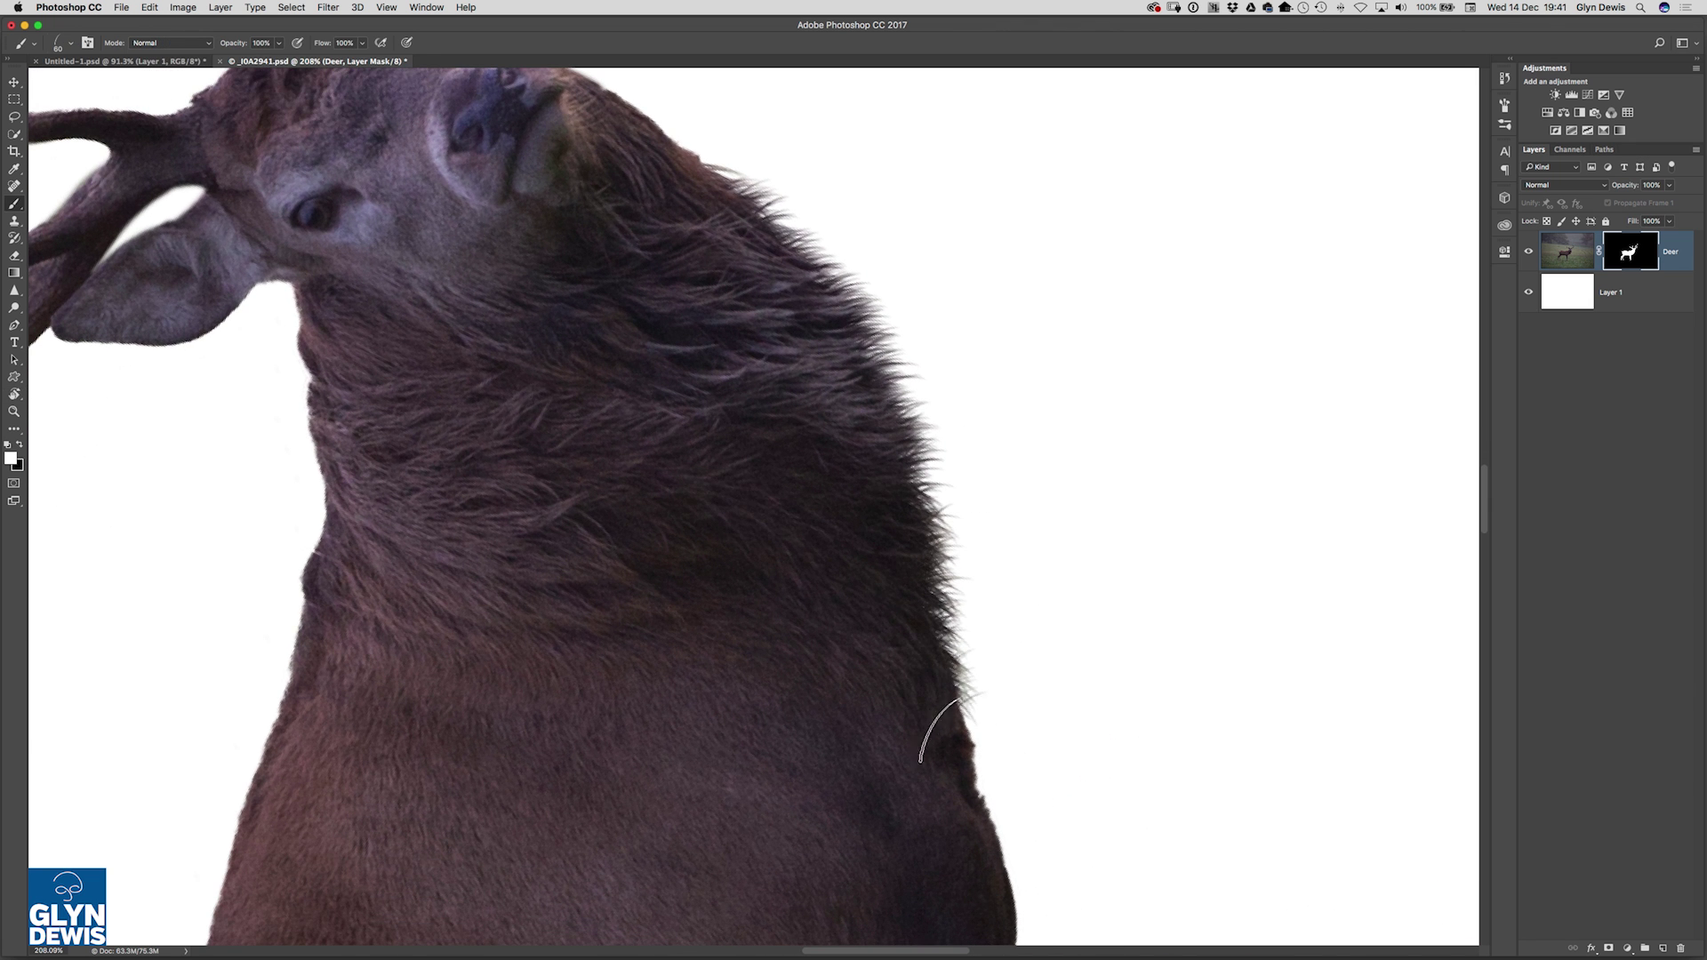
{"action": "mouse_move", "coordinate": [939, 729]}
{"action": "left_mouse_down"}
{"action": "mouse_move", "coordinate": [962, 819]}
{"action": "mouse_move", "coordinate": [940, 685]}
{"action": "left_mouse_up"}
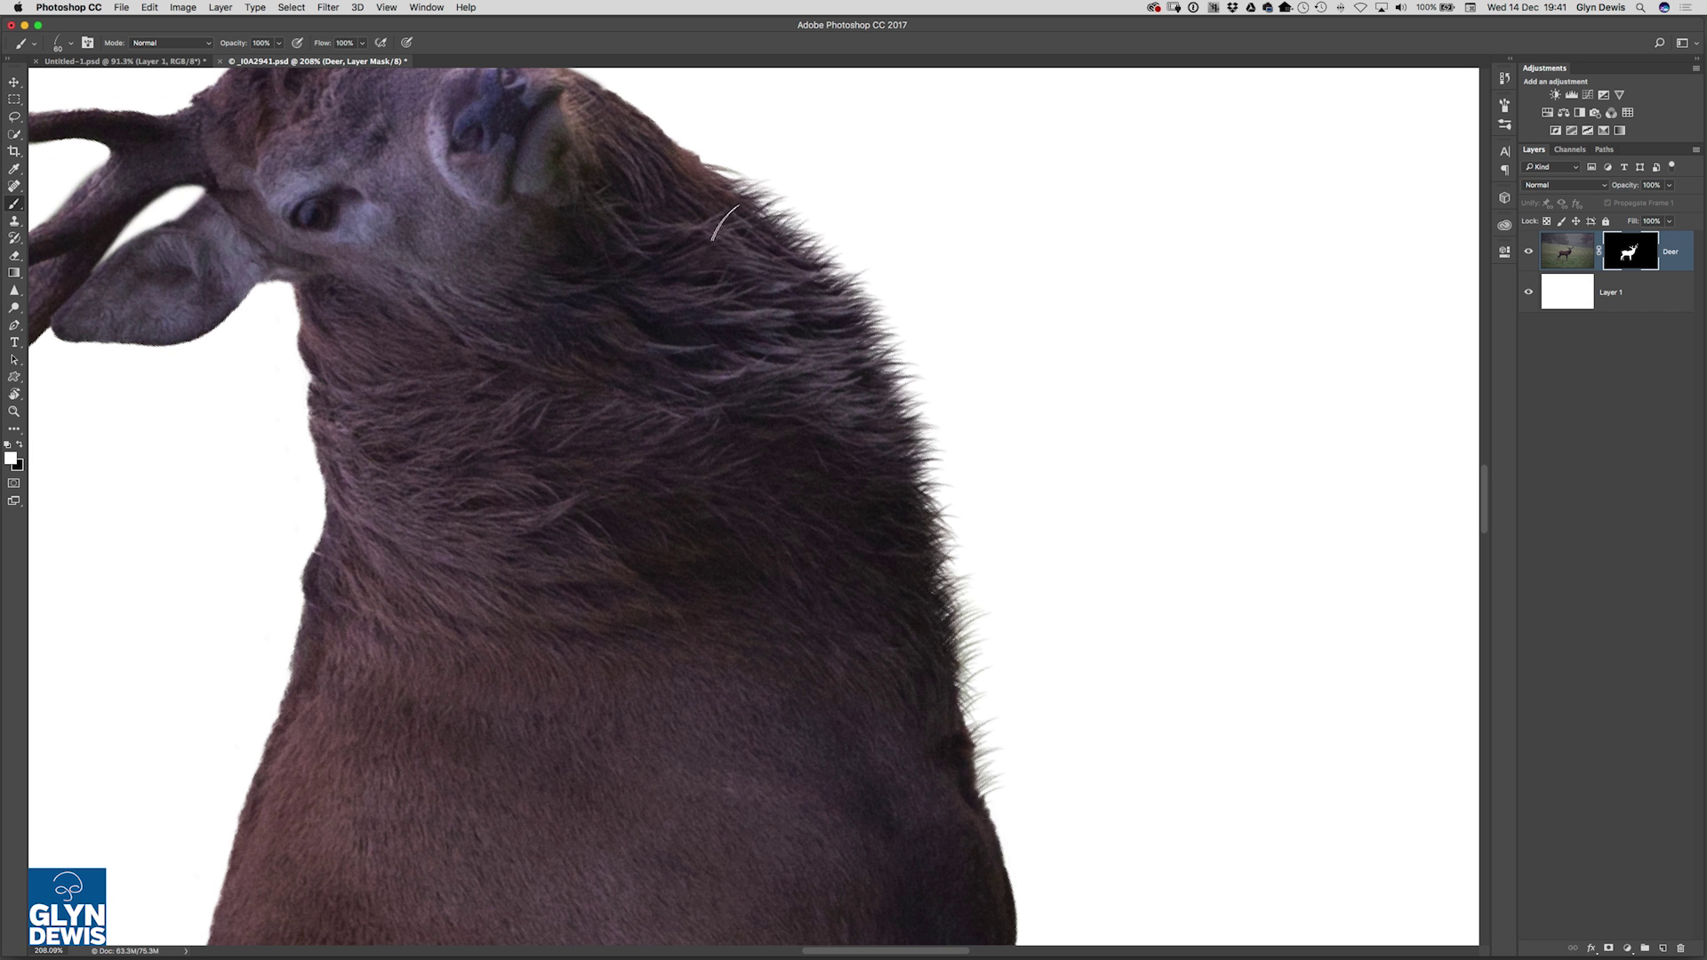
{"action": "mouse_move", "coordinate": [724, 222]}
{"action": "left_mouse_down"}
{"action": "mouse_move", "coordinate": [880, 355]}
{"action": "mouse_move", "coordinate": [906, 418]}
{"action": "mouse_move", "coordinate": [899, 457]}
{"action": "mouse_move", "coordinate": [791, 296]}
{"action": "left_mouse_up"}
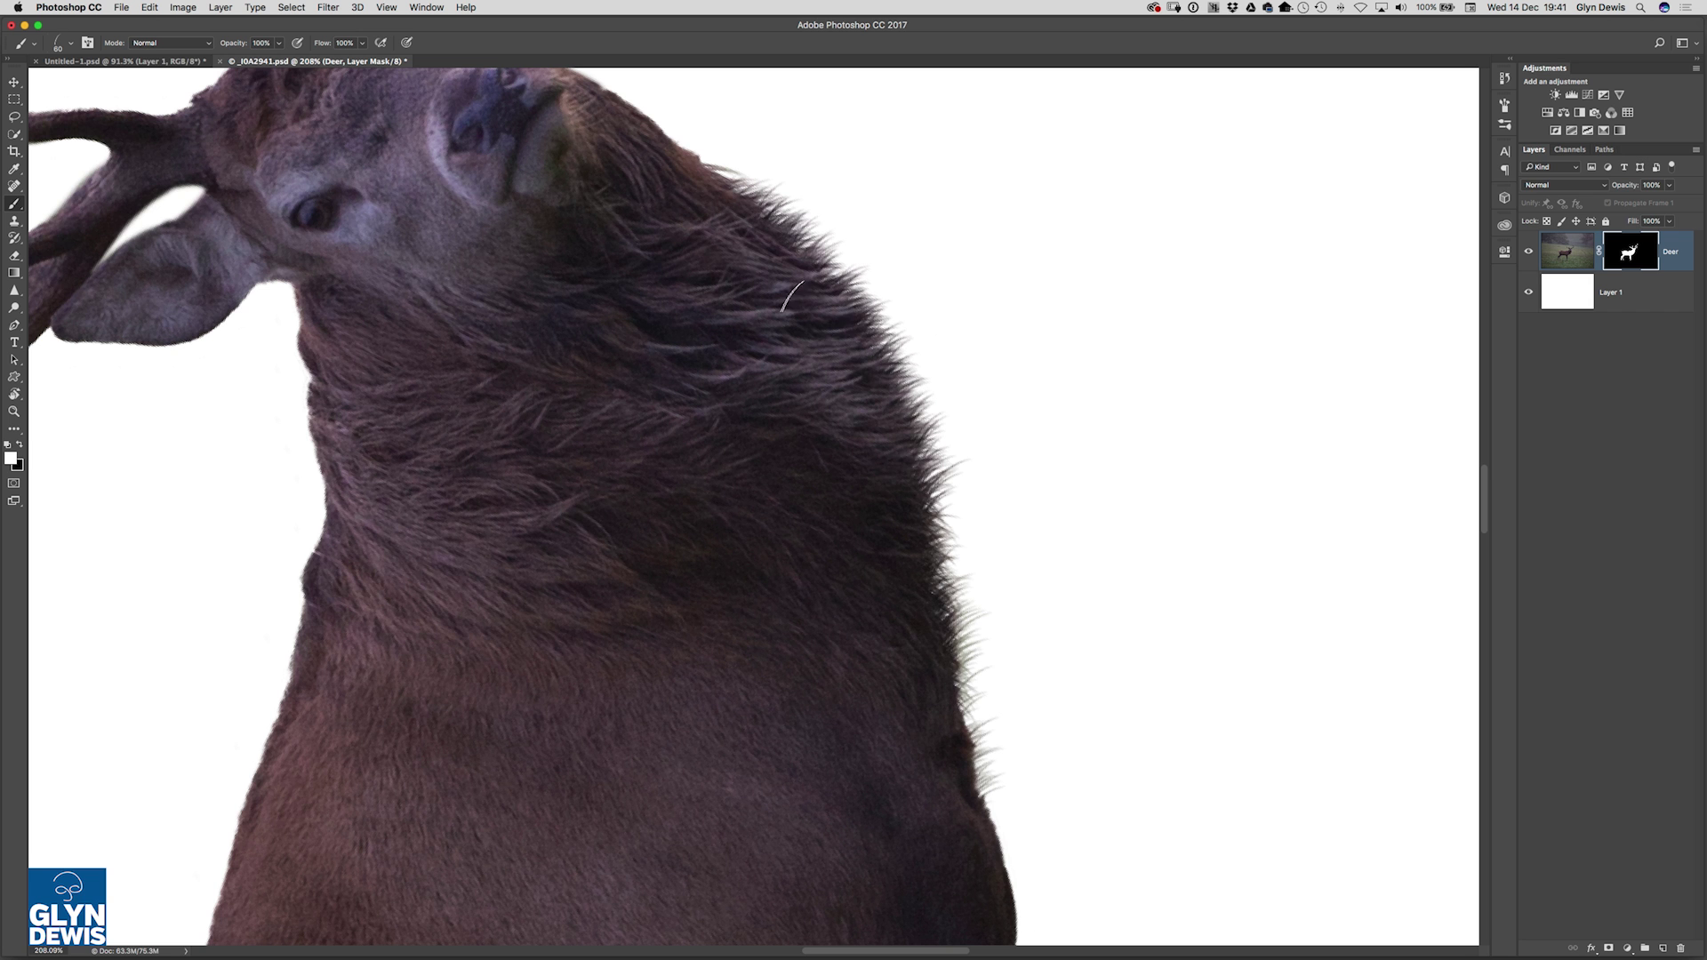
{"action": "mouse_move", "coordinate": [883, 450]}
{"action": "left_mouse_down"}
{"action": "mouse_move", "coordinate": [919, 554]}
{"action": "mouse_move", "coordinate": [893, 614]}
{"action": "left_mouse_up"}
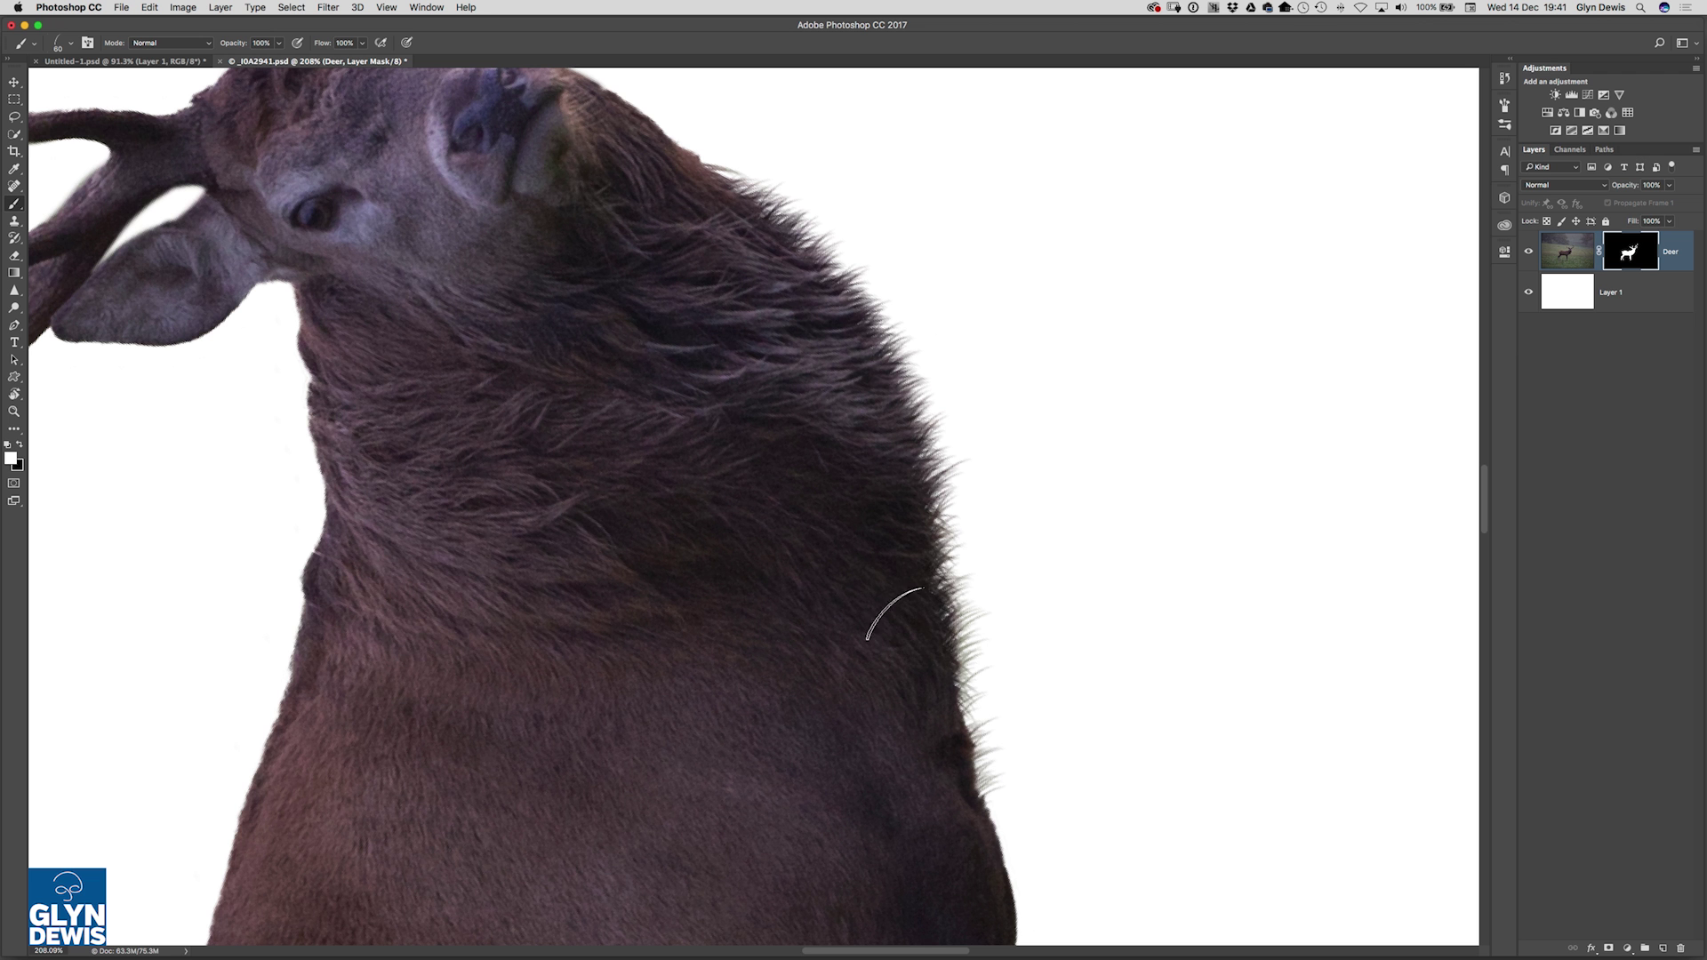
Reset the canvas rotation to upright and zoom out to about 108% to view the whole stag.
{"action": "double_click", "coordinate": [15, 398]}
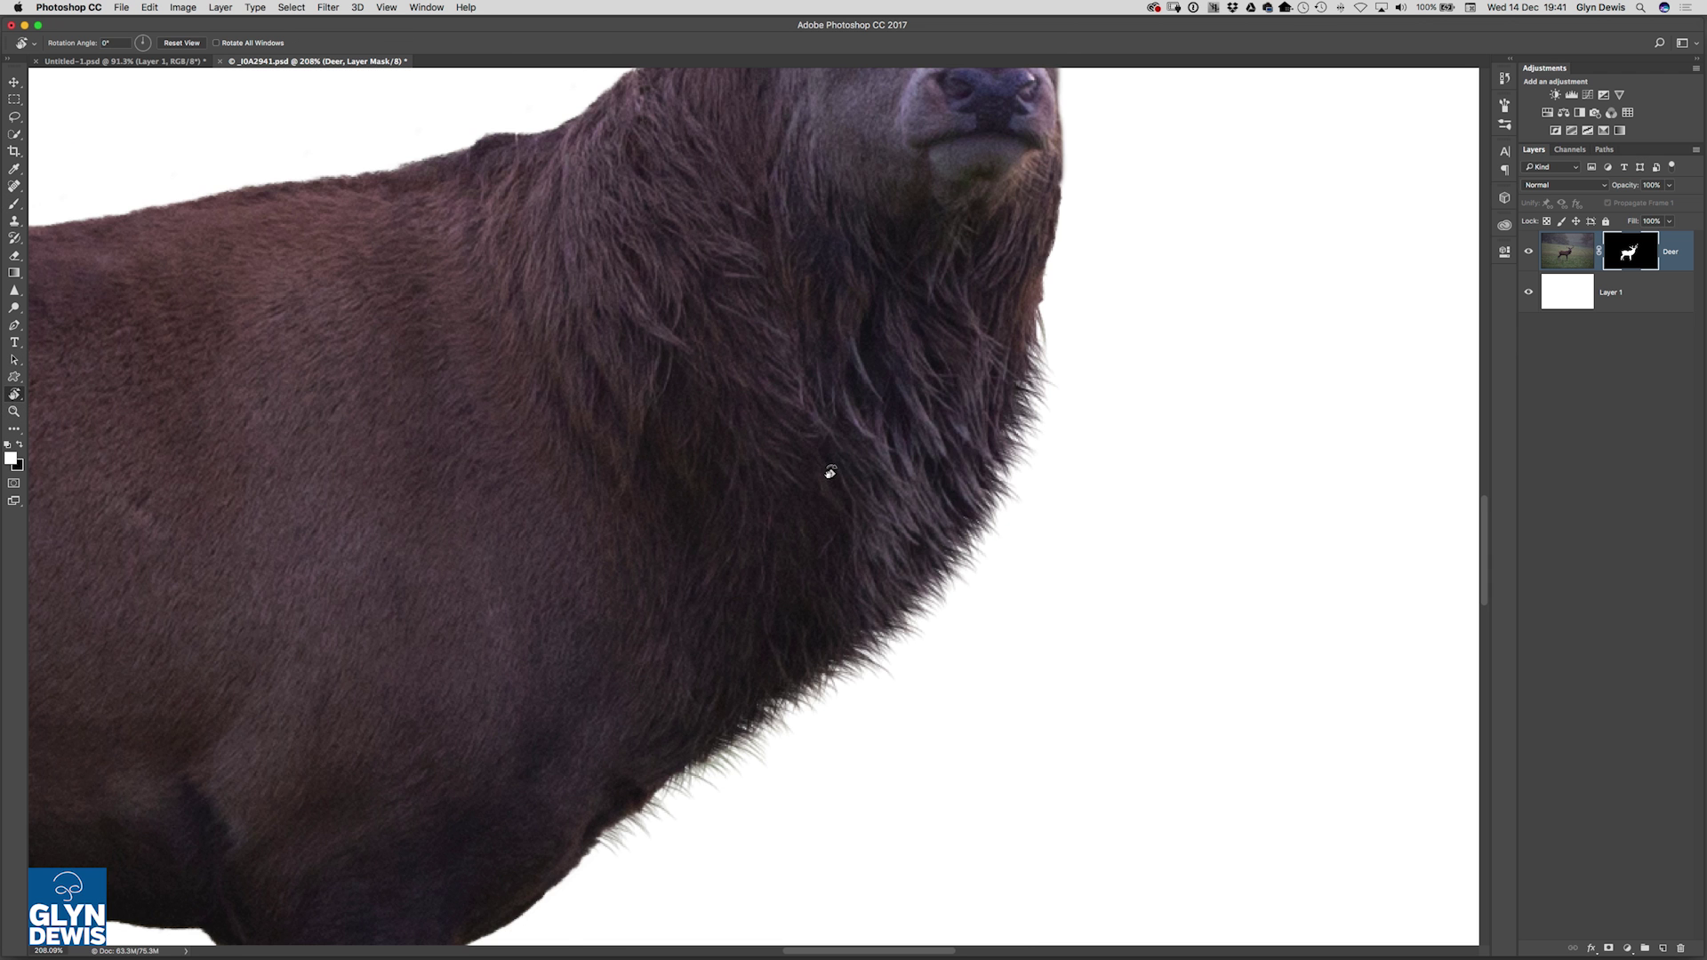
{"action": "scroll", "coordinate": [829, 472], "scroll_direction": "down", "scroll_amount": 5}
{"action": "scroll", "coordinate": [789, 488], "scroll_direction": "left", "scroll_amount": 2}
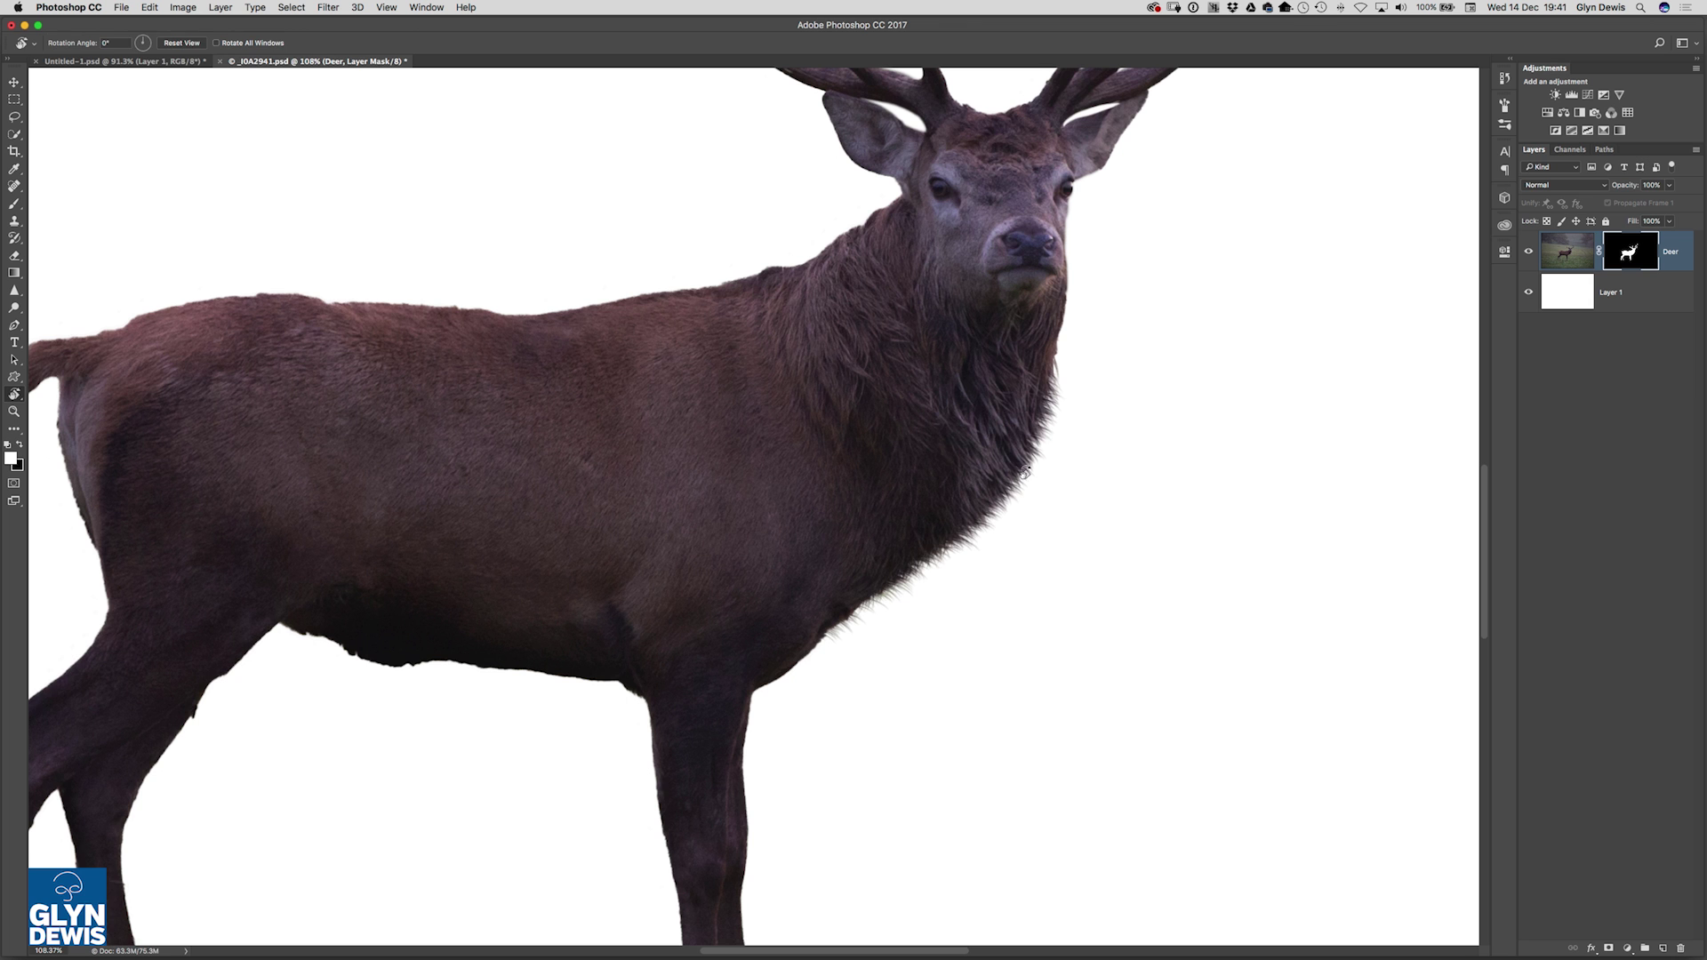
With the Brush tool active, go to Untitled-1 and replace the grass-stroke layer with an empty Layer 1.
{"action": "key", "text": "b"}
{"action": "left_click", "coordinate": [141, 63]}
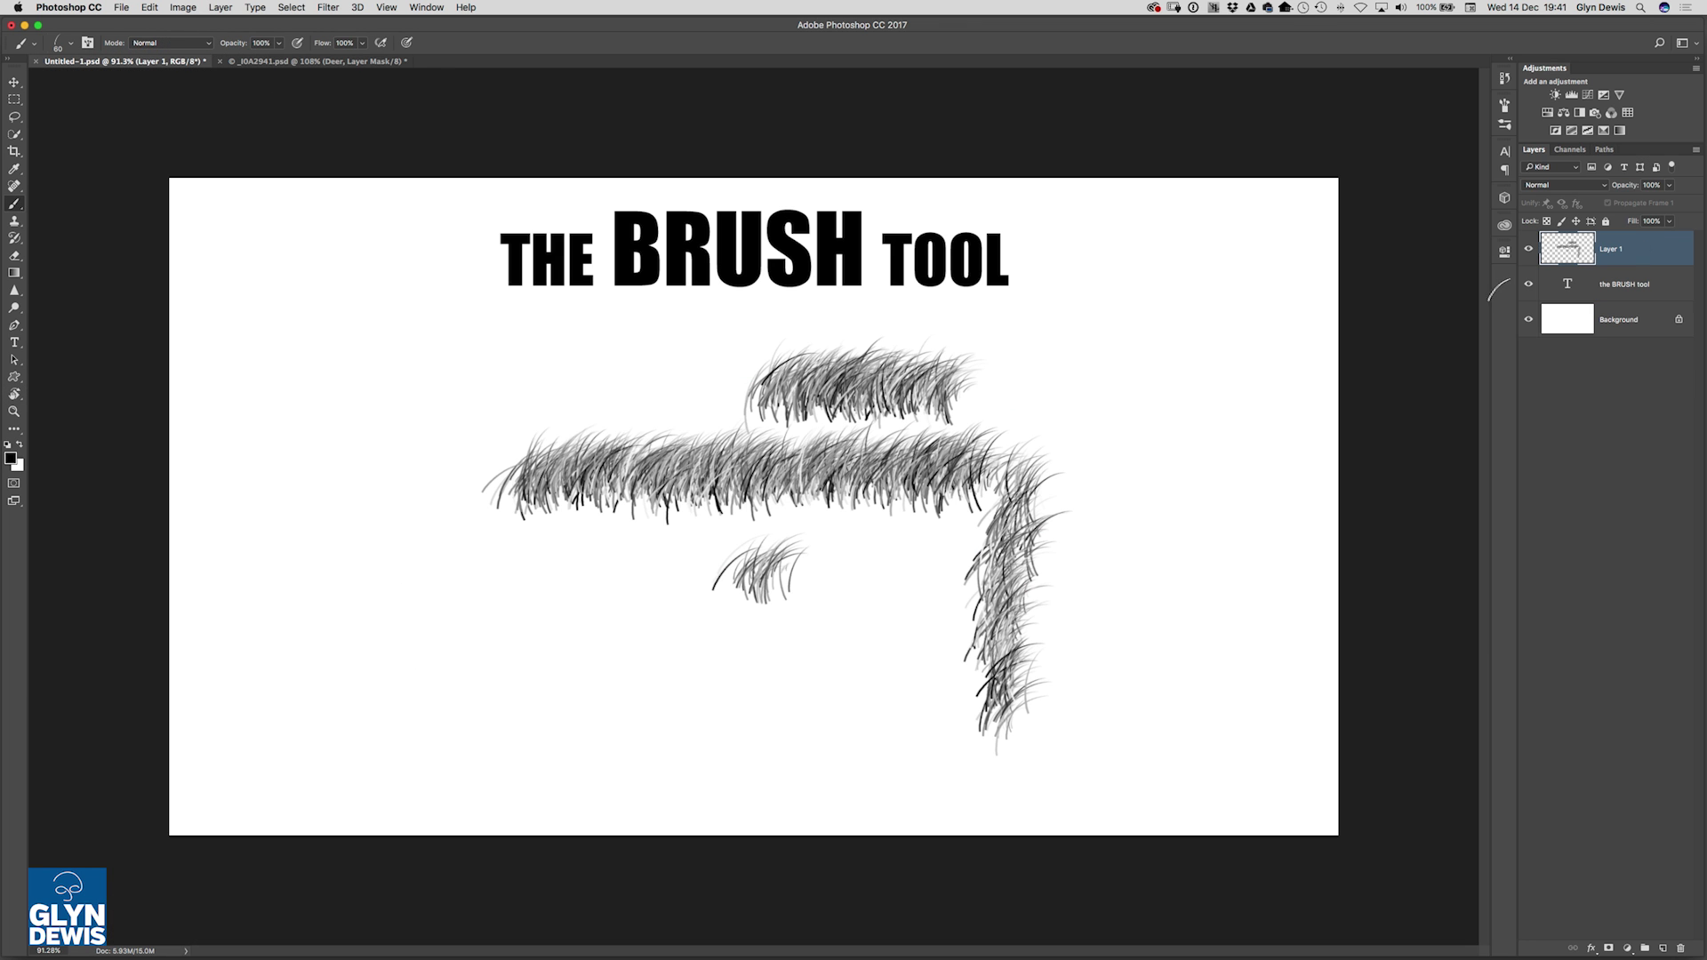
{"action": "key", "text": "Delete"}
{"action": "left_click", "coordinate": [1660, 949]}
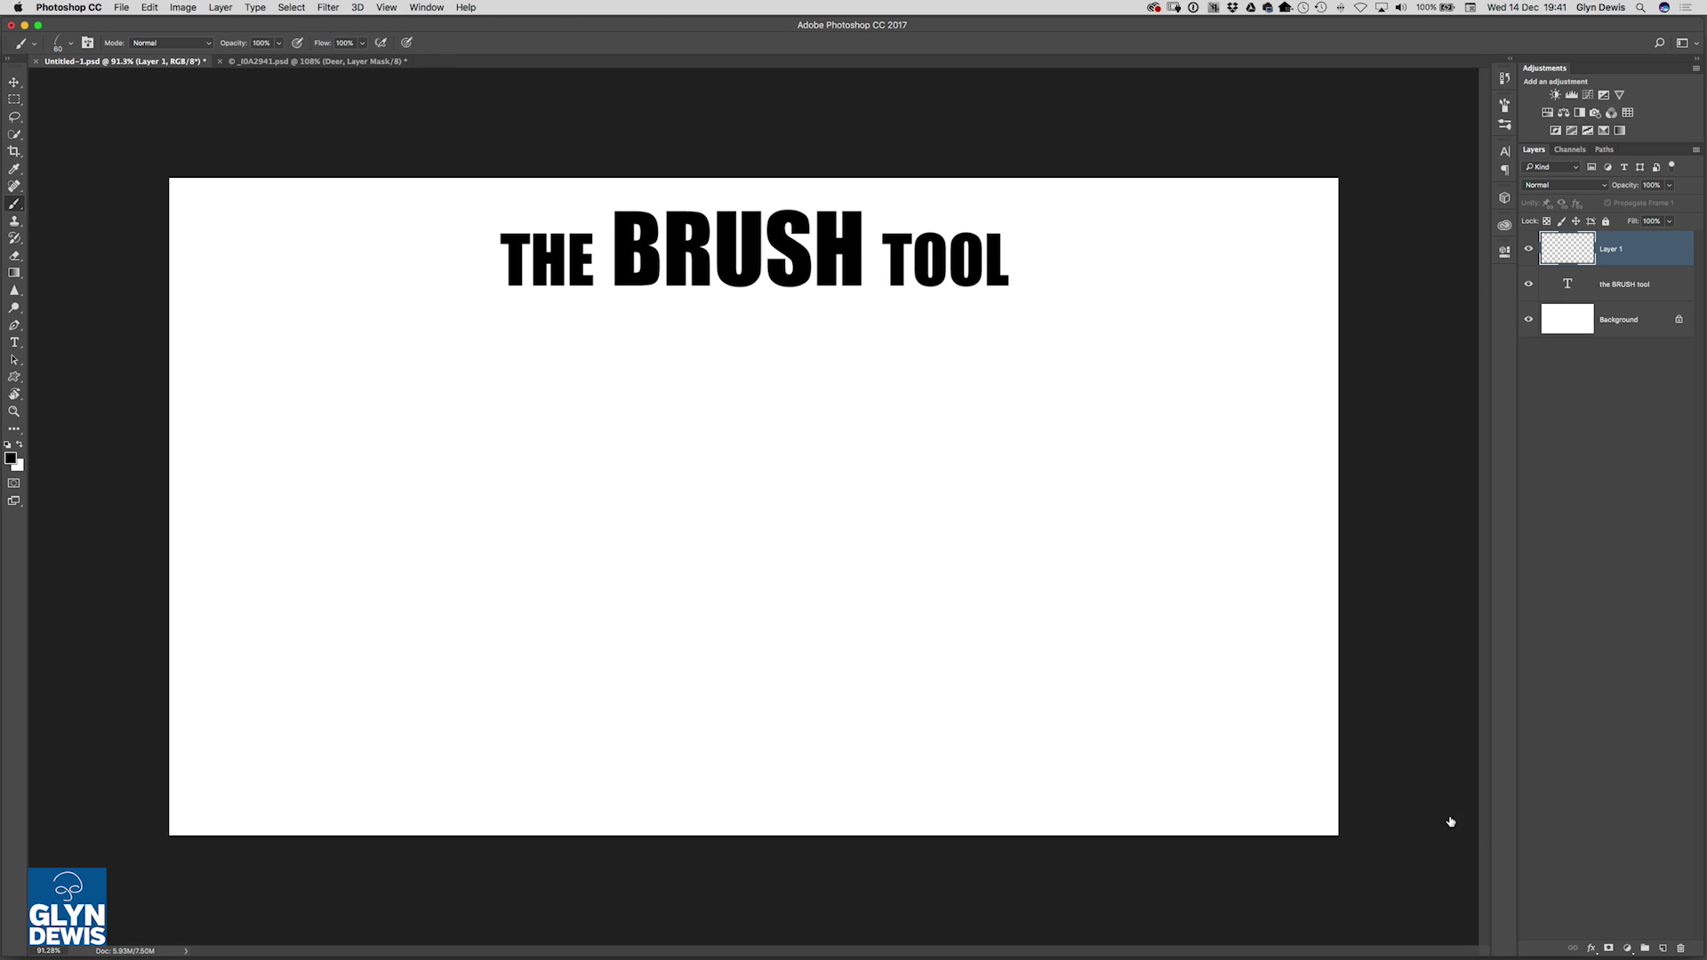
Load the hard round 60 px brush preset.
{"action": "left_click", "coordinate": [71, 44]}
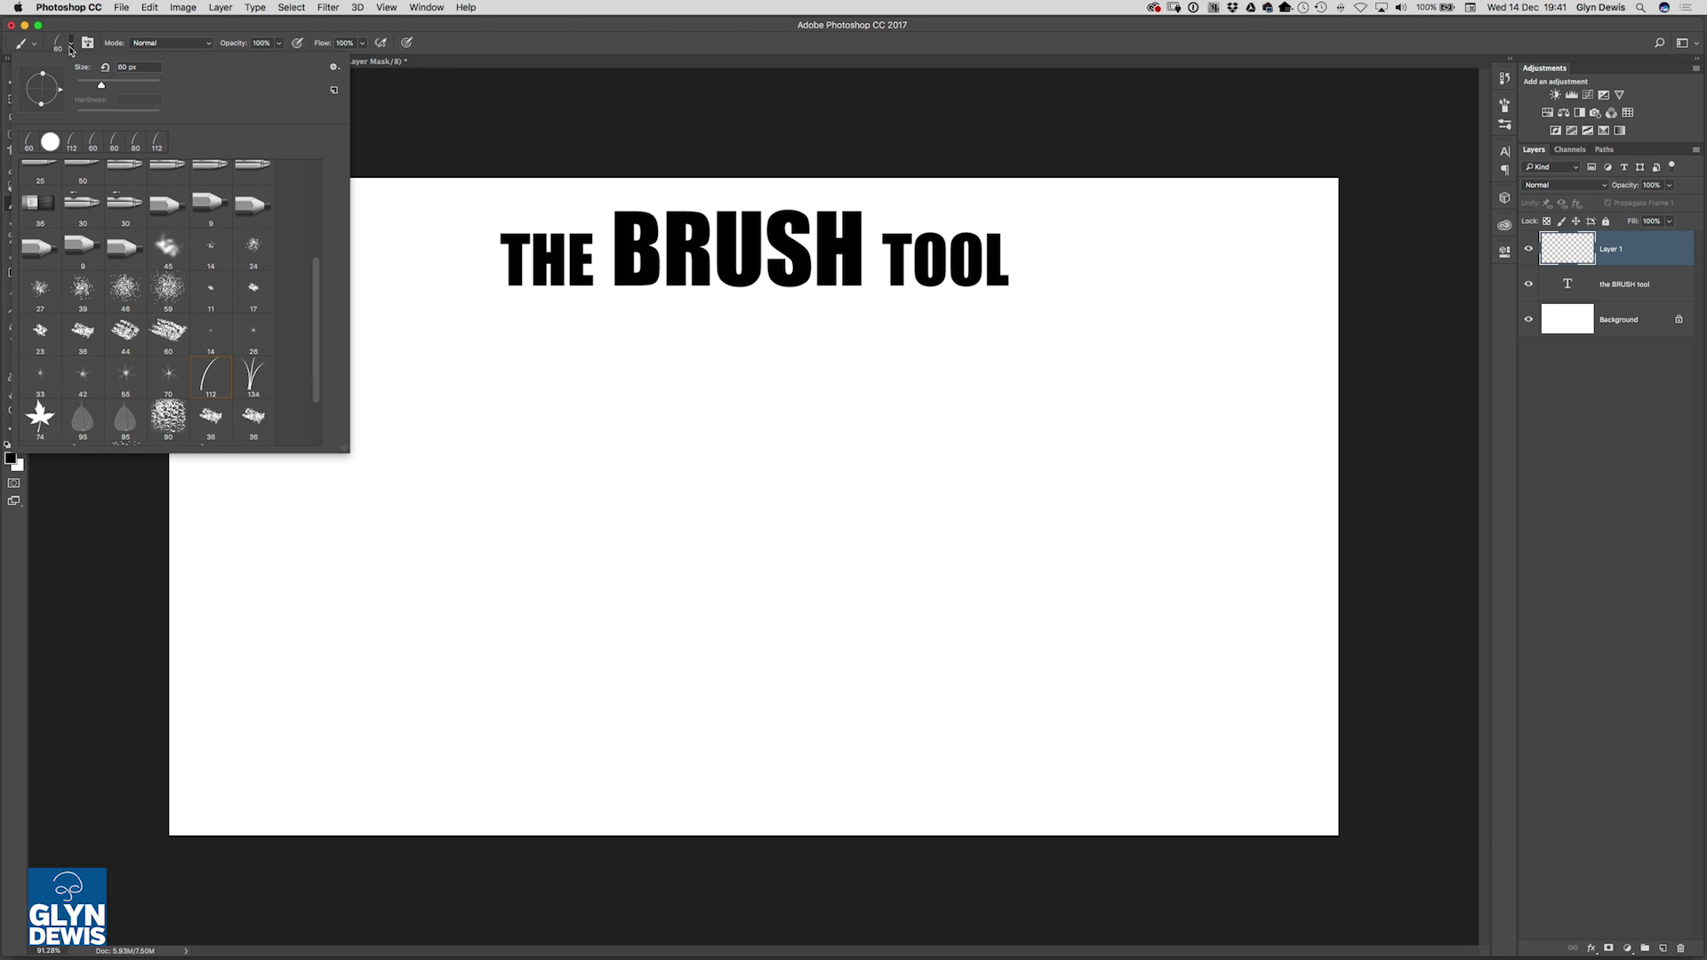
{"action": "left_click", "coordinate": [51, 142]}
{"action": "left_click", "coordinate": [547, 37]}
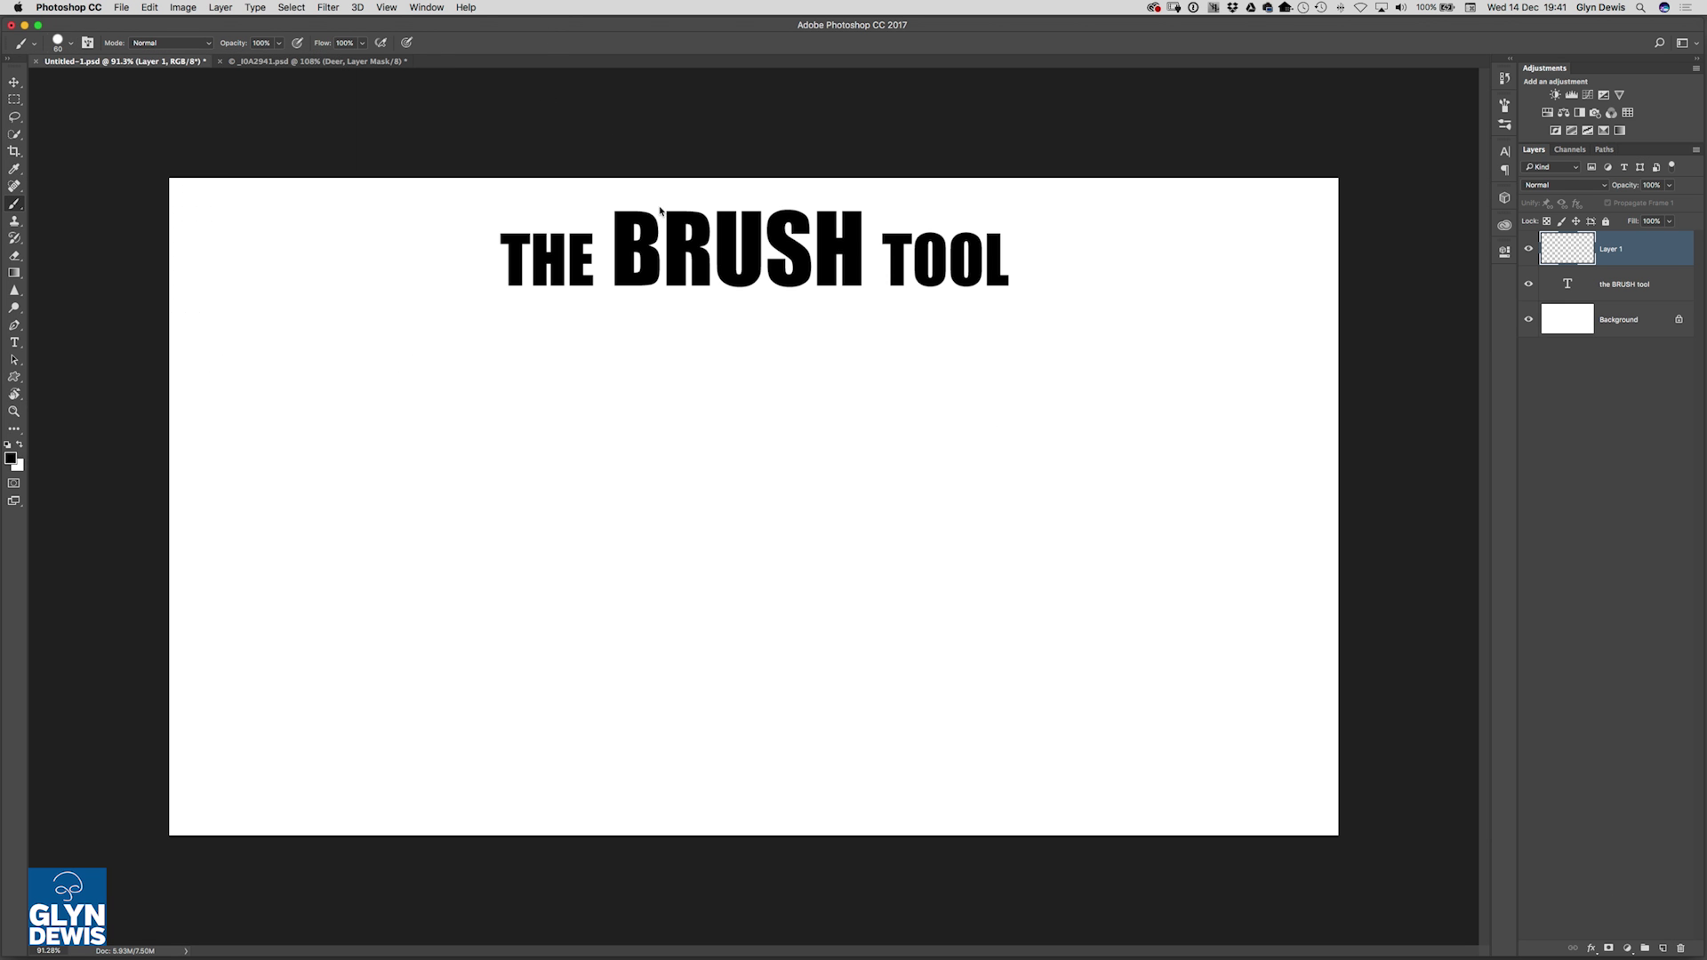
Try larger and smaller brush sizes, then set the round brush to 300 px diameter and 25% hardness.
{"action": "key", "text": "bracketright"}
{"action": "key", "text": "bracketright"}
{"action": "key", "text": "bracketright"}
{"action": "key", "text": "bracketright"}
{"action": "key", "text": "bracketright"}
{"action": "key", "text": "bracketright"}
{"action": "key", "text": "bracketright"}
{"action": "key", "text": "bracketright"}
{"action": "key", "text": "bracketright"}
{"action": "key", "text": "bracketright"}
{"action": "key", "text": "bracketright"}
{"action": "key", "text": "bracketright"}
{"action": "key", "text": "bracketright"}
{"action": "key", "text": "bracketright"}
{"action": "key", "text": "bracketright"}
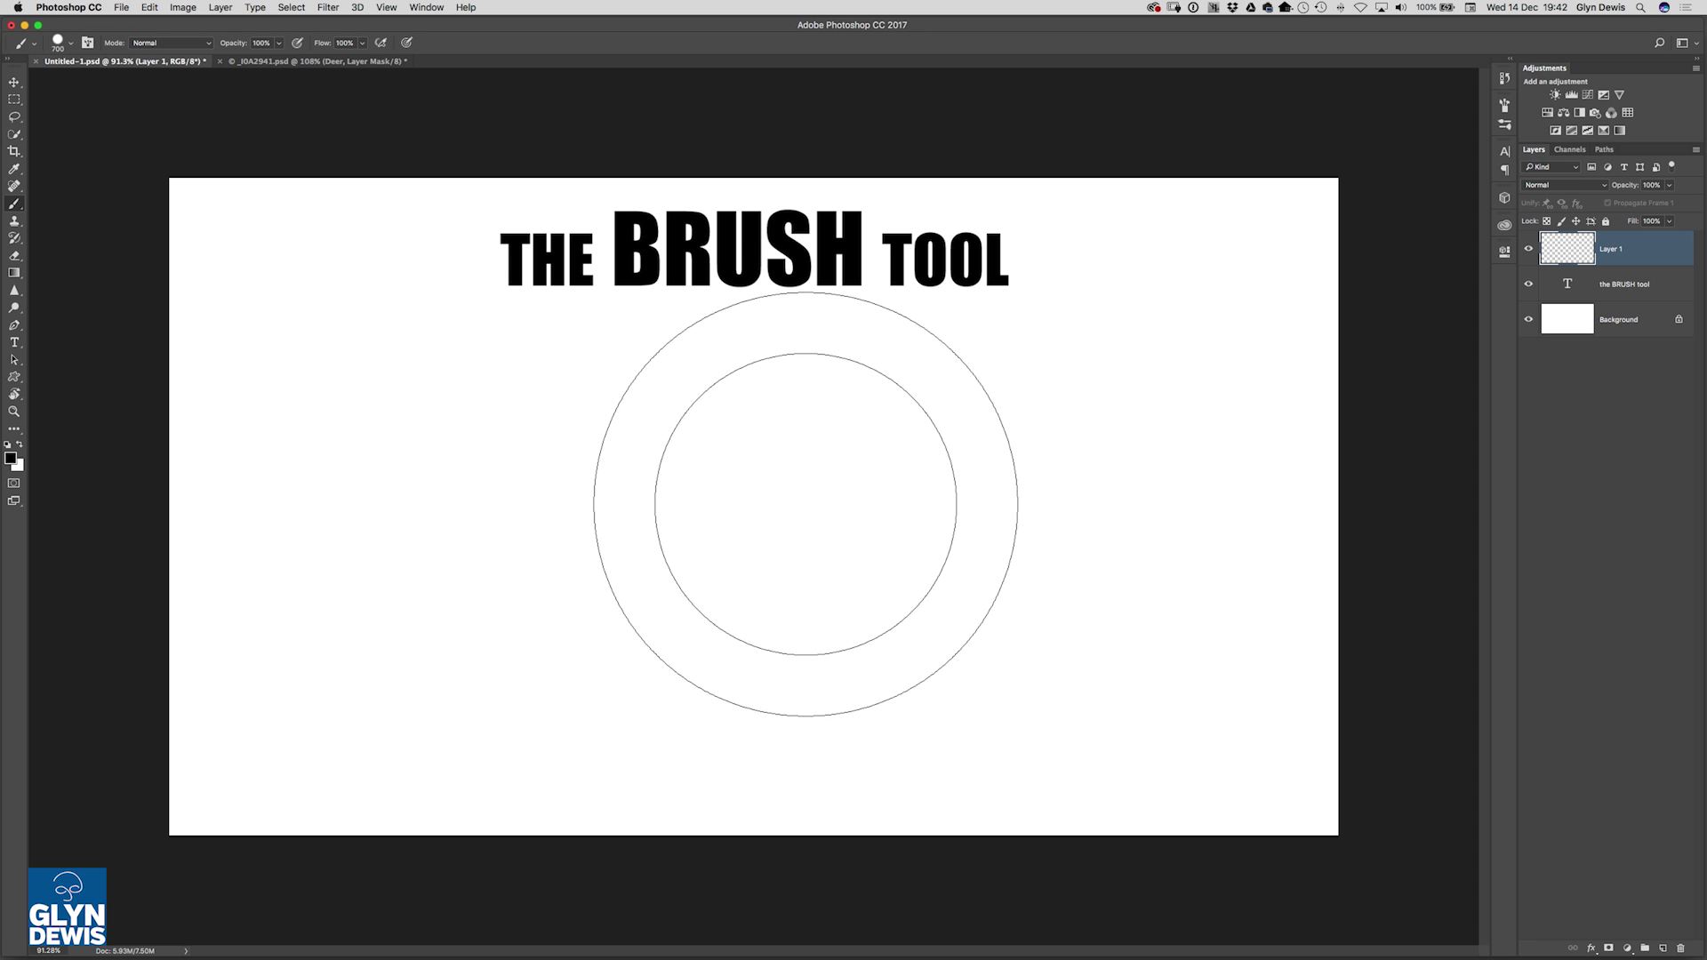
{"action": "key", "text": "bracketleft"}
{"action": "key", "text": "bracketleft"}
{"action": "key", "text": "bracketleft"}
{"action": "key", "text": "bracketleft"}
{"action": "key", "text": "bracketleft"}
{"action": "key", "text": "bracketleft"}
{"action": "key", "text": "bracketleft"}
{"action": "key", "text": "bracketleft"}
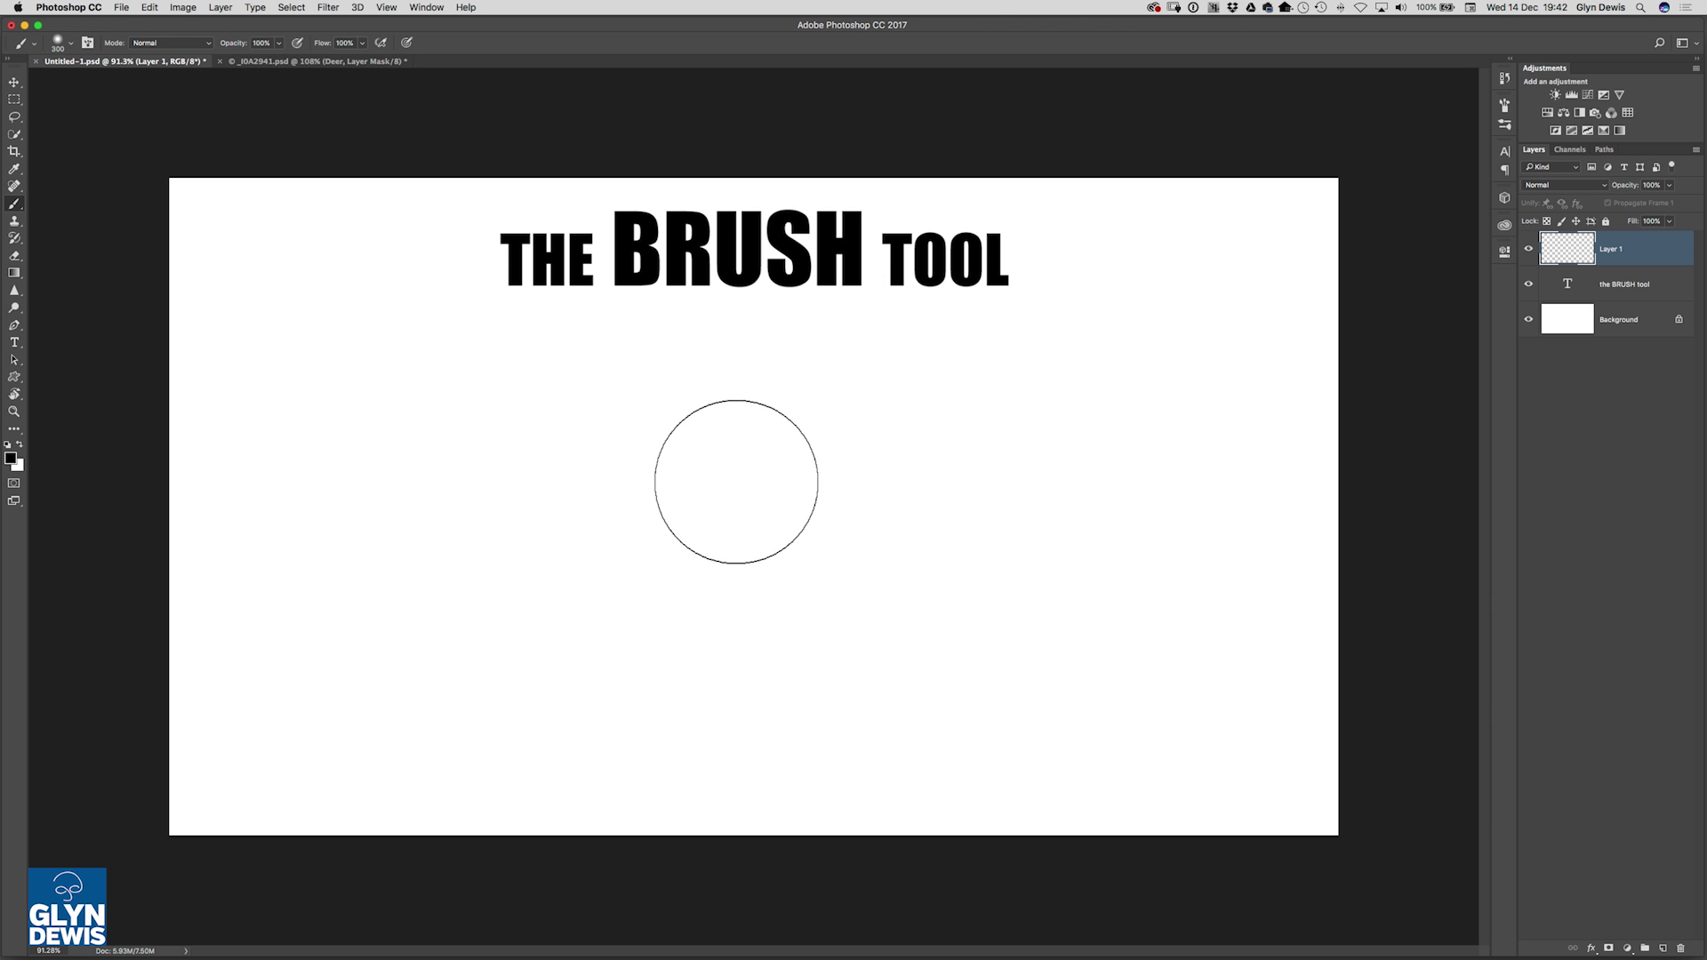
{"action": "mouse_move", "coordinate": [735, 487]}
{"action": "left_mouse_down"}
{"action": "mouse_move", "coordinate": [868, 495]}
{"action": "mouse_move", "coordinate": [711, 487]}
{"action": "mouse_move", "coordinate": [896, 493]}
{"action": "mouse_move", "coordinate": [756, 494]}
{"action": "left_mouse_up"}
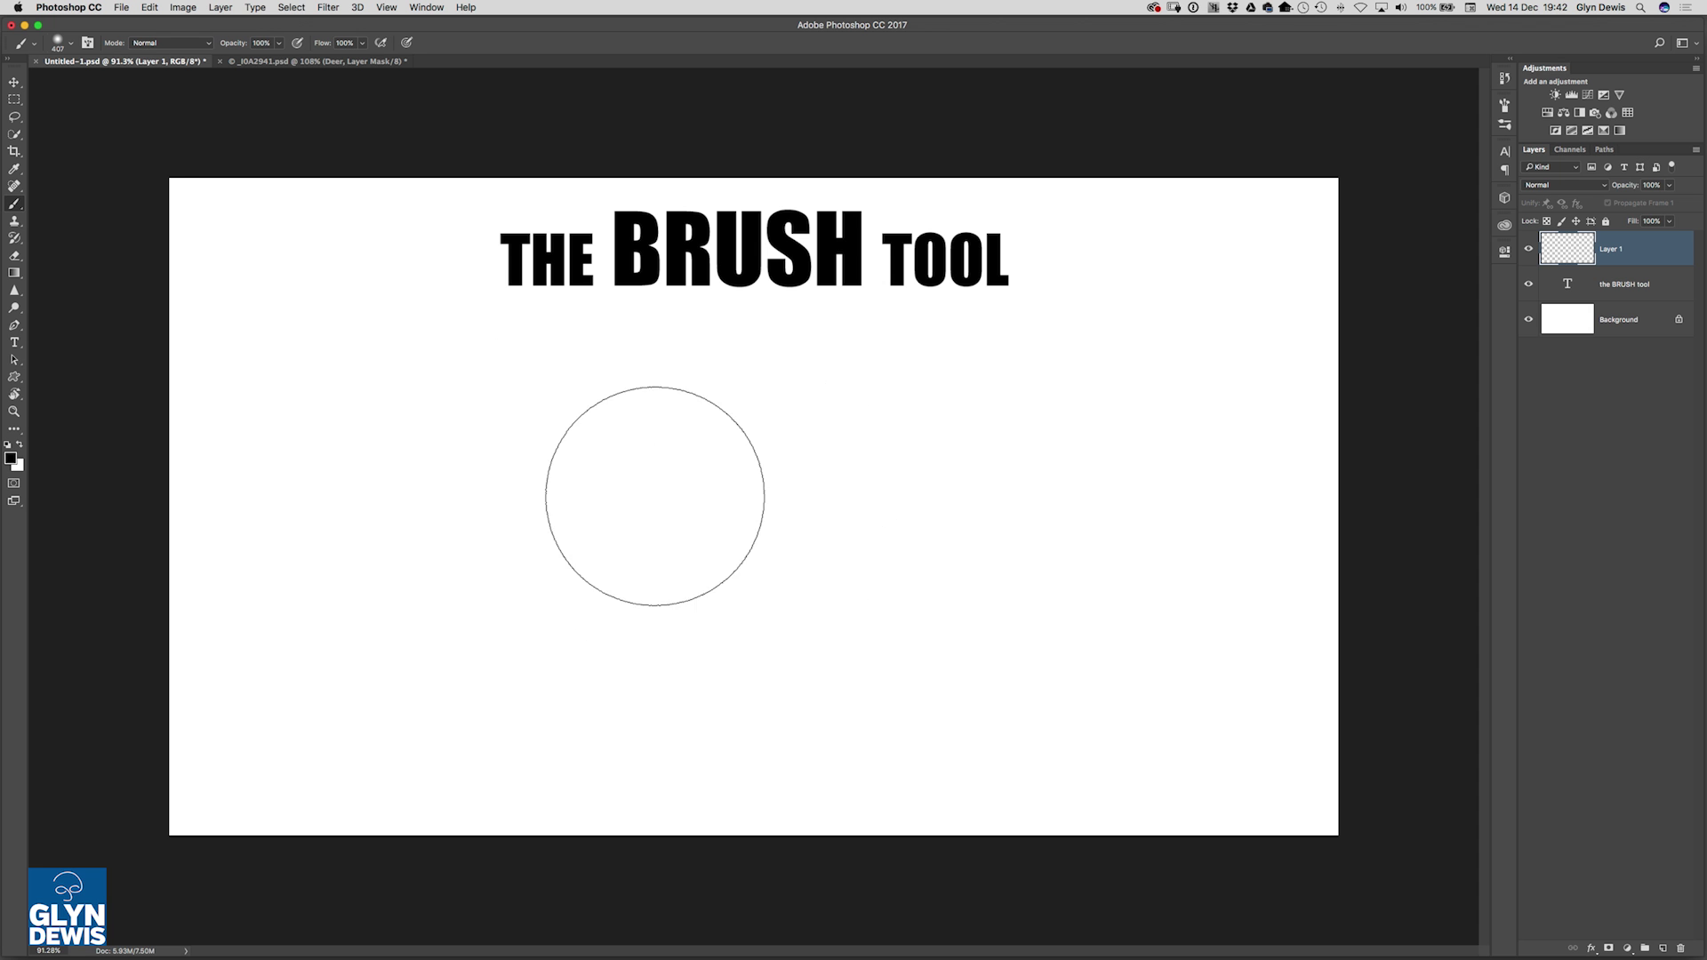
{"action": "left_click", "coordinate": [150, 8]}
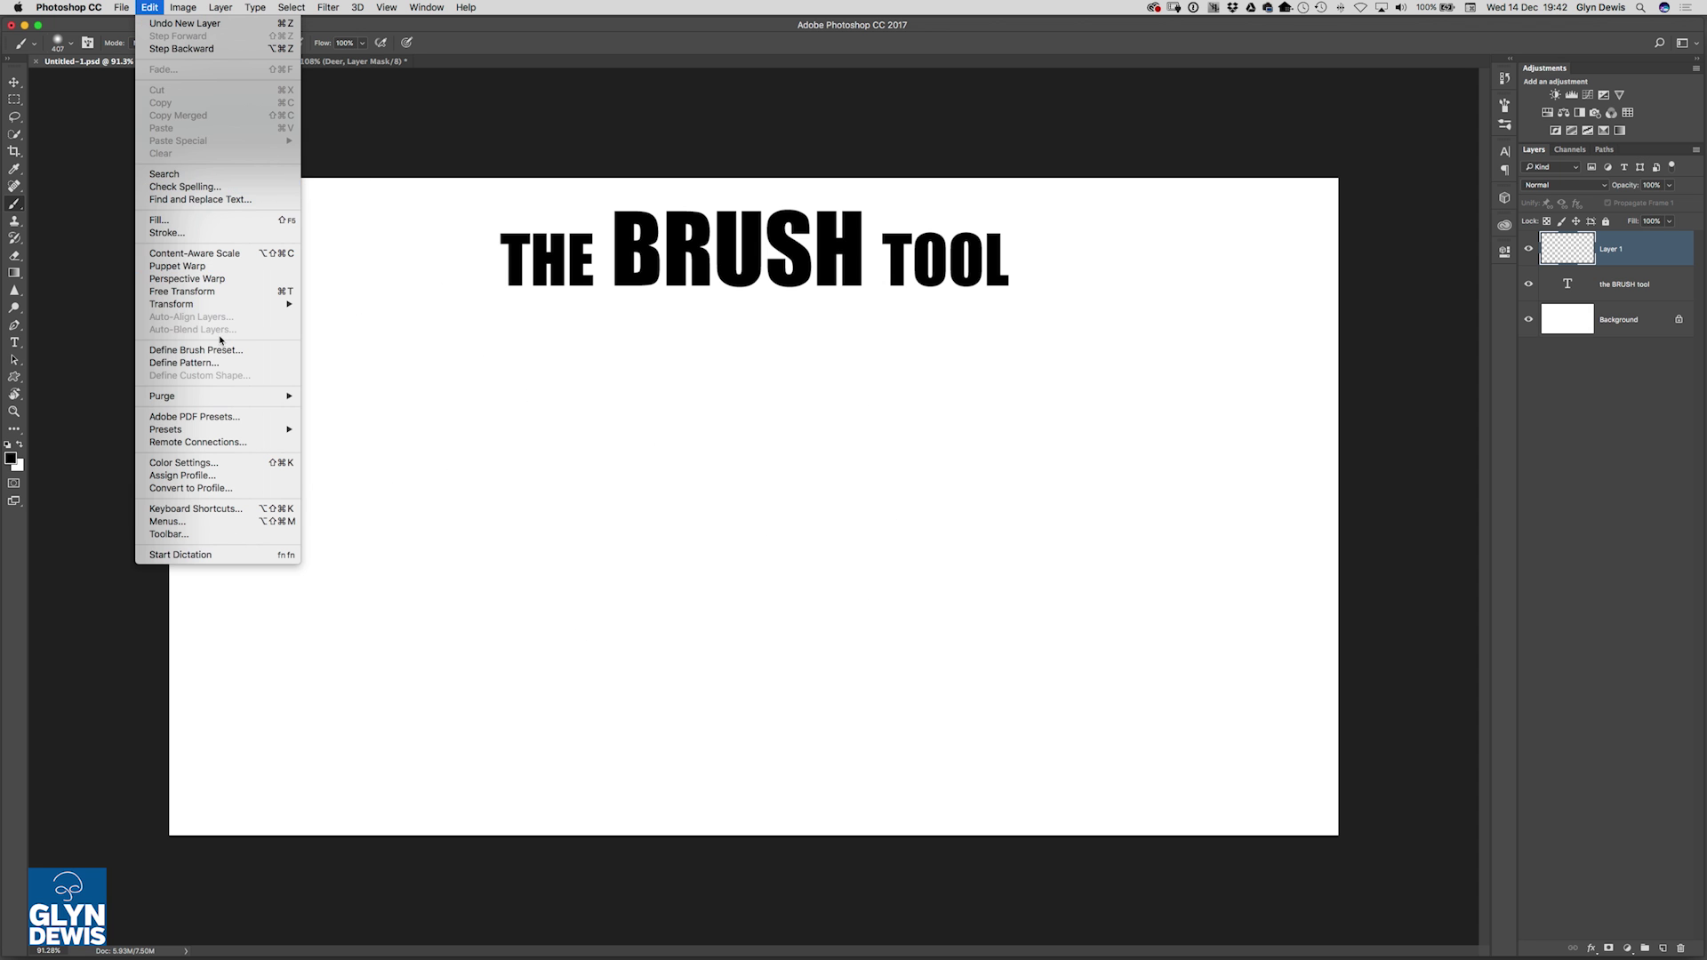
{"action": "left_click", "coordinate": [221, 509]}
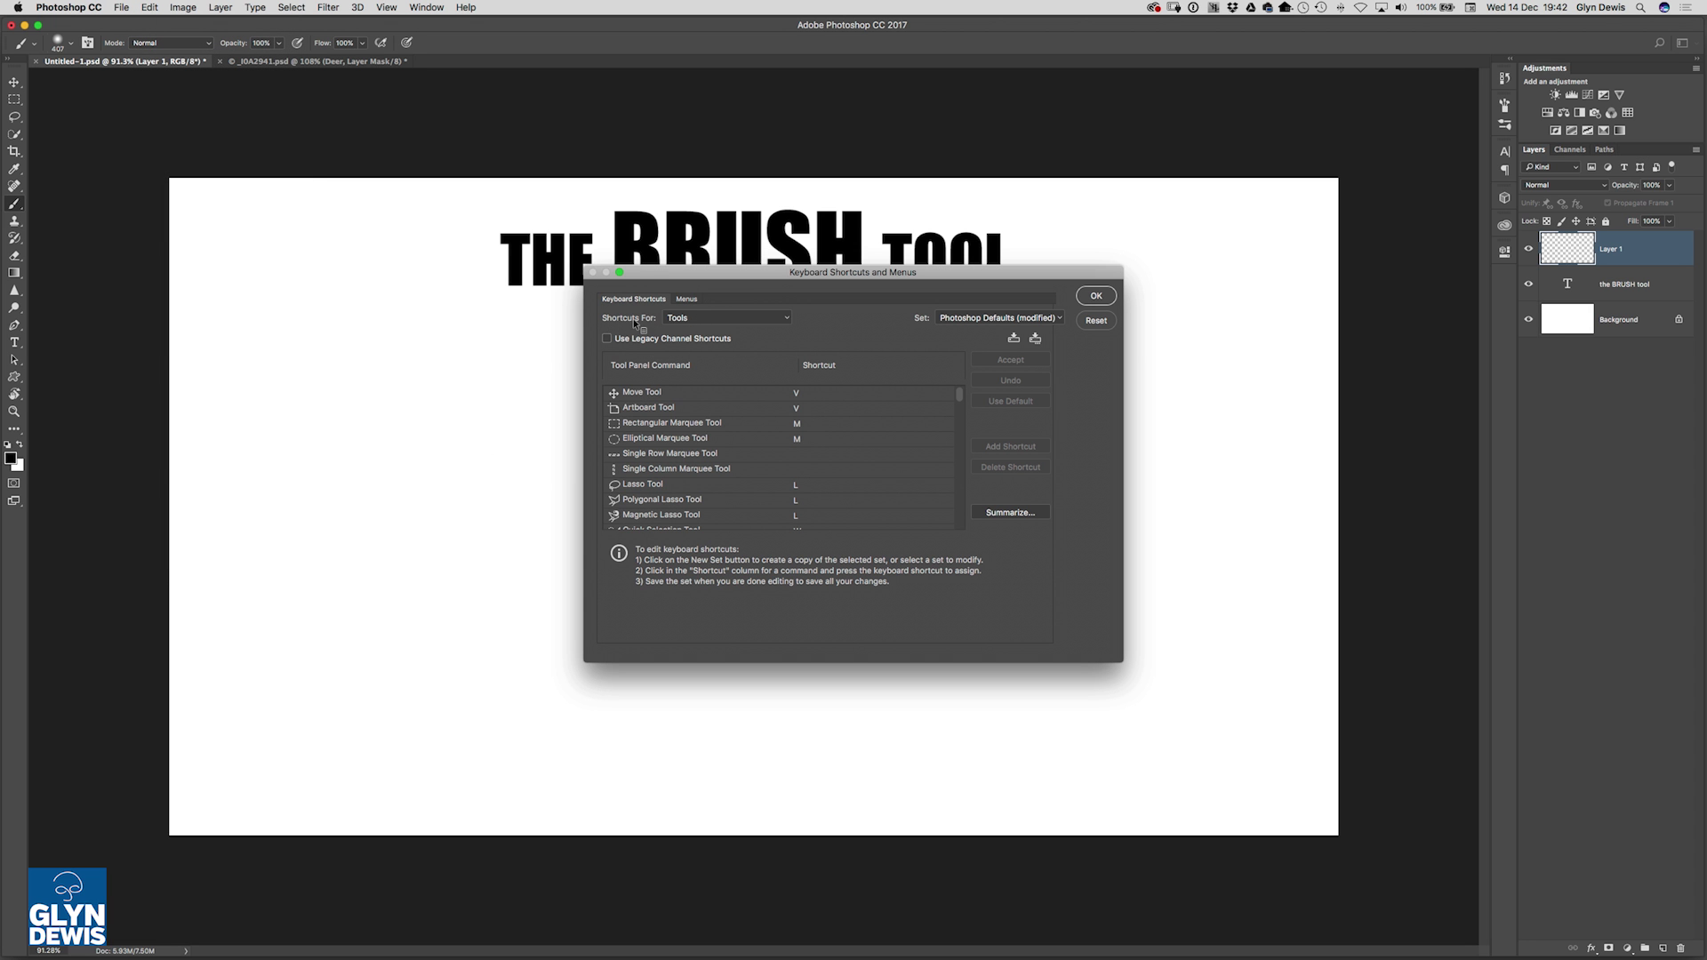
{"action": "left_click", "coordinate": [710, 319]}
{"action": "left_click", "coordinate": [738, 331]}
{"action": "left_click_drag", "start_coordinate": [961, 395], "coordinate": [962, 427]}
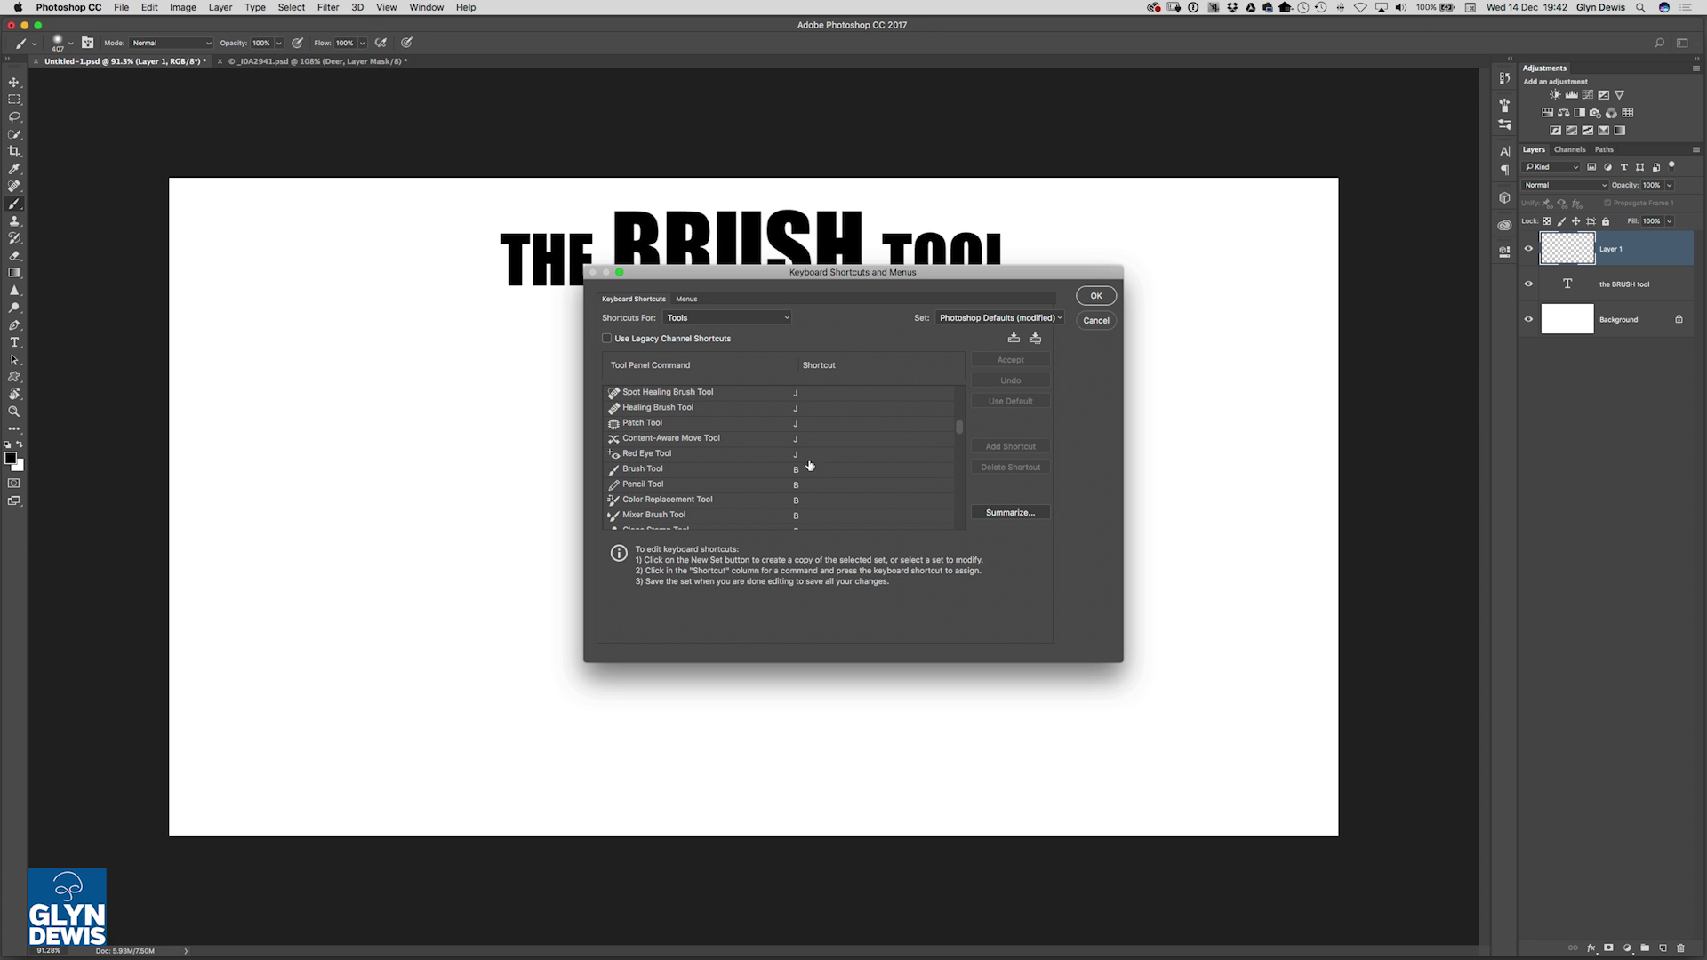
{"action": "left_click_drag", "start_coordinate": [961, 428], "coordinate": [971, 512]}
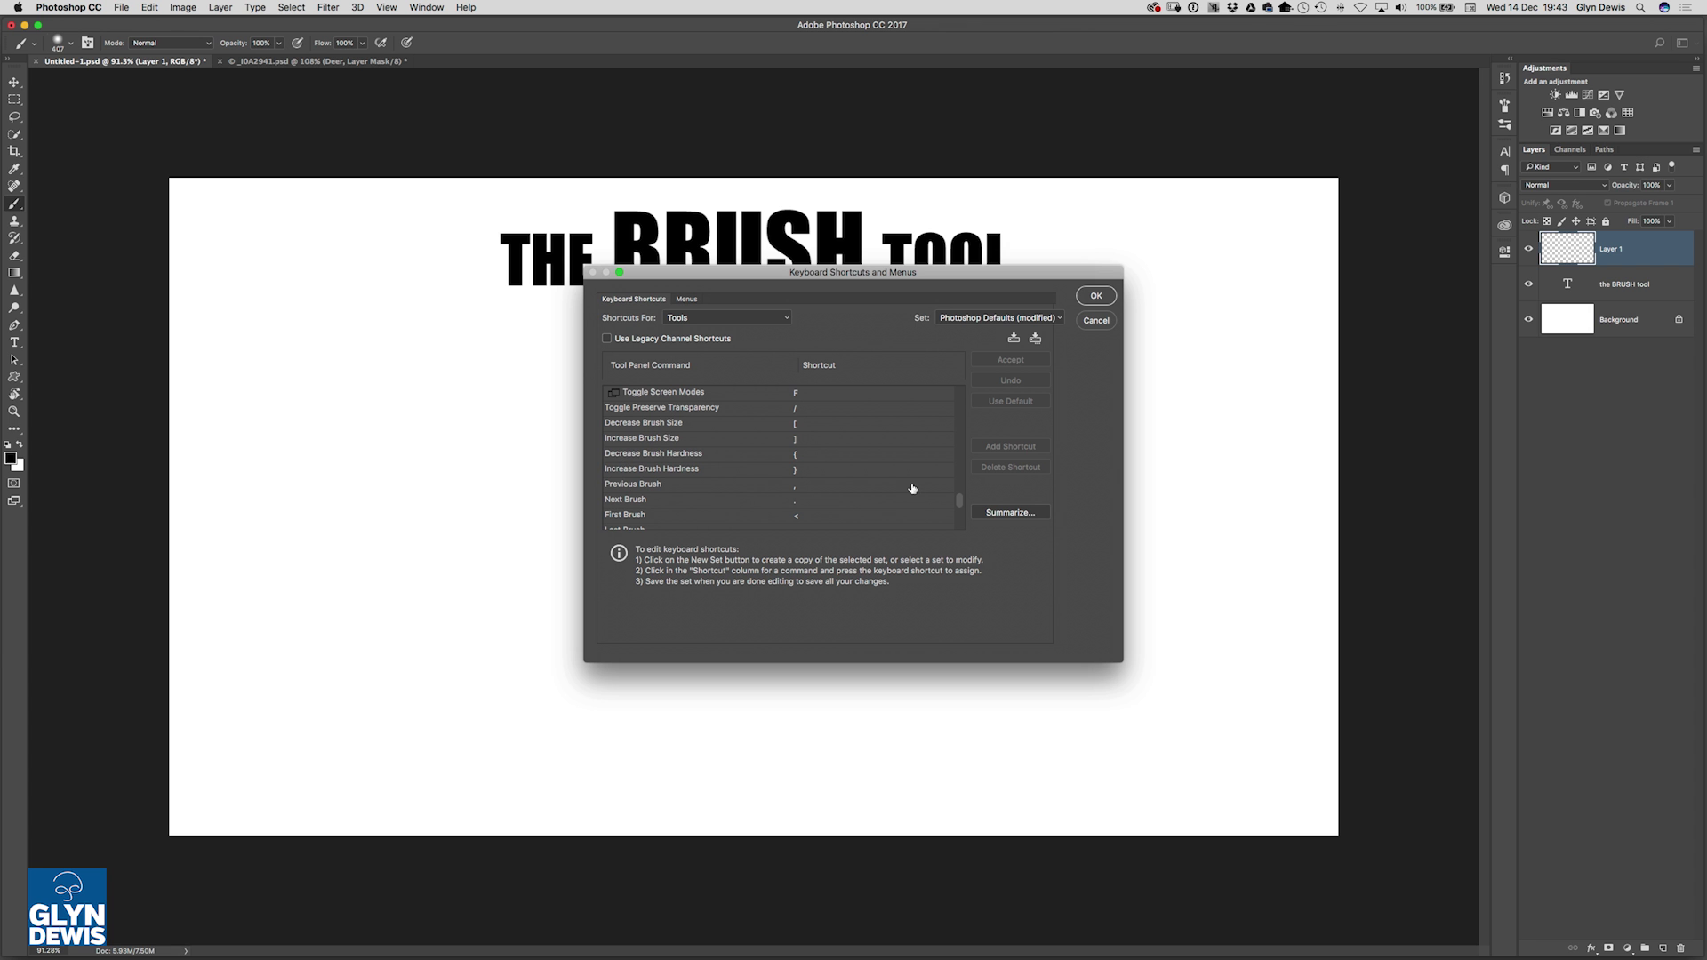
{"action": "left_click_drag", "start_coordinate": [960, 502], "coordinate": [961, 505]}
{"action": "scroll", "coordinate": [908, 505], "scroll_direction": "down", "scroll_amount": 1}
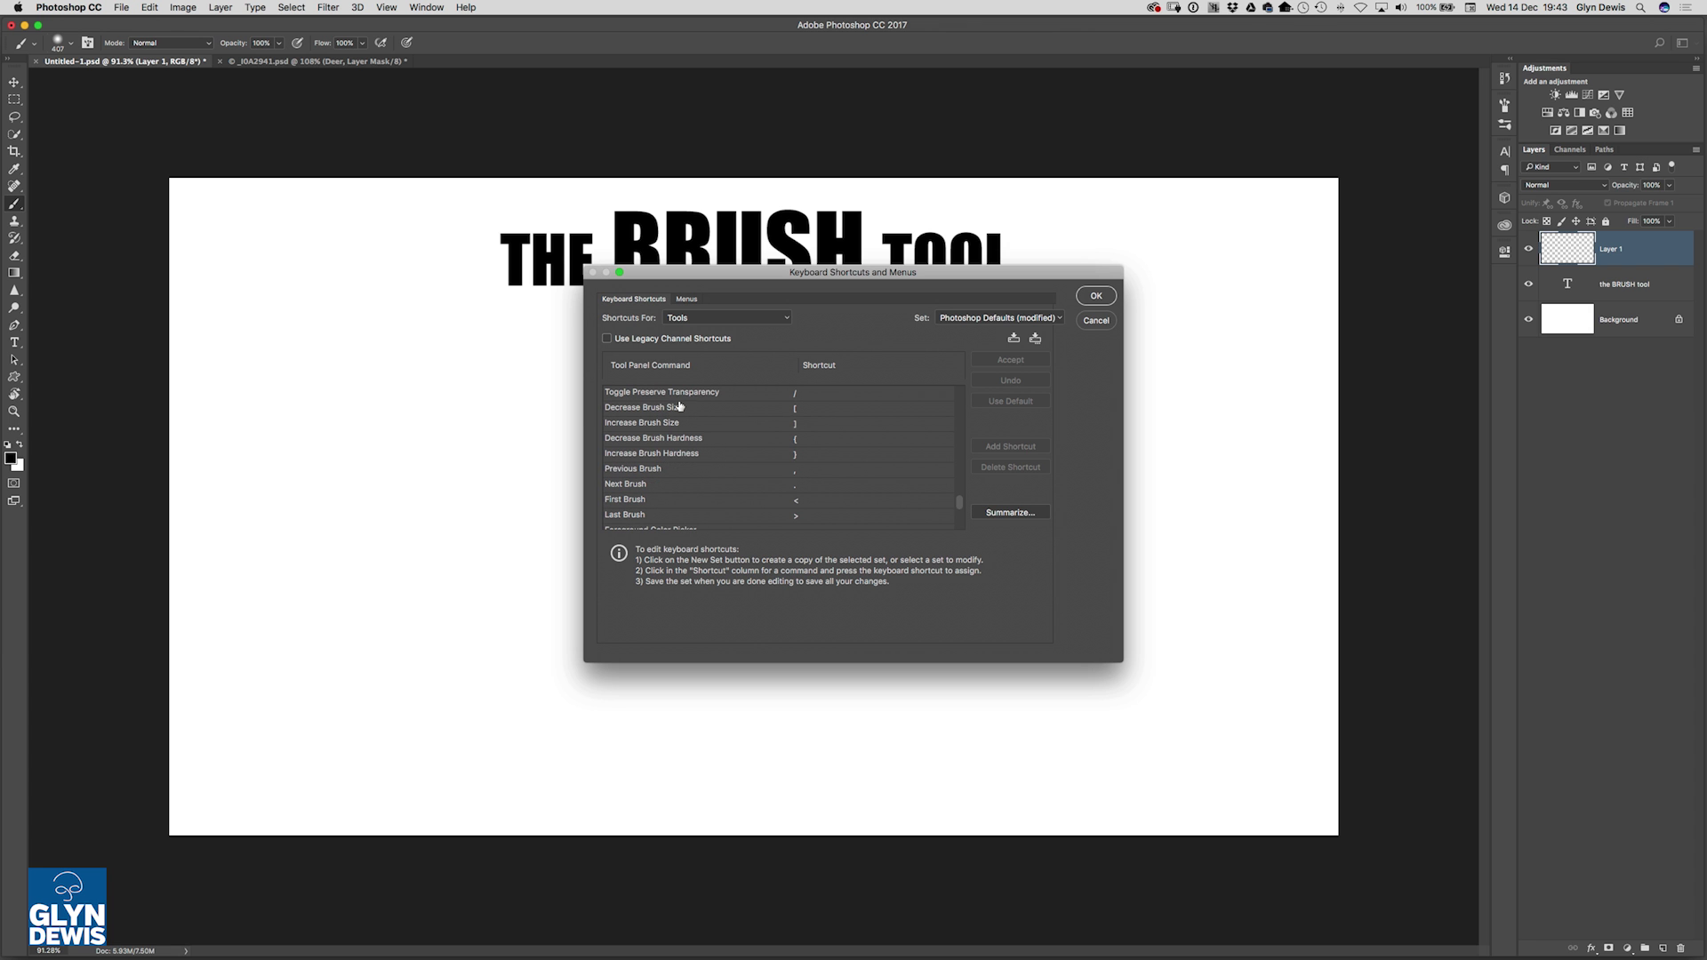
{"action": "scroll", "coordinate": [961, 502], "scroll_direction": "up", "scroll_amount": 5}
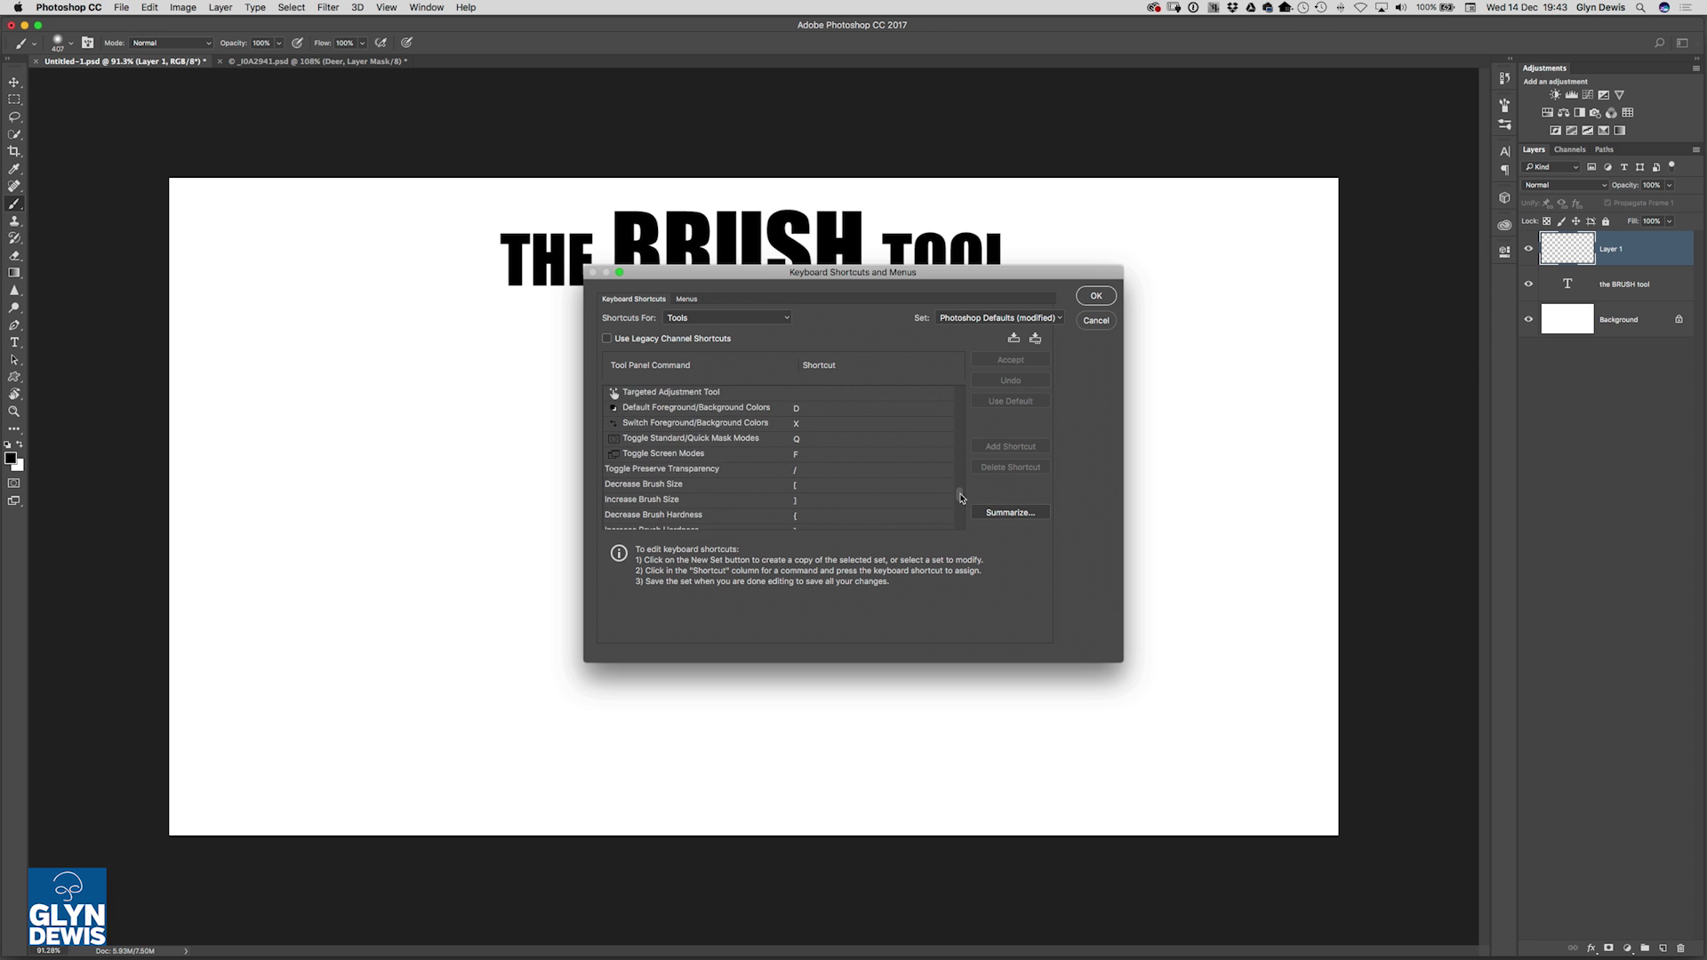
{"action": "left_click", "coordinate": [1096, 320]}
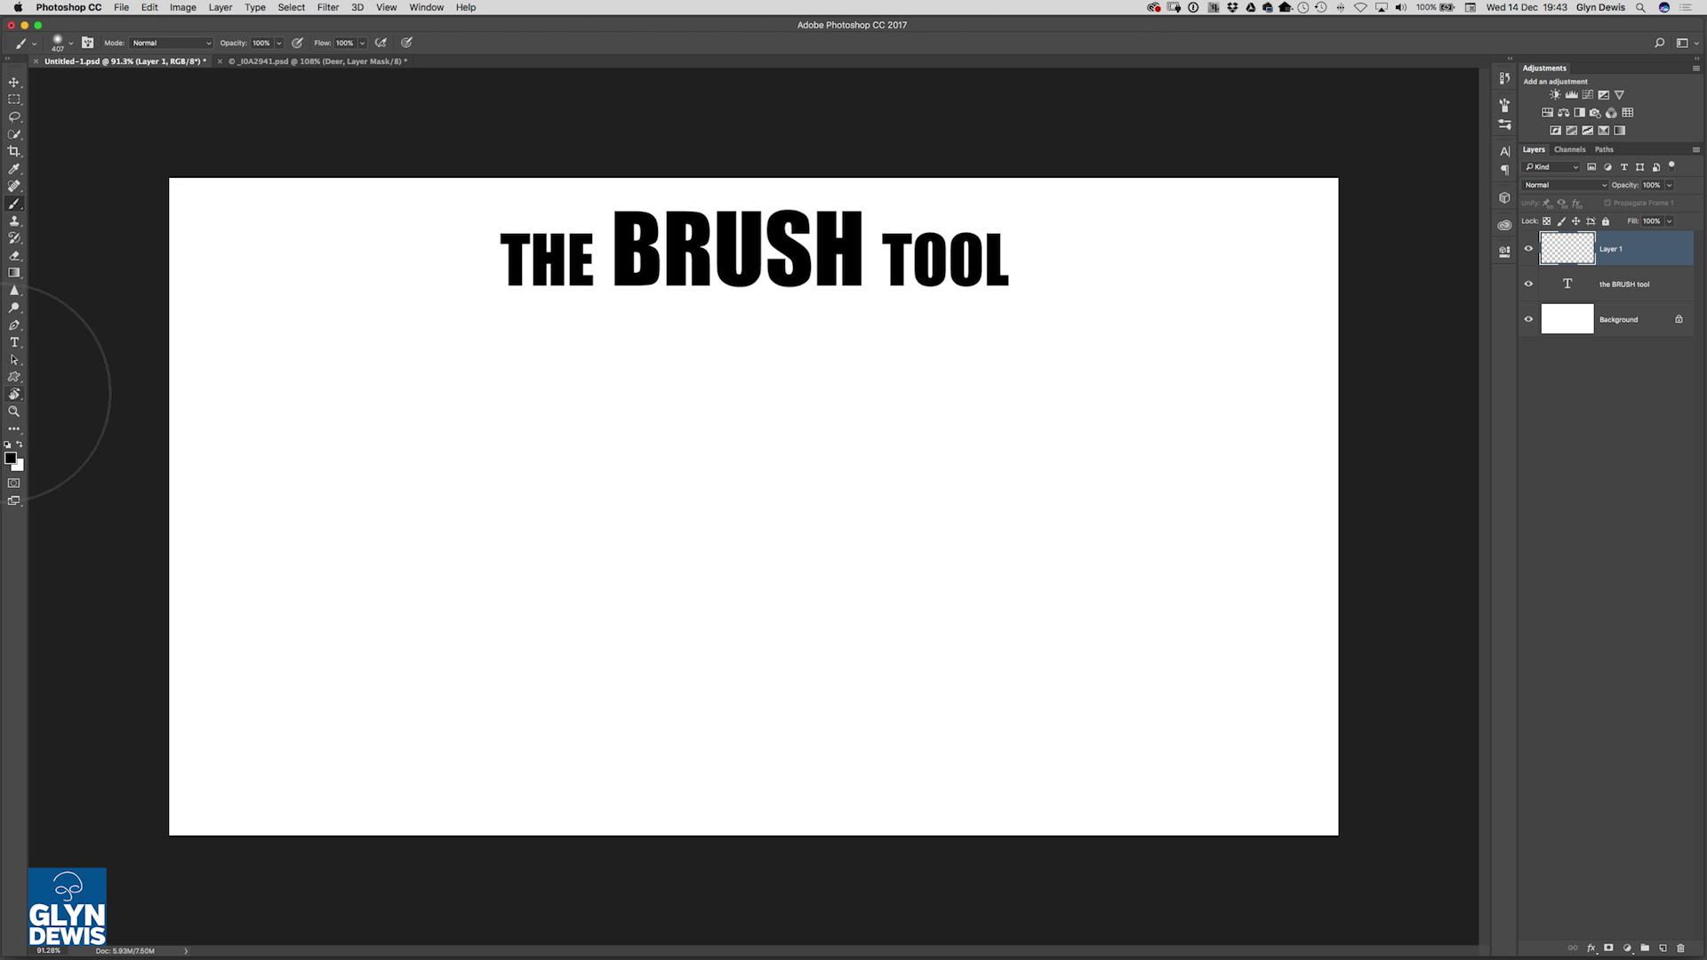
{"action": "left_click", "coordinate": [14, 394]}
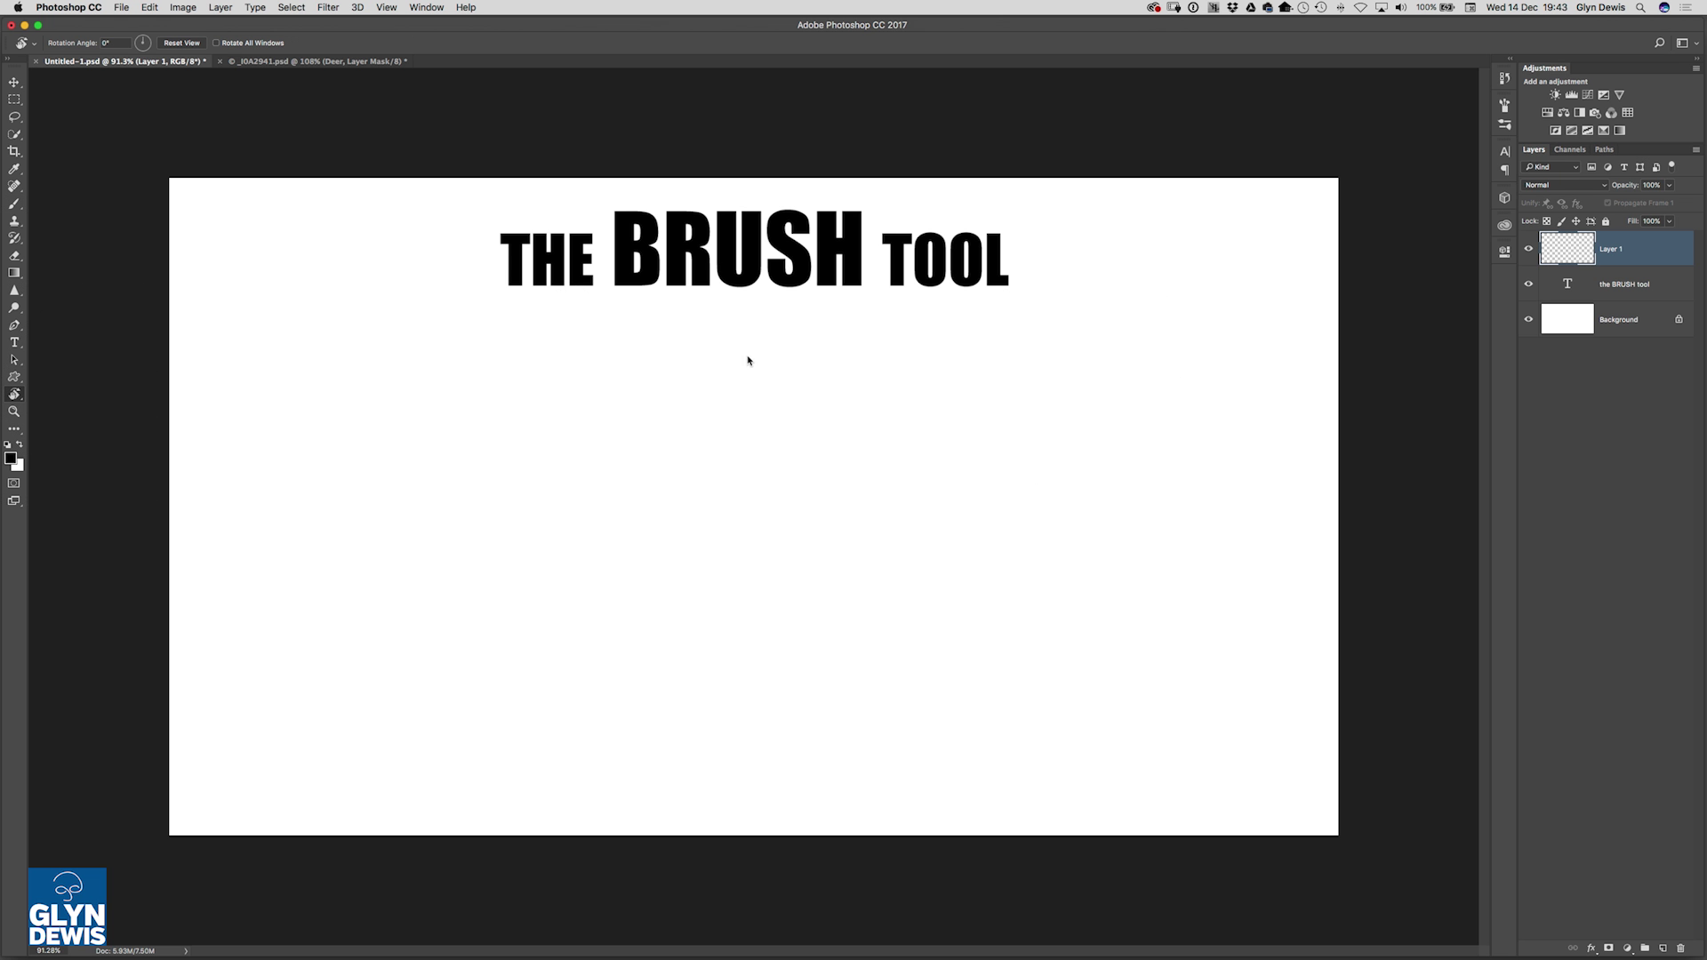
{"action": "mouse_move", "coordinate": [717, 449]}
{"action": "left_mouse_down"}
{"action": "mouse_move", "coordinate": [830, 438]}
{"action": "mouse_move", "coordinate": [610, 450]}
{"action": "mouse_move", "coordinate": [836, 431]}
{"action": "mouse_move", "coordinate": [636, 457]}
{"action": "mouse_move", "coordinate": [762, 427]}
{"action": "mouse_move", "coordinate": [743, 437]}
{"action": "left_mouse_up"}
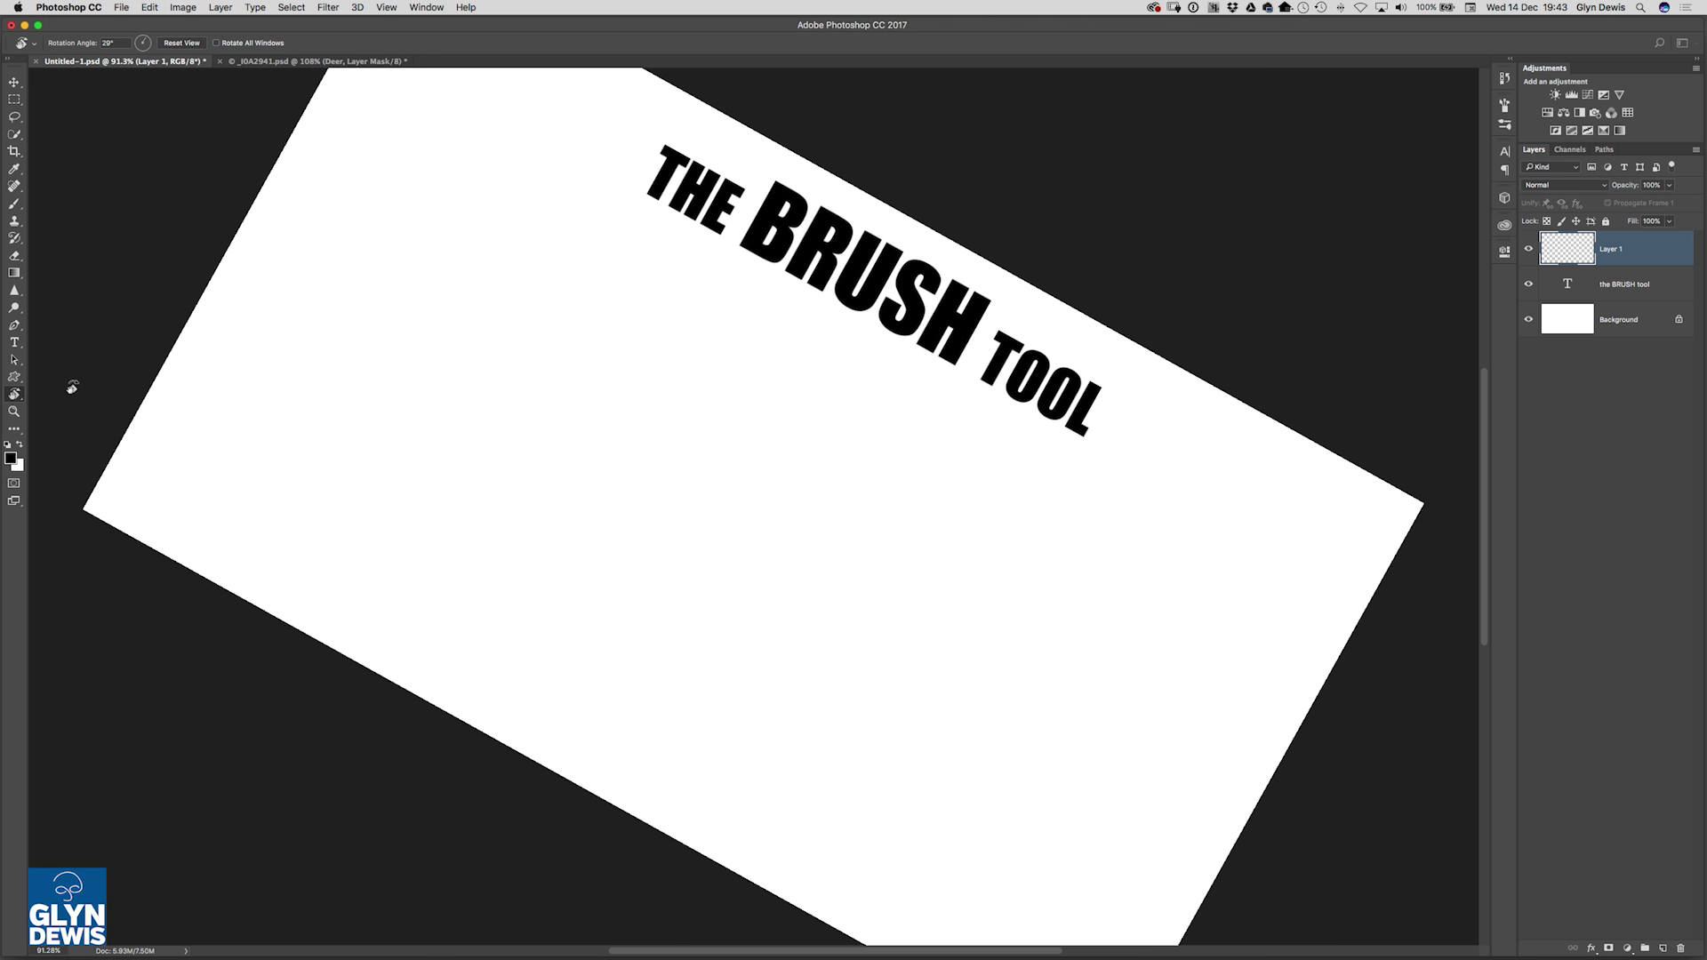
{"action": "double_click", "coordinate": [14, 396]}
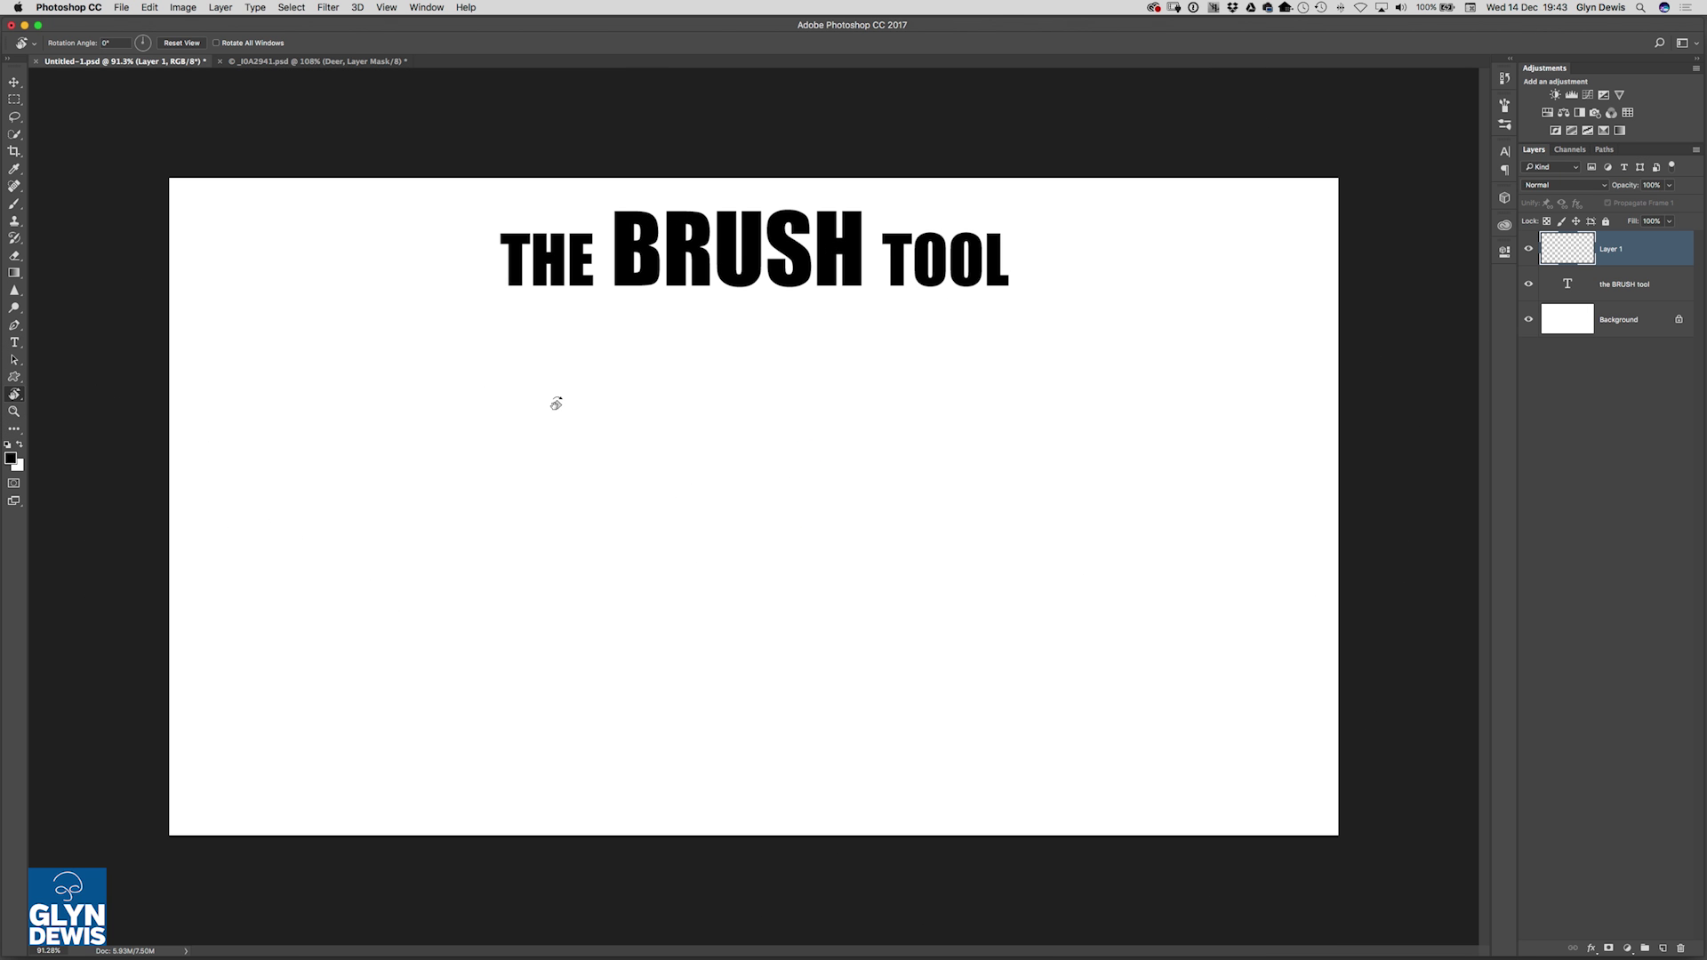